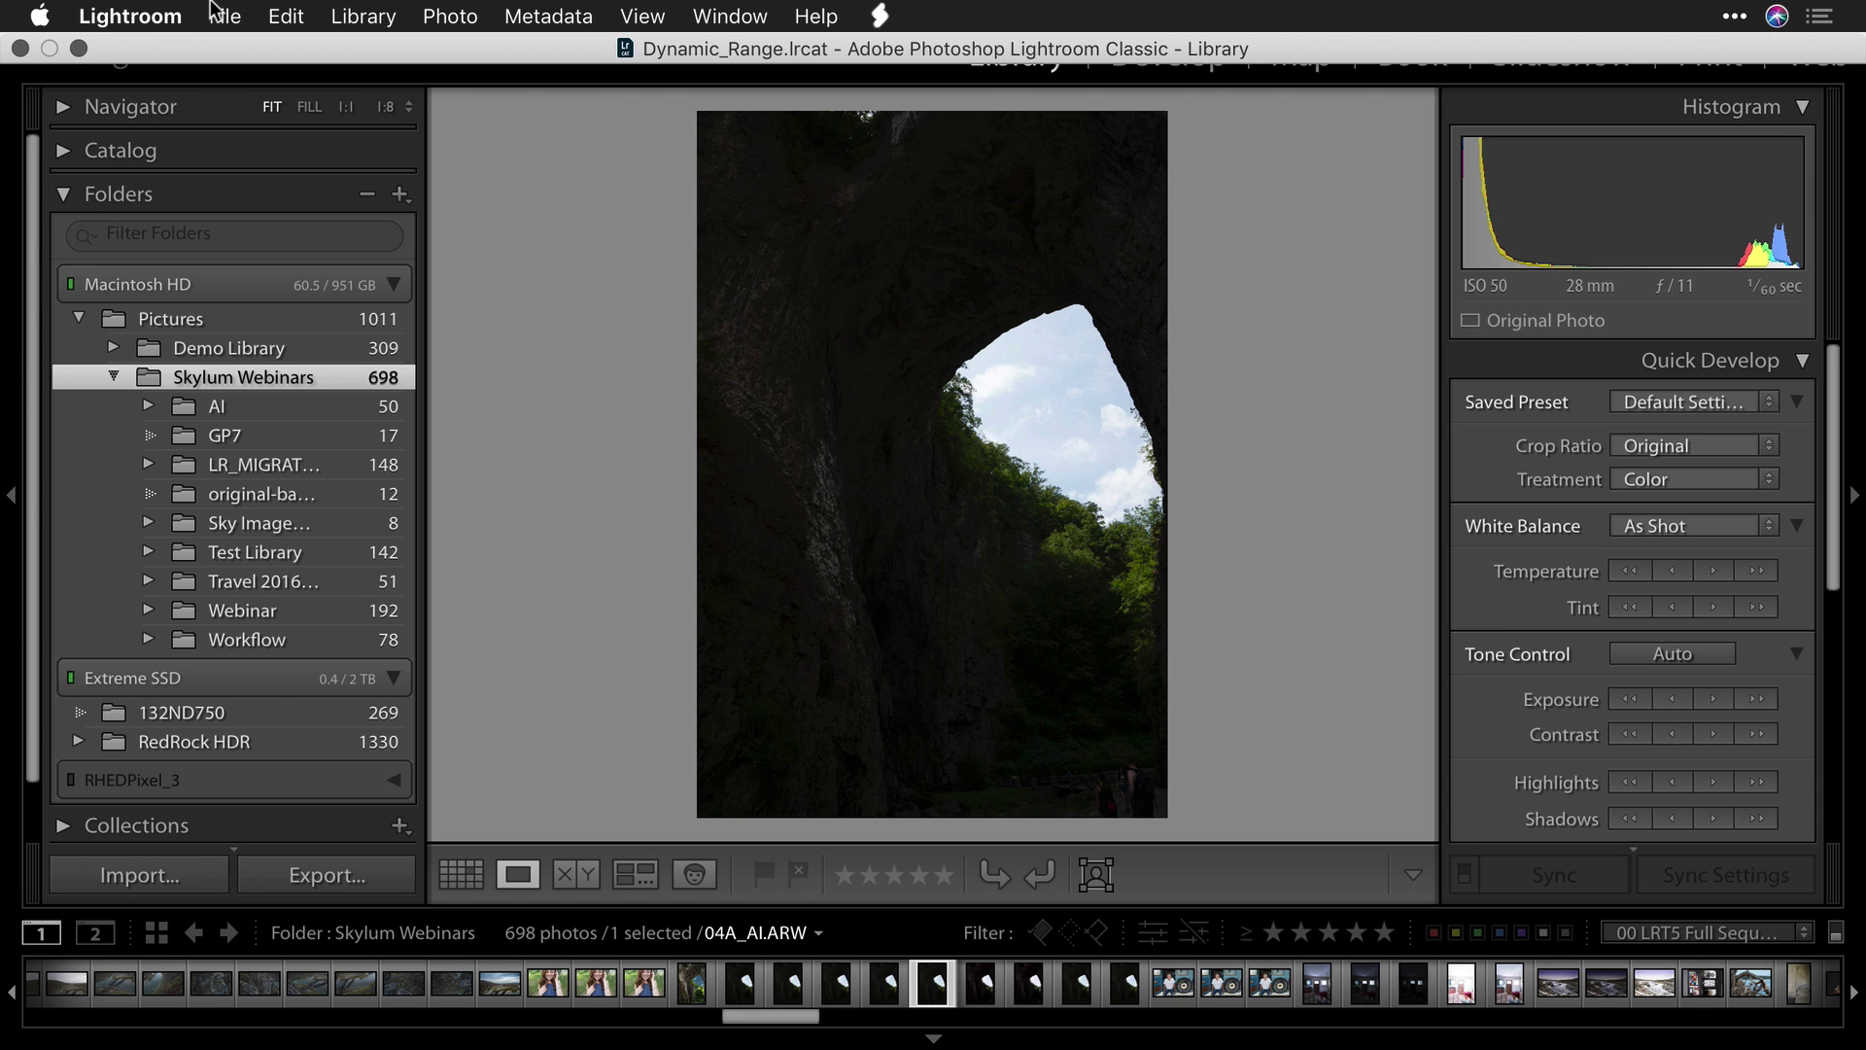
- Send the dark arch photo 04A_AI.ARW to Aurora HDR 2019 via File > Plug-in Extras
click(221, 13)
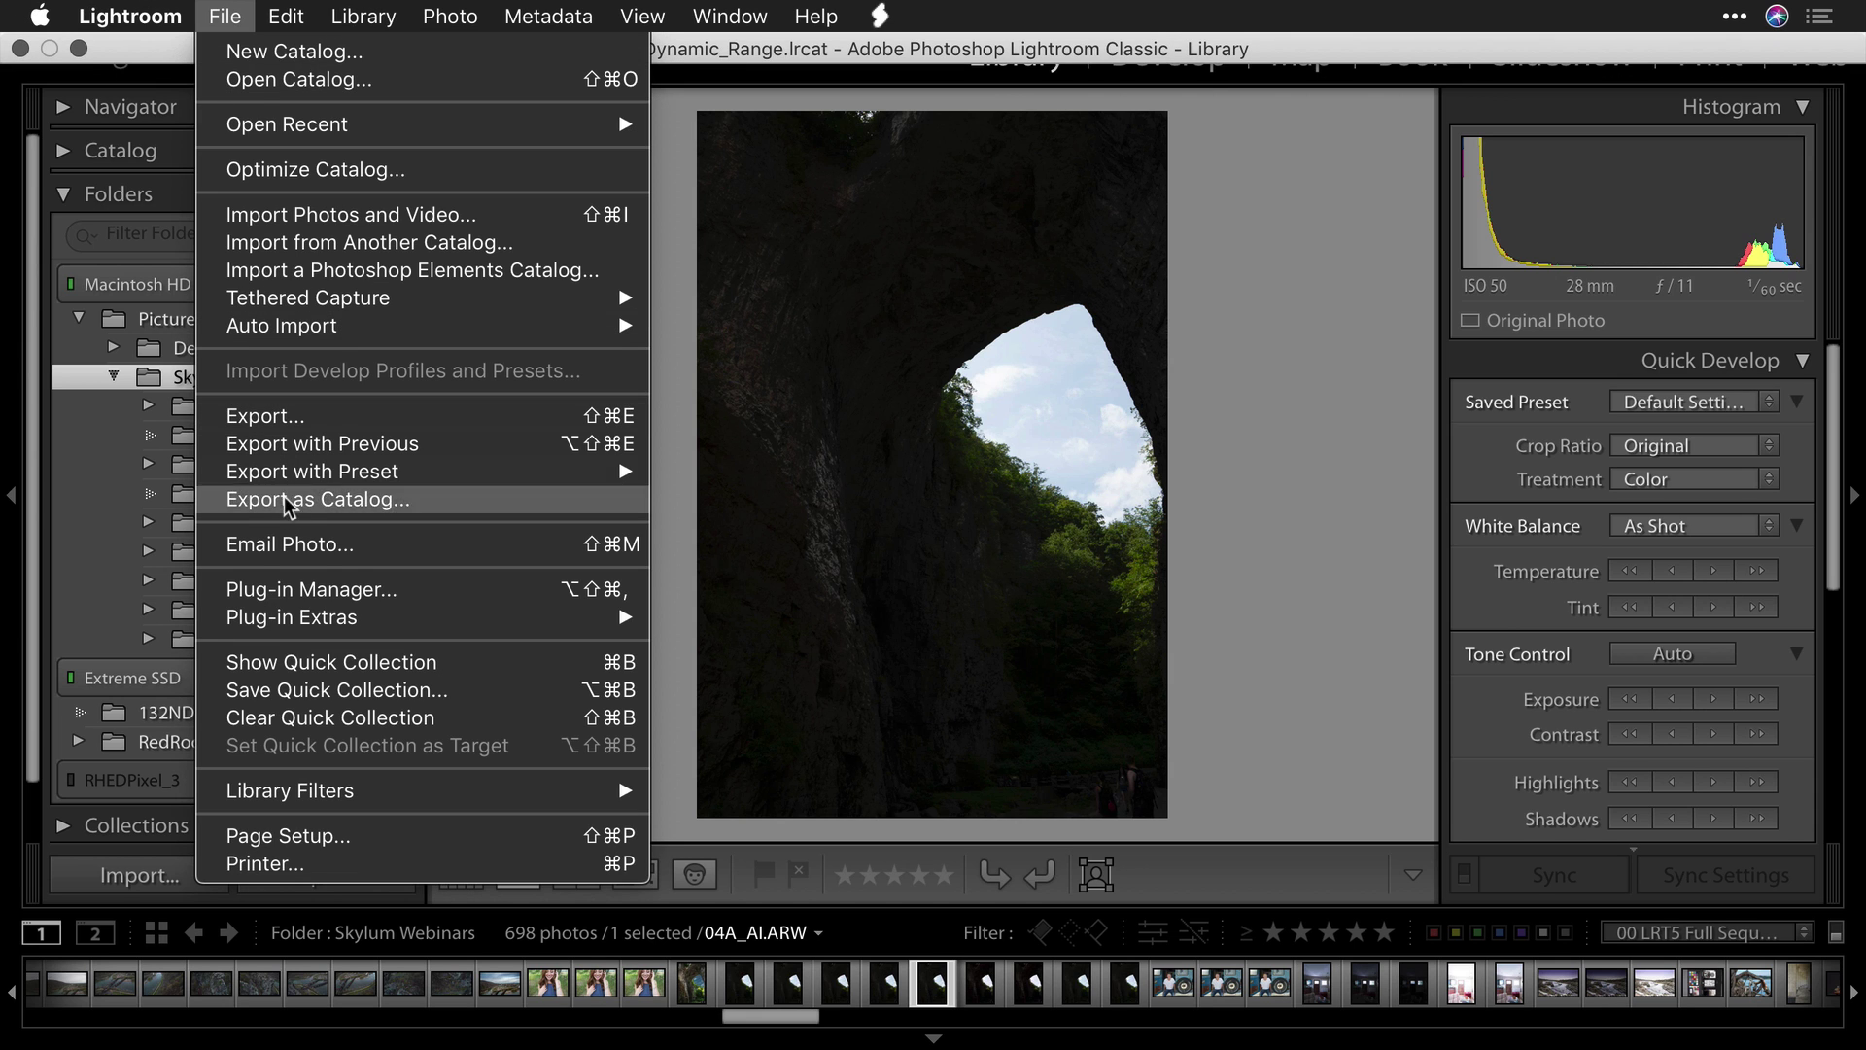
mouse_move(292, 622)
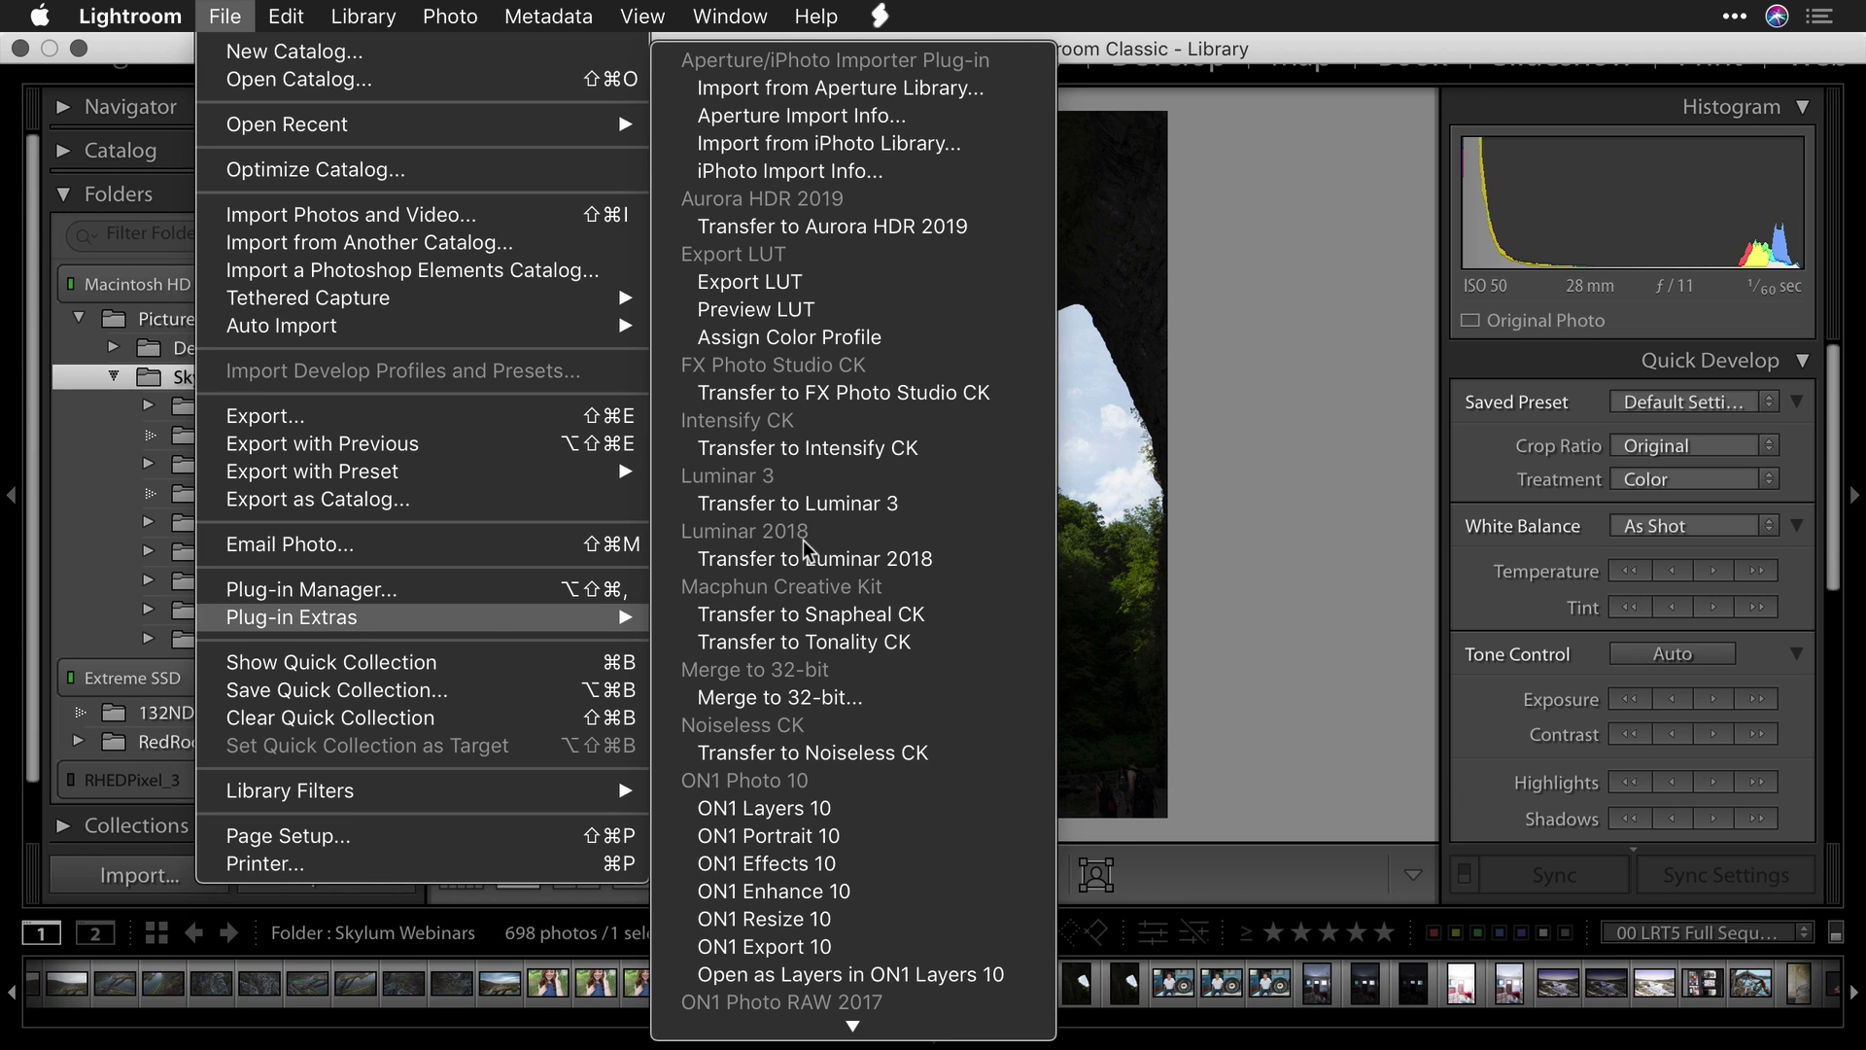
click(846, 231)
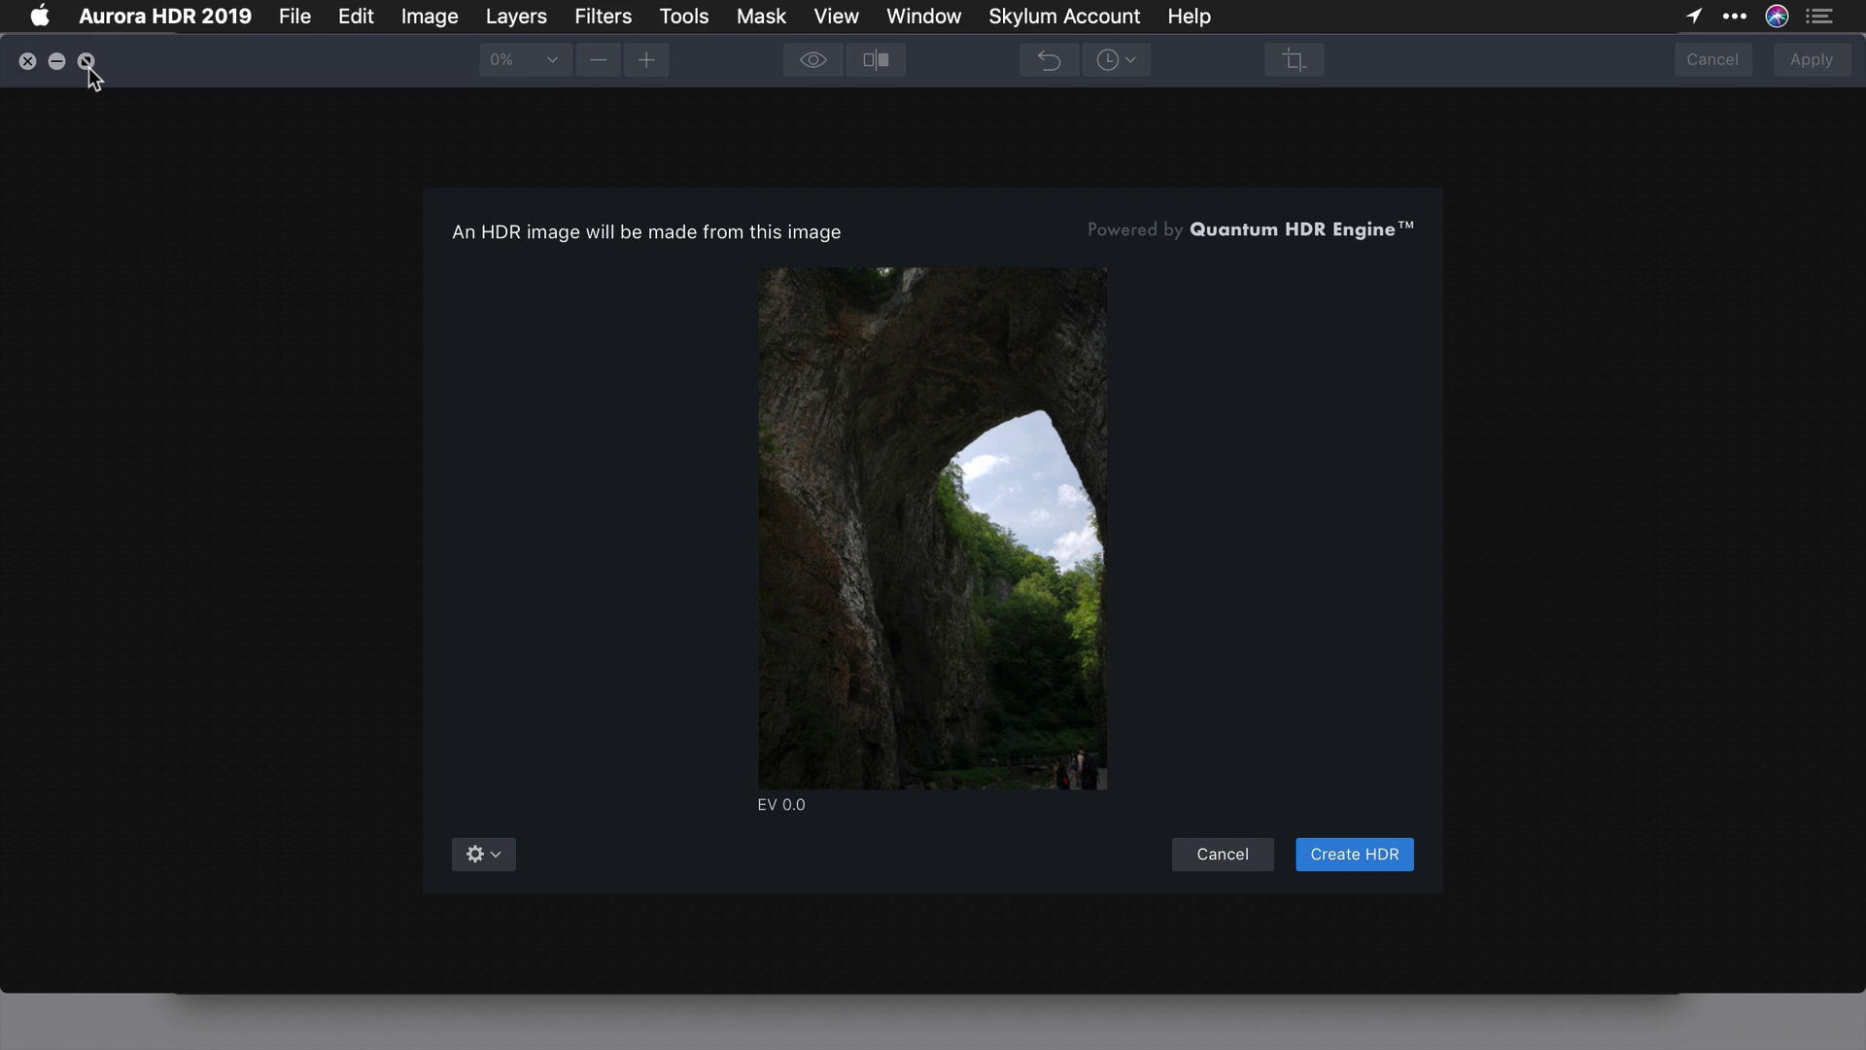
- Create the HDR image from the arch photo with Chromatic Aberration Reduction enabled
click(88, 64)
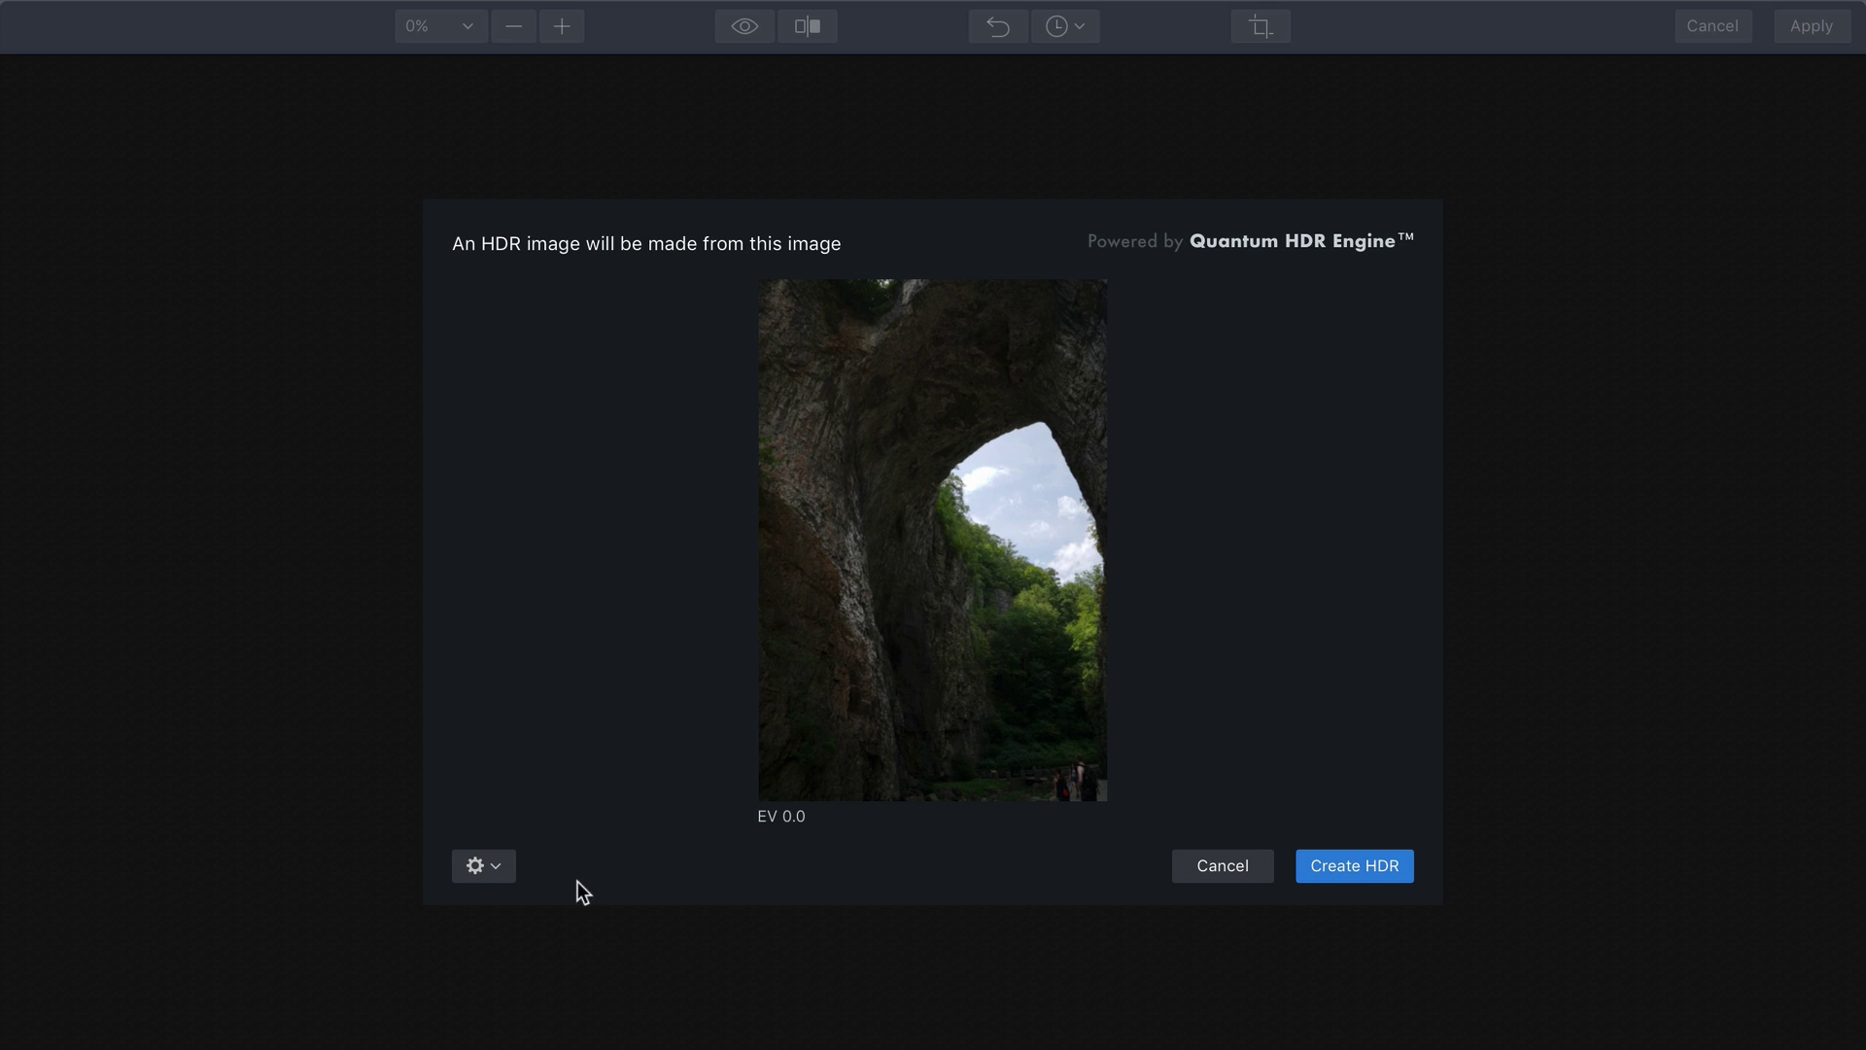
click(492, 865)
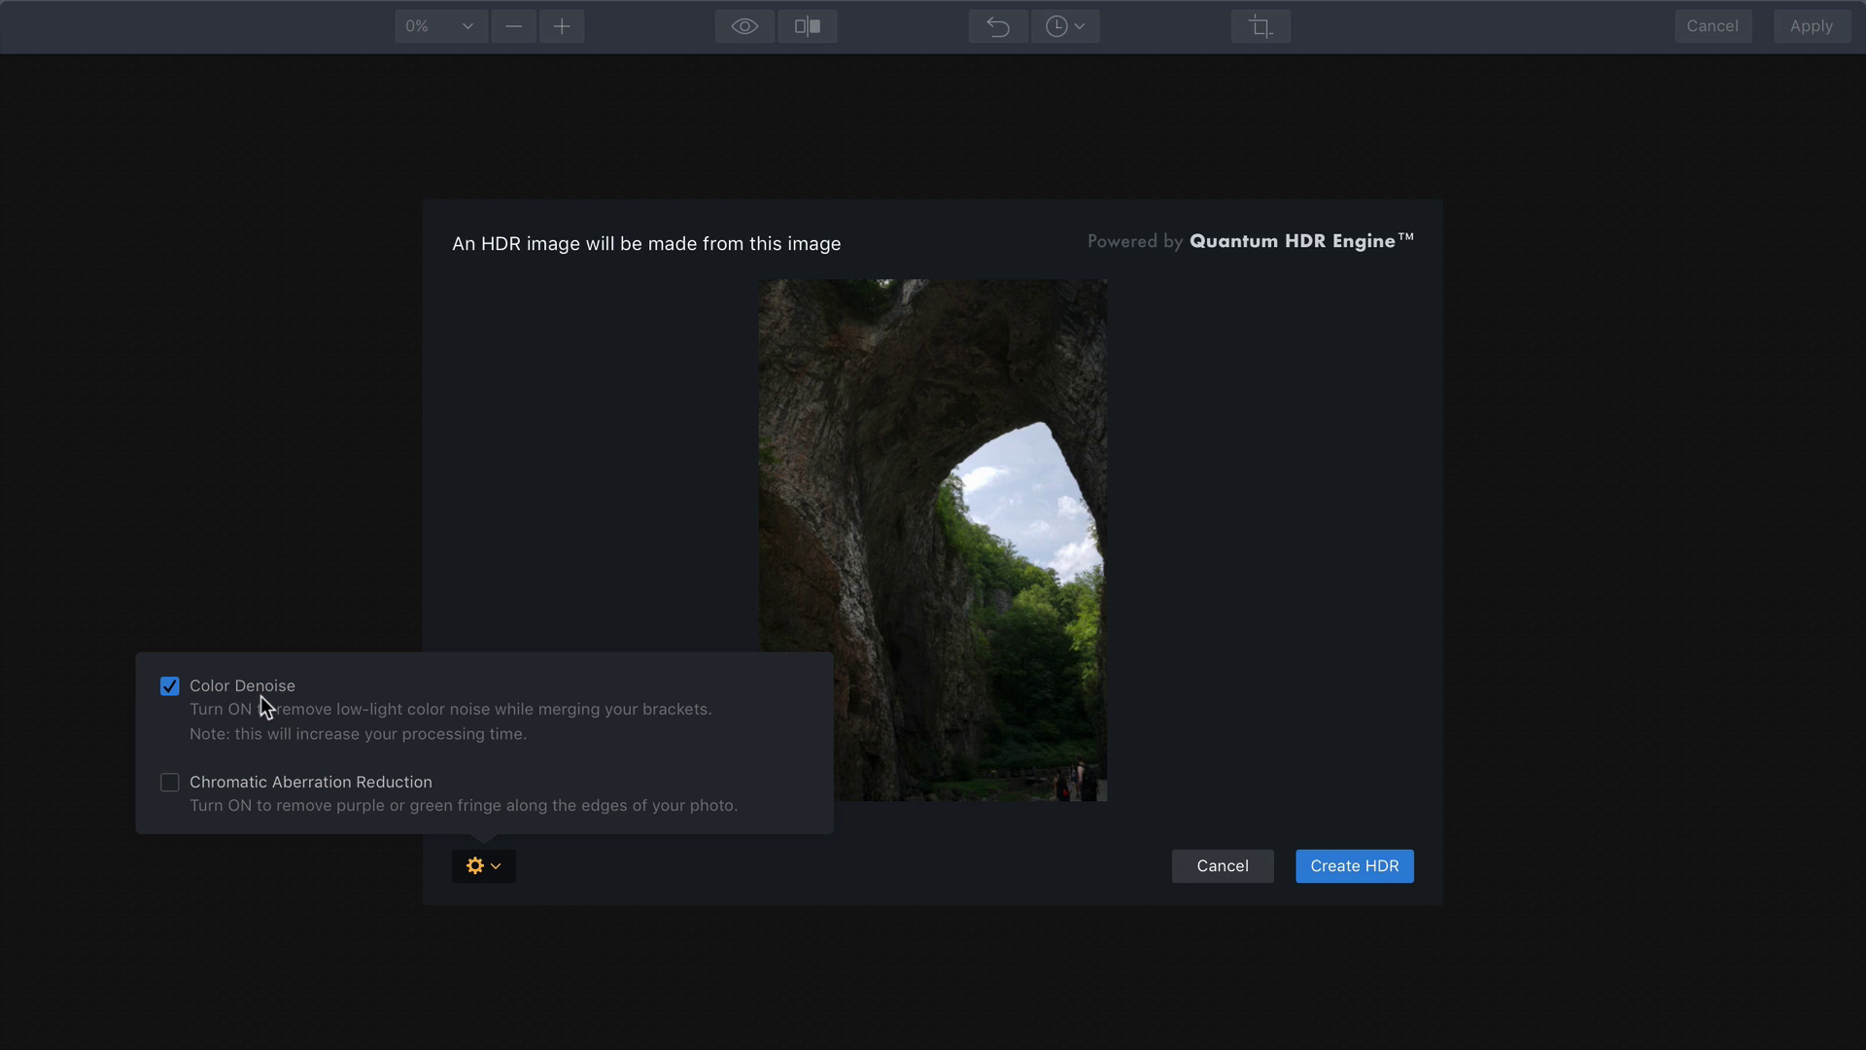
click(173, 783)
click(1332, 865)
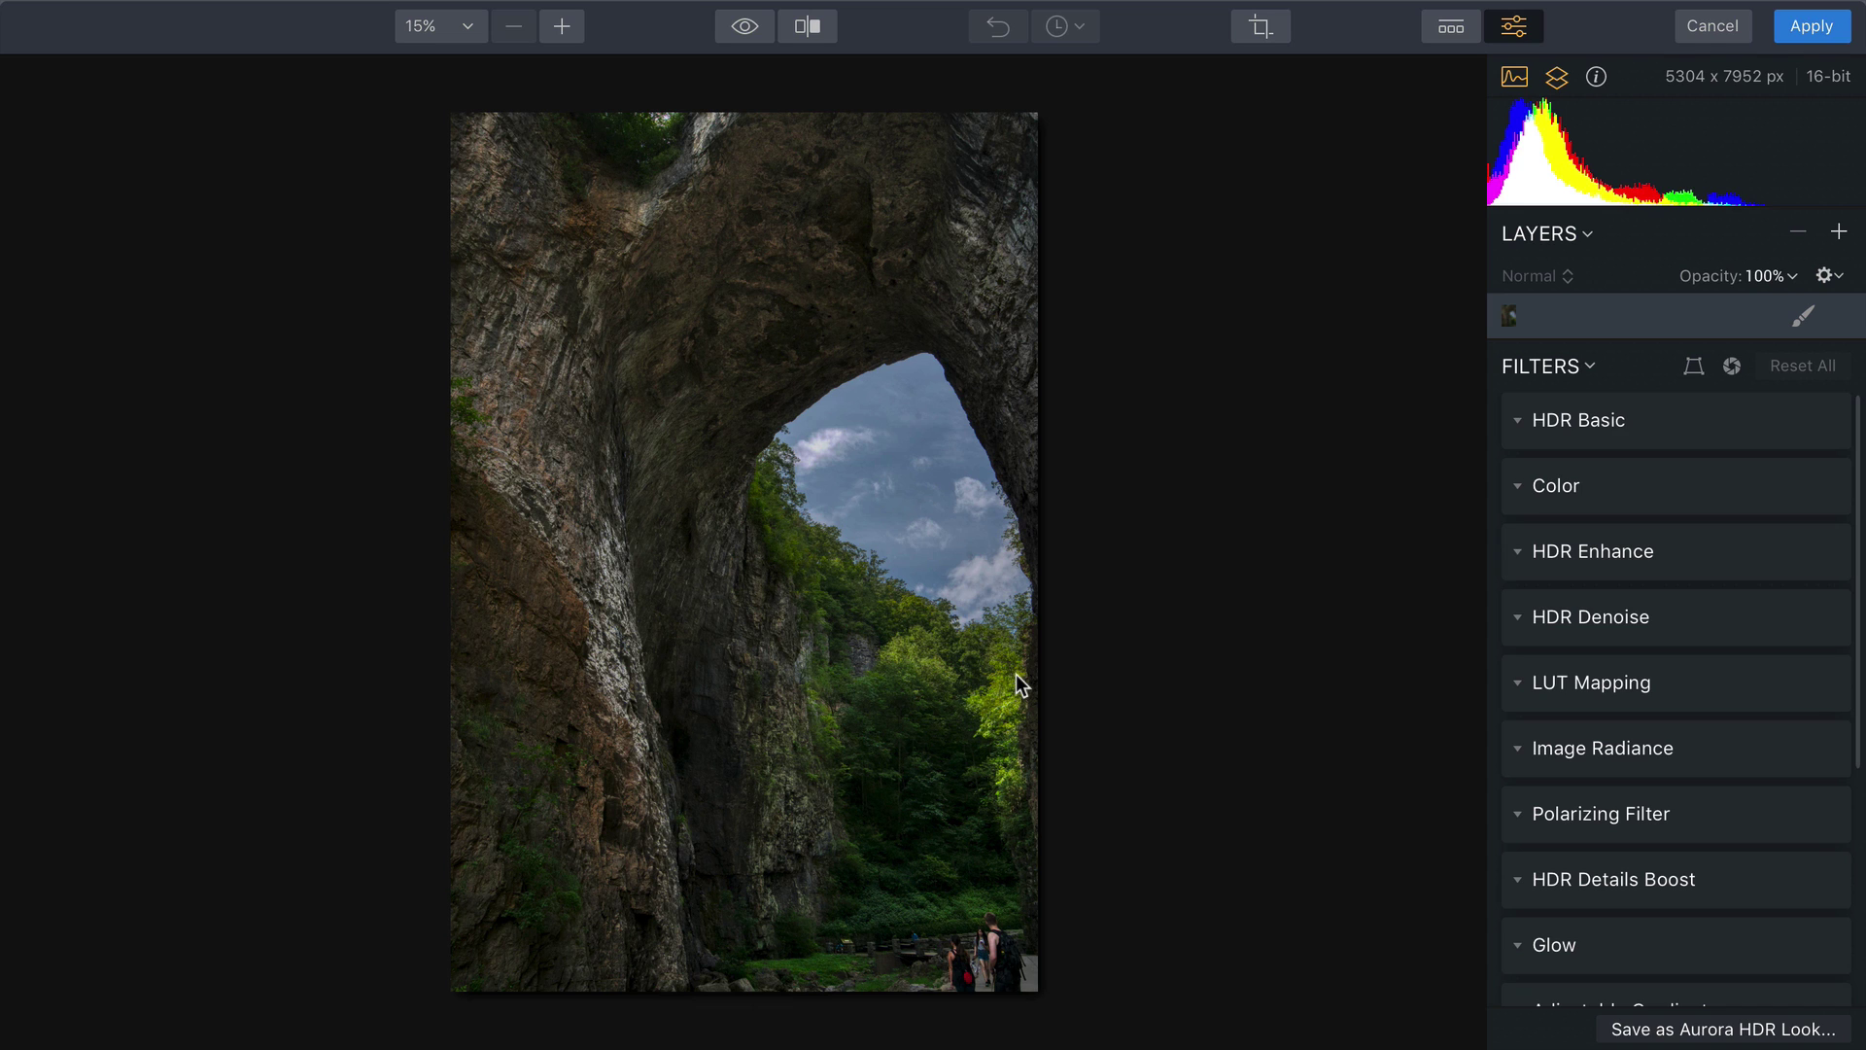
- Compare against the original, then set HDR Basic Smart Tone to 46 and Highlights to 26
click(758, 27)
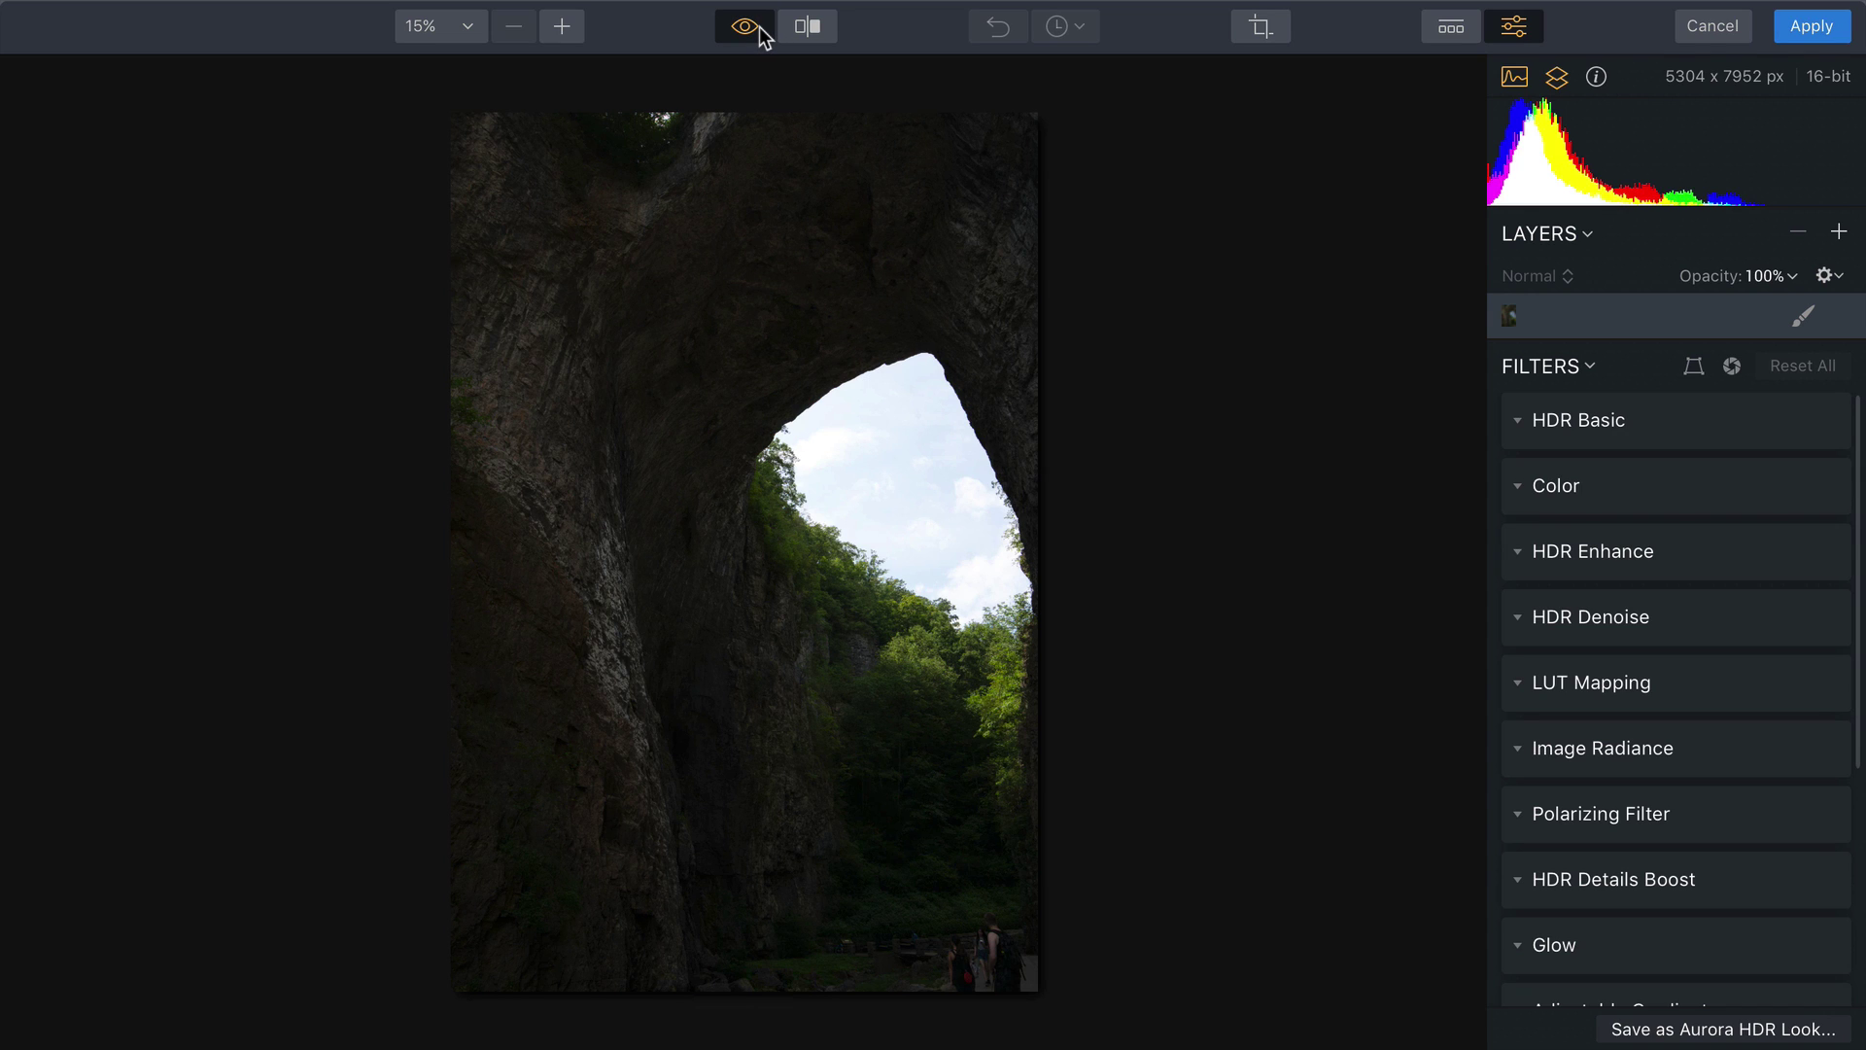
click(758, 27)
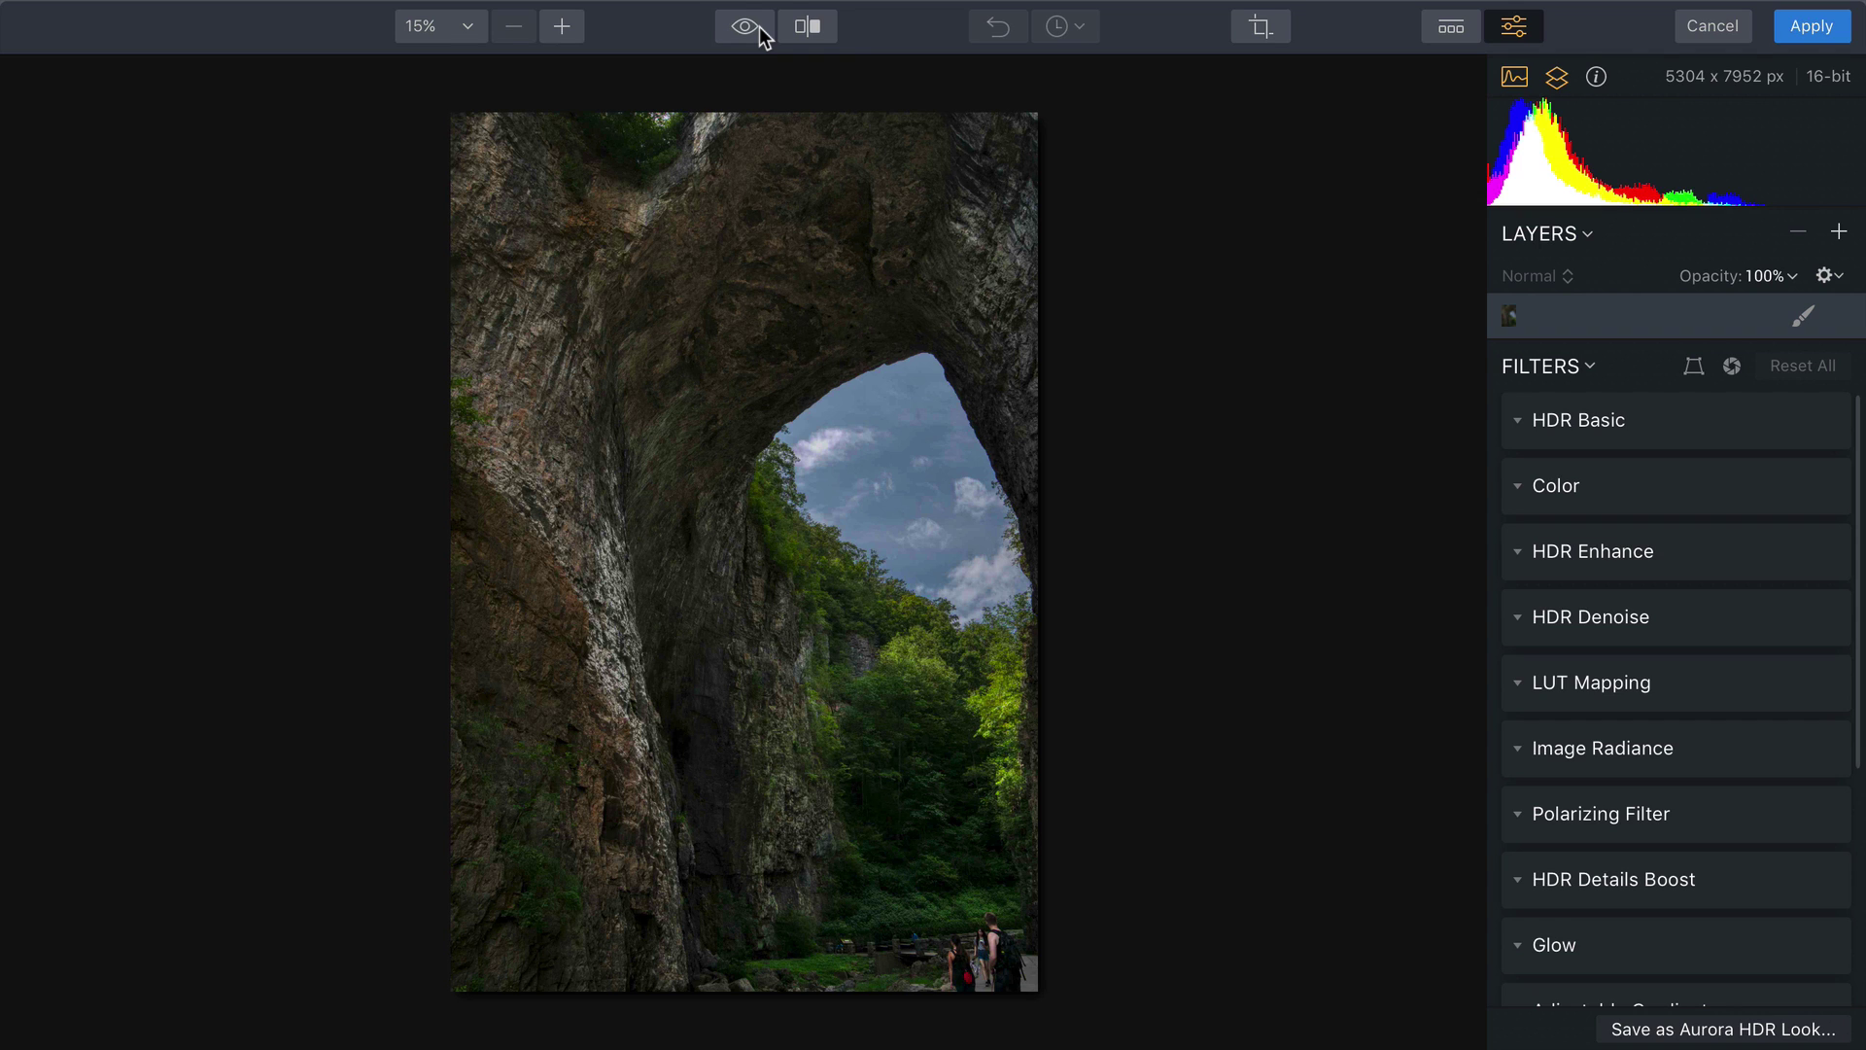
click(1512, 417)
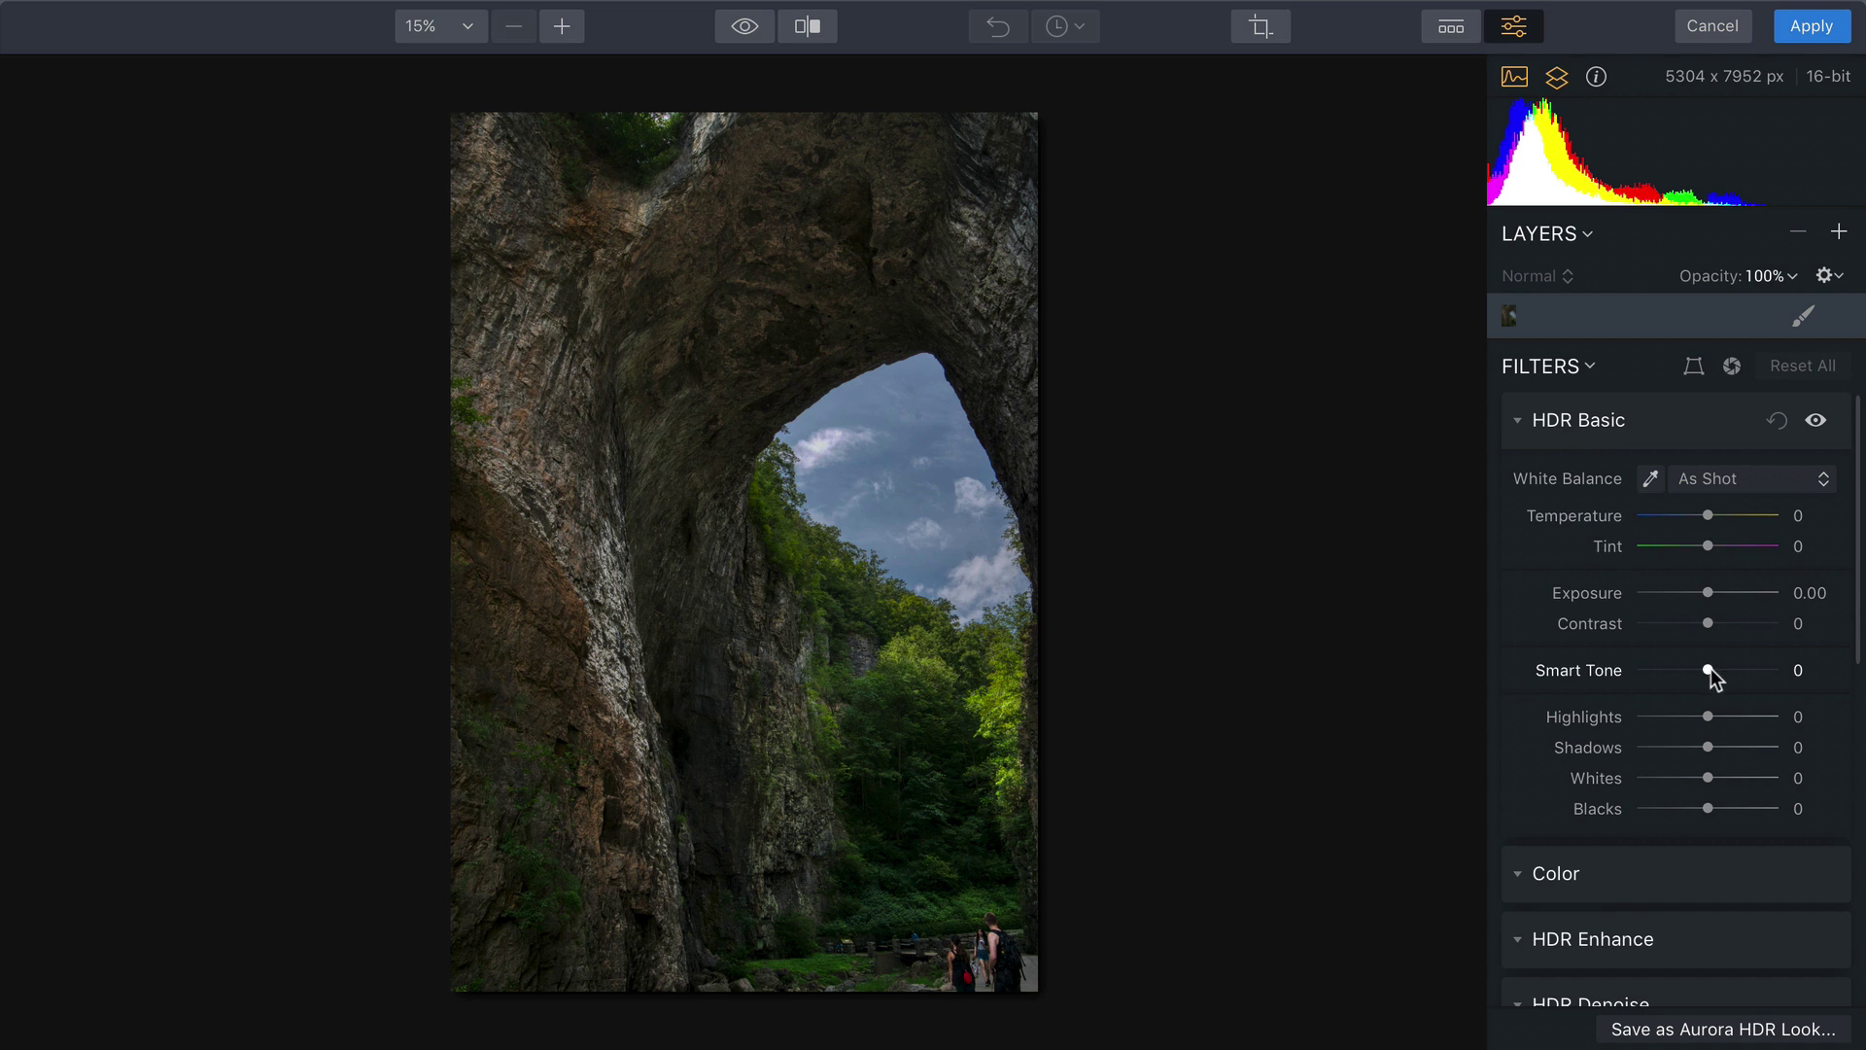
drag(1707, 667, 1744, 680)
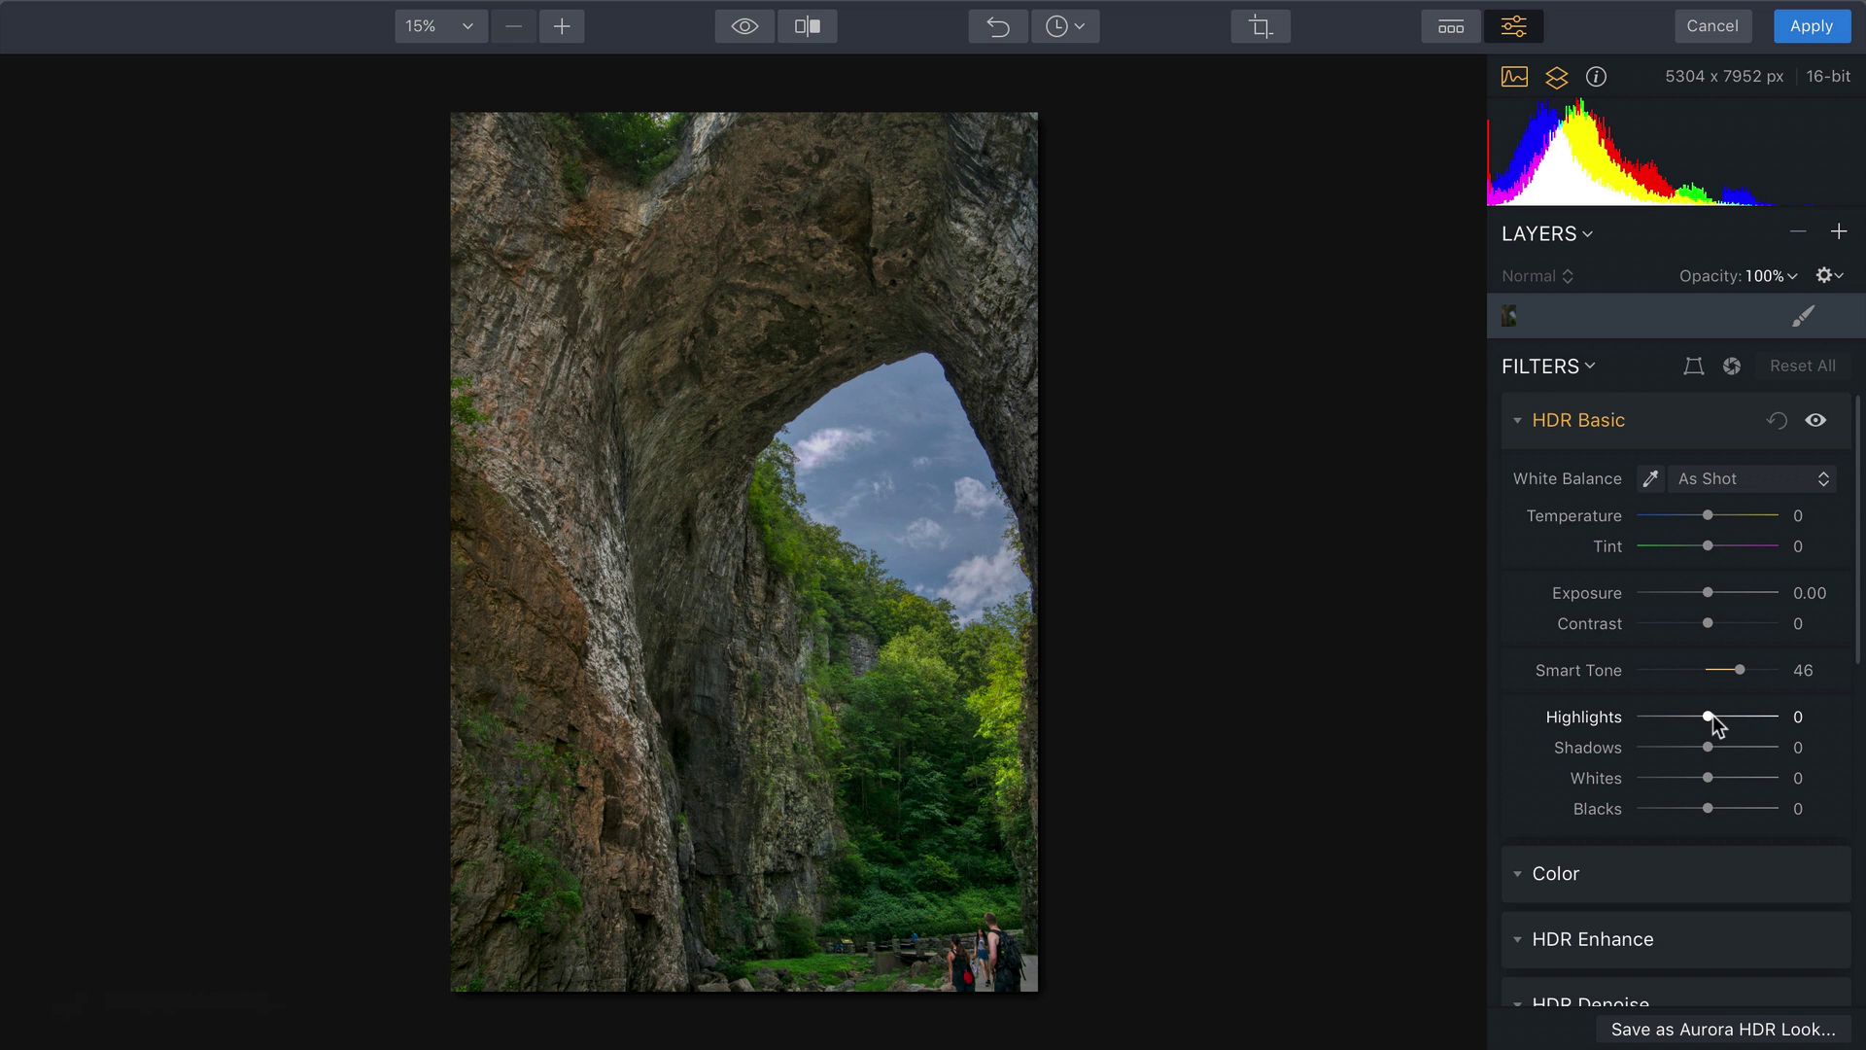
mouse_move(1709, 719)
mouse_down()
mouse_move(1637, 733)
mouse_move(1728, 725)
mouse_up()
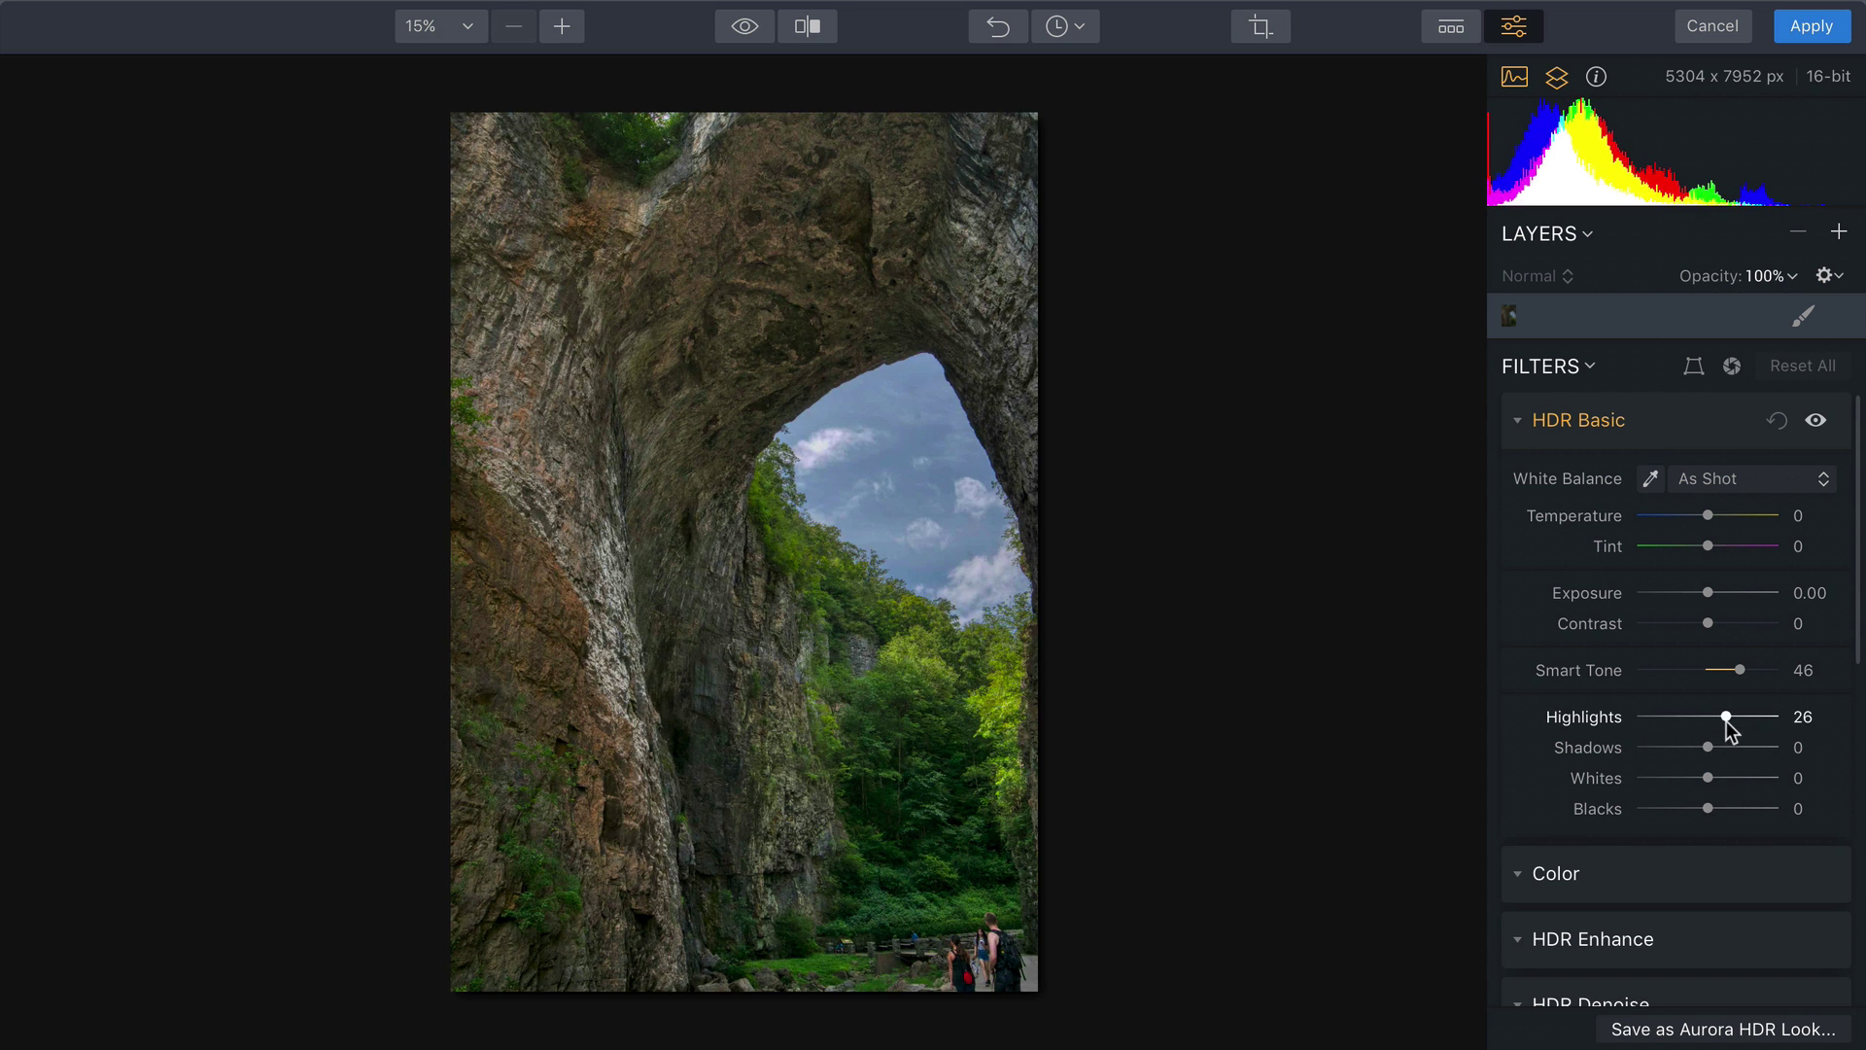
- Reset Highlights to 0, then darken and saturate the Blue and Aqua tones in HSL
double_click(1728, 717)
scroll(1726, 716, down, 10)
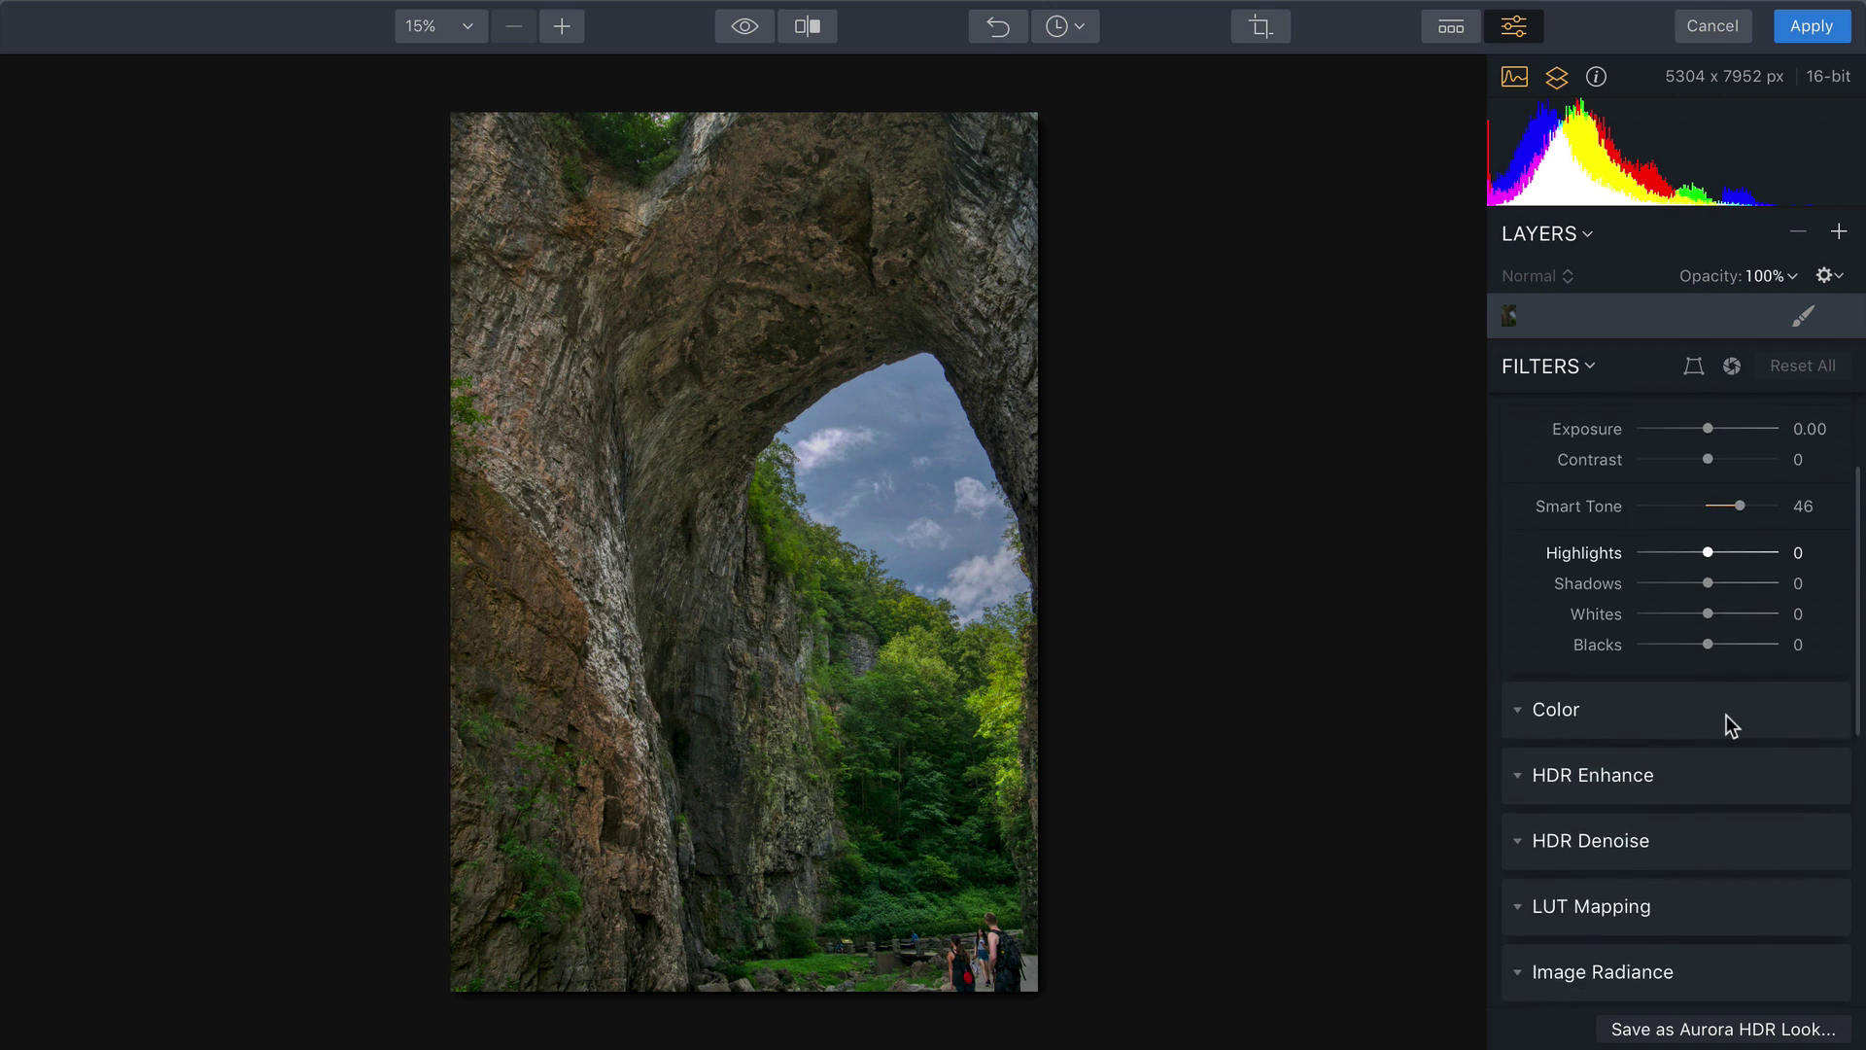
scroll(1726, 724, down, 2)
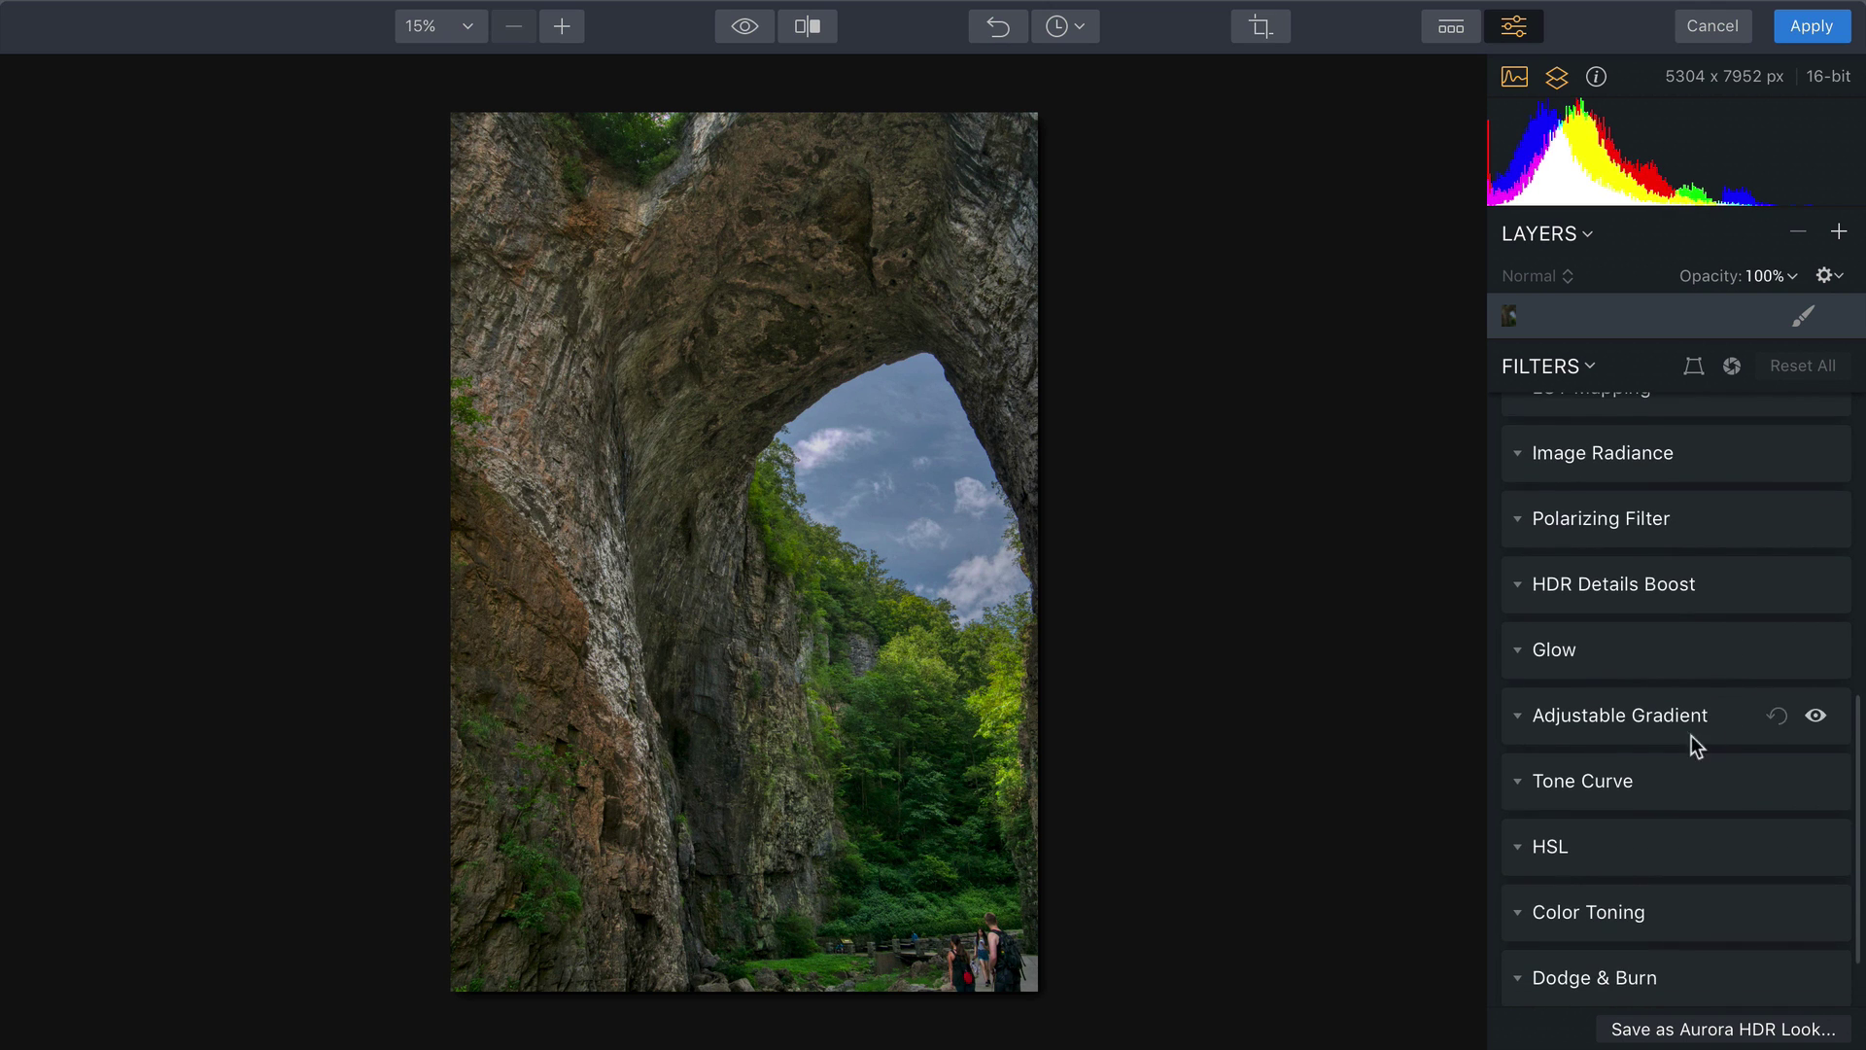
click(1527, 847)
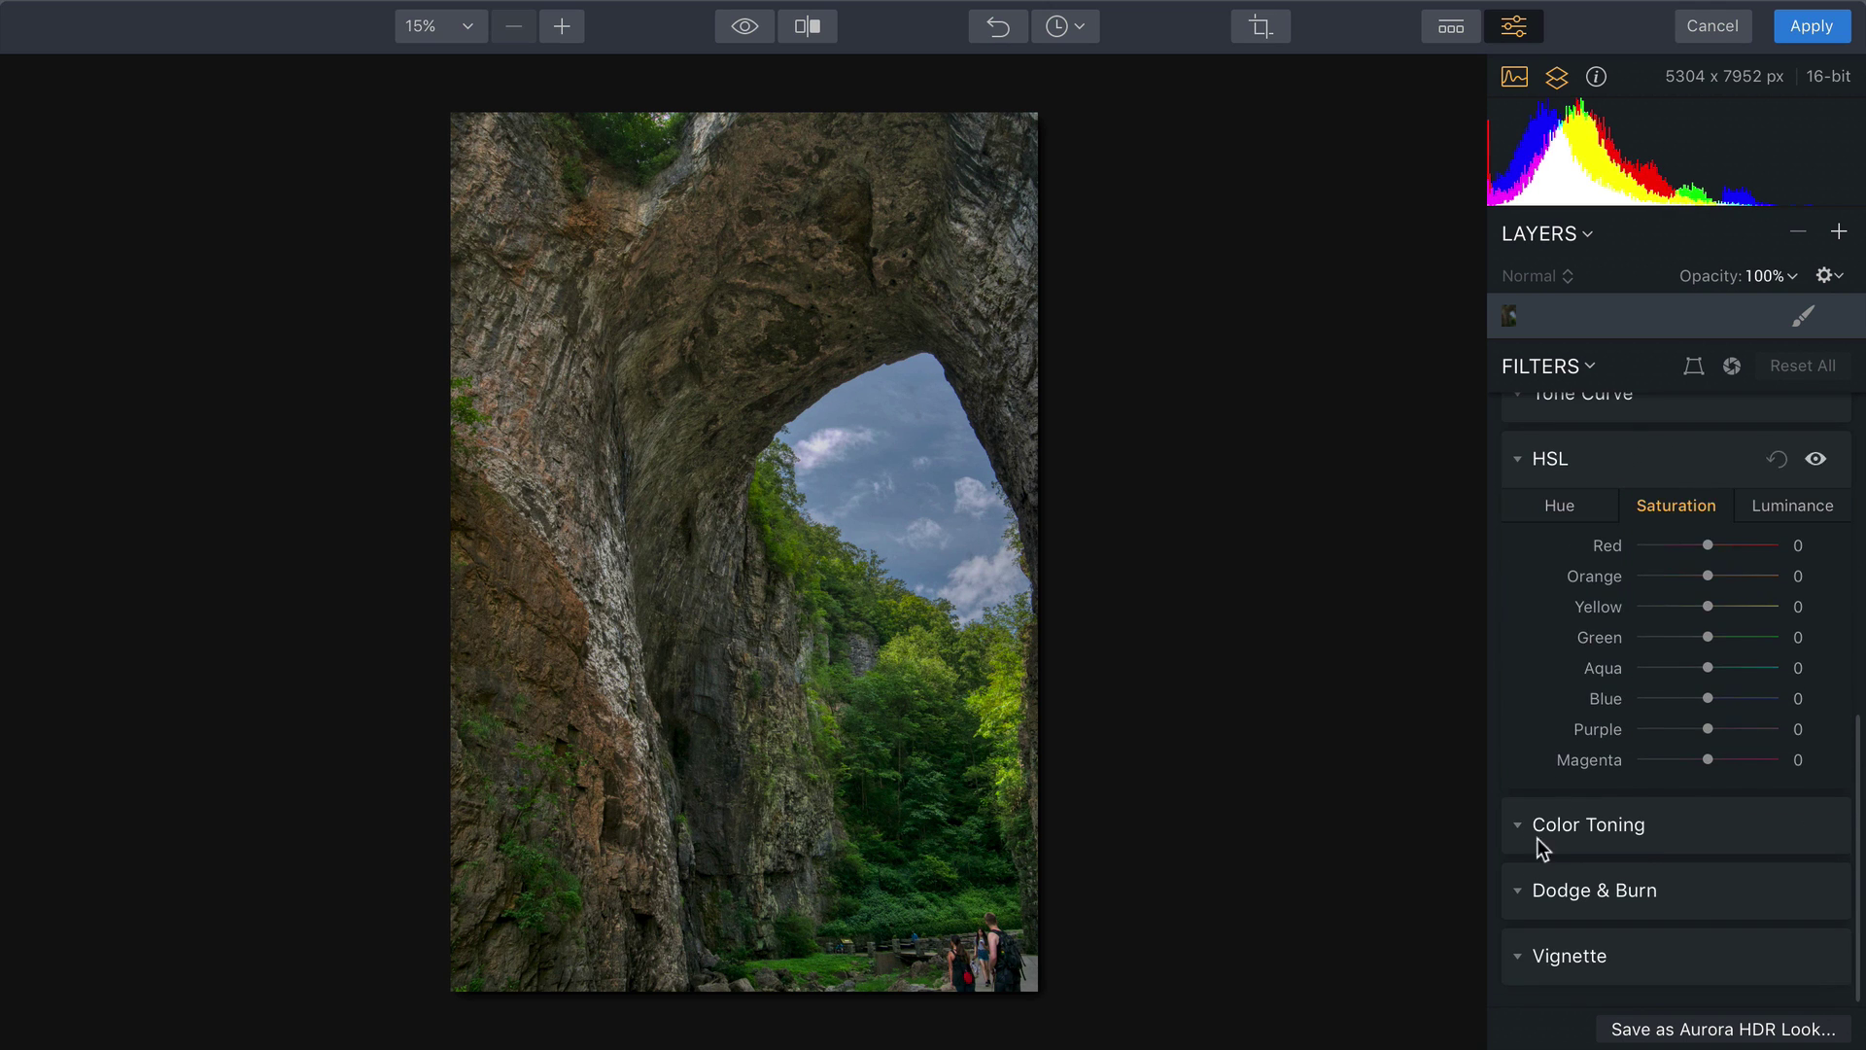
click(1798, 506)
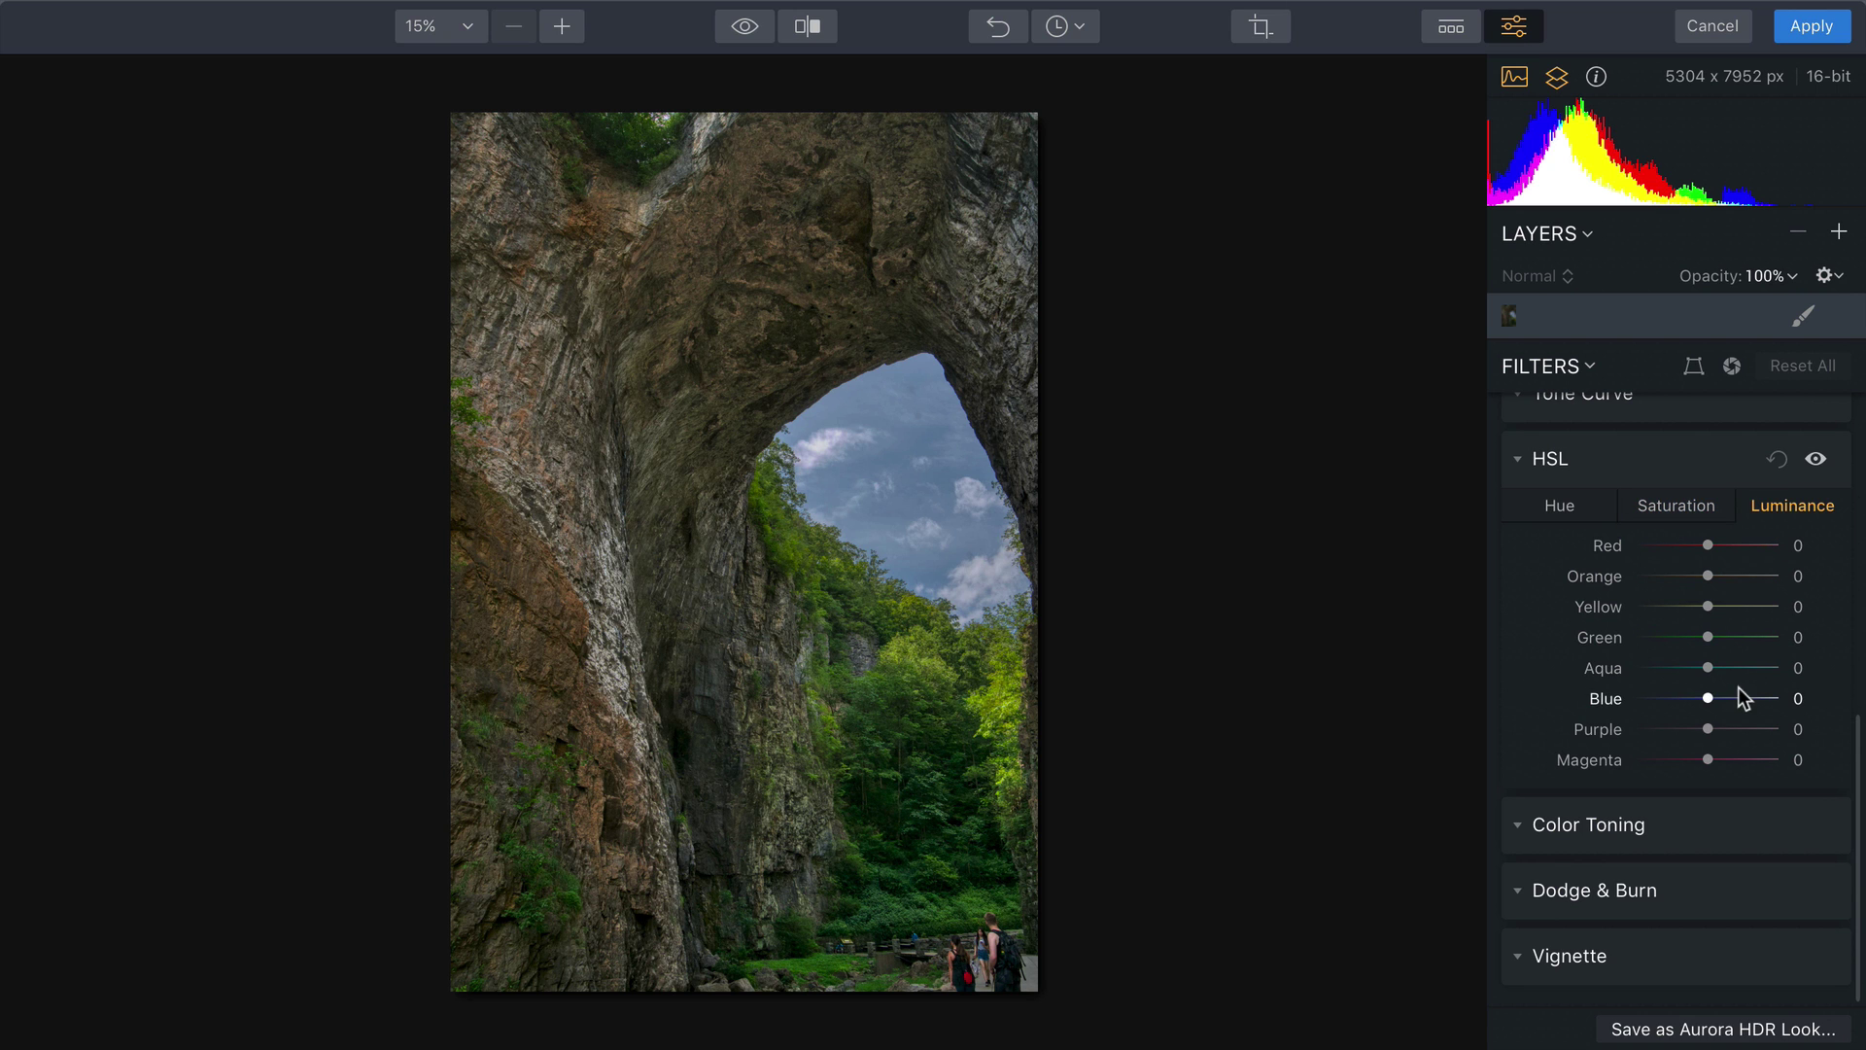
drag(1706, 695, 1660, 739)
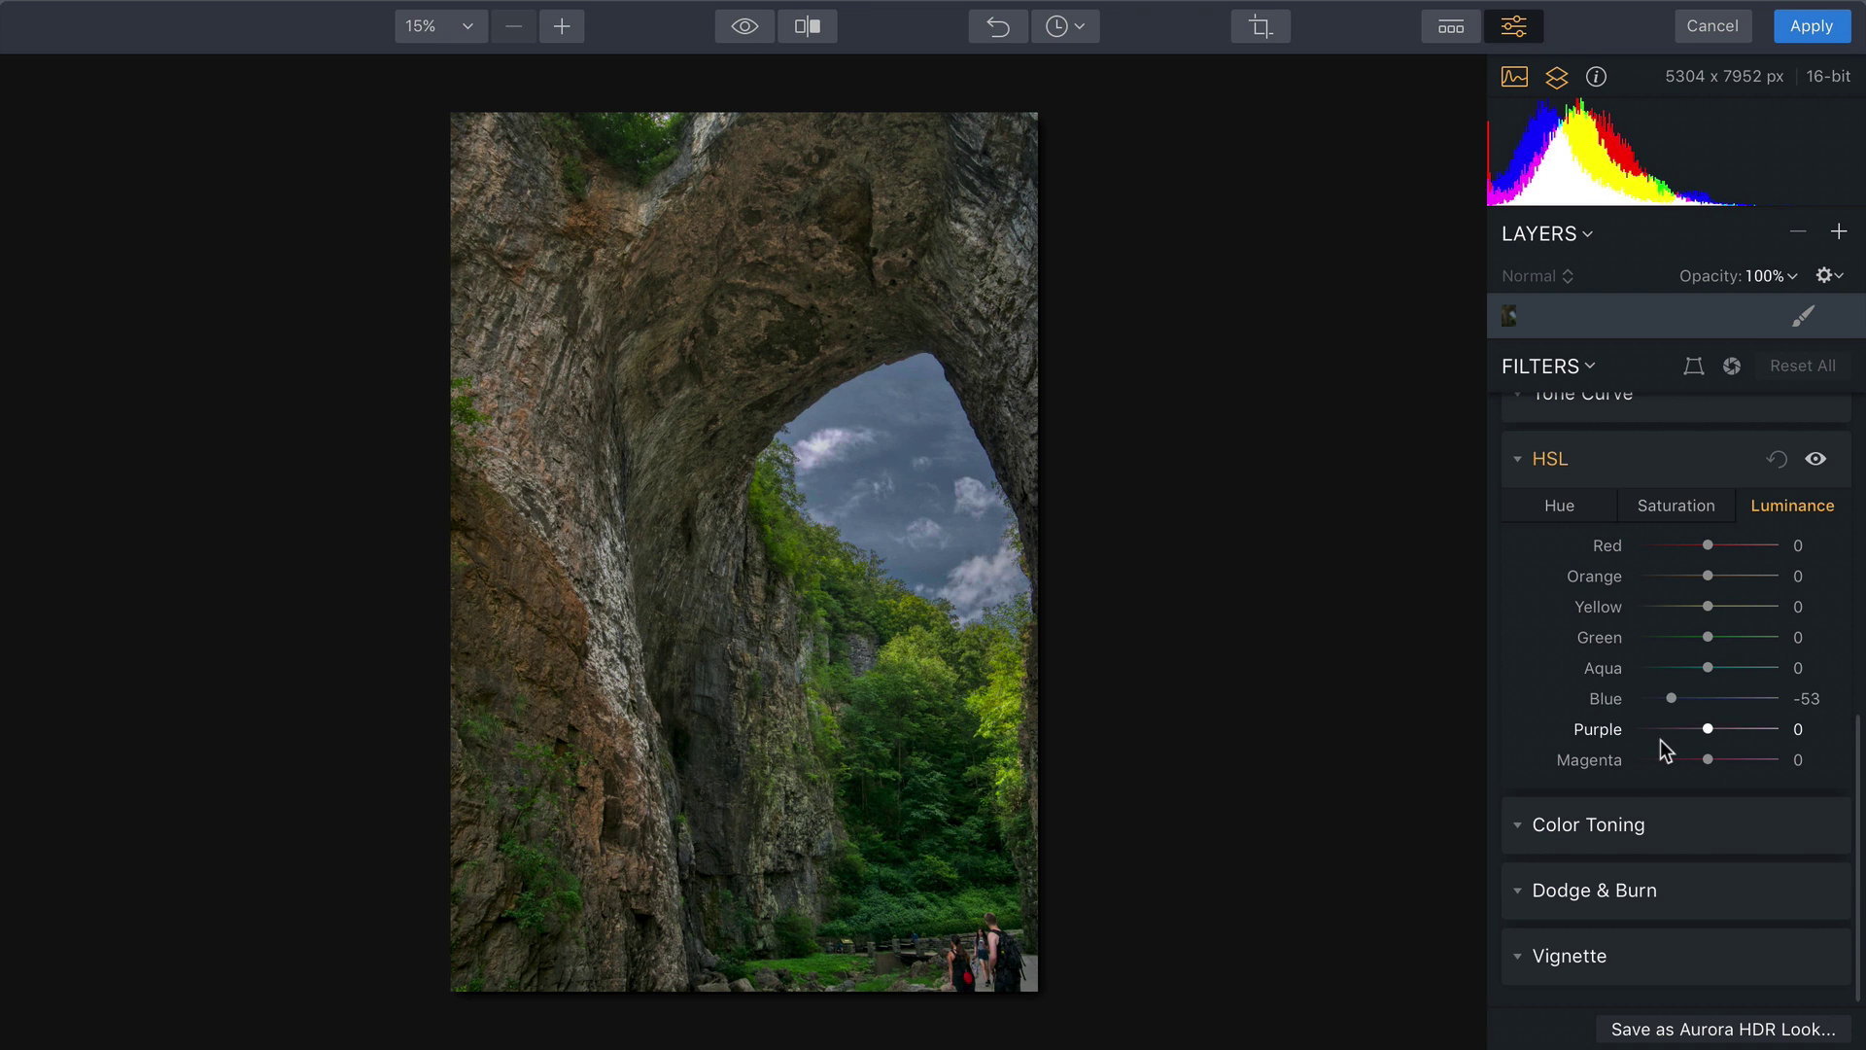
mouse_move(1707, 668)
mouse_down()
mouse_move(1680, 671)
mouse_move(1750, 703)
mouse_move(1726, 675)
mouse_up()
click(1685, 506)
click(1735, 669)
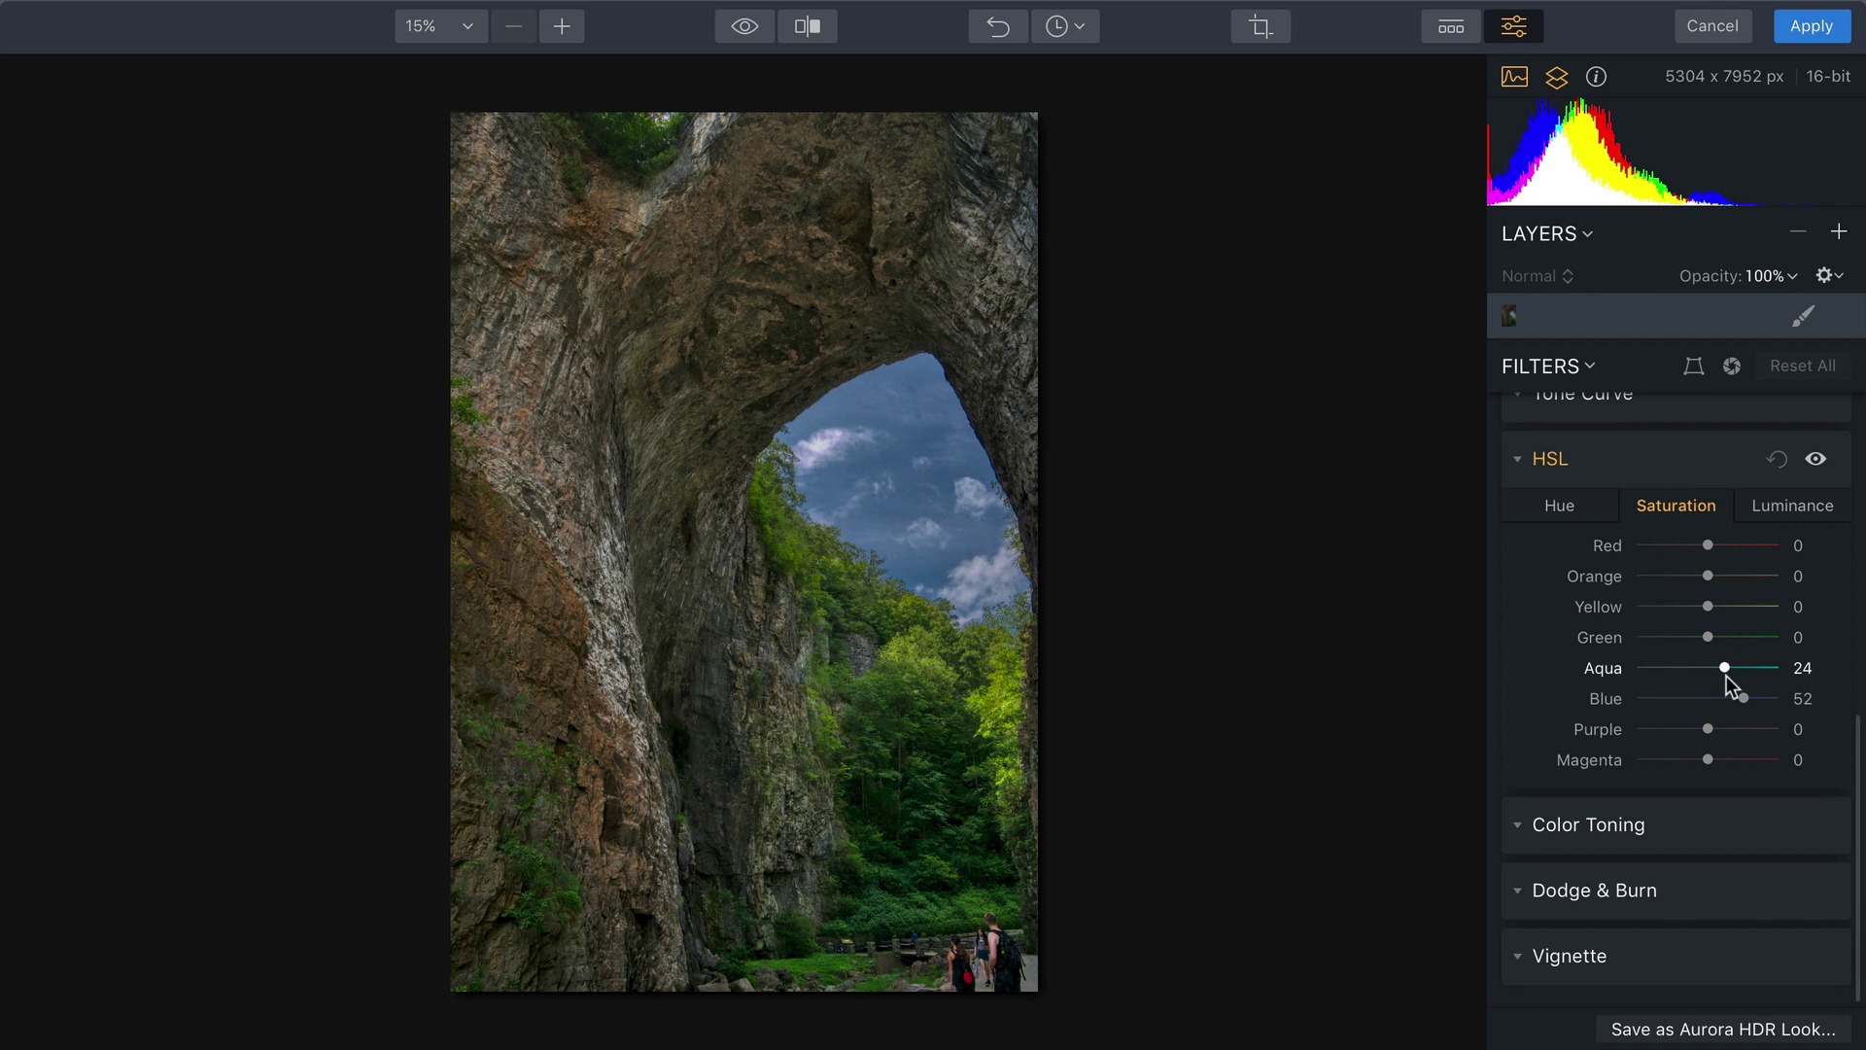
scroll(1726, 675, up, 5)
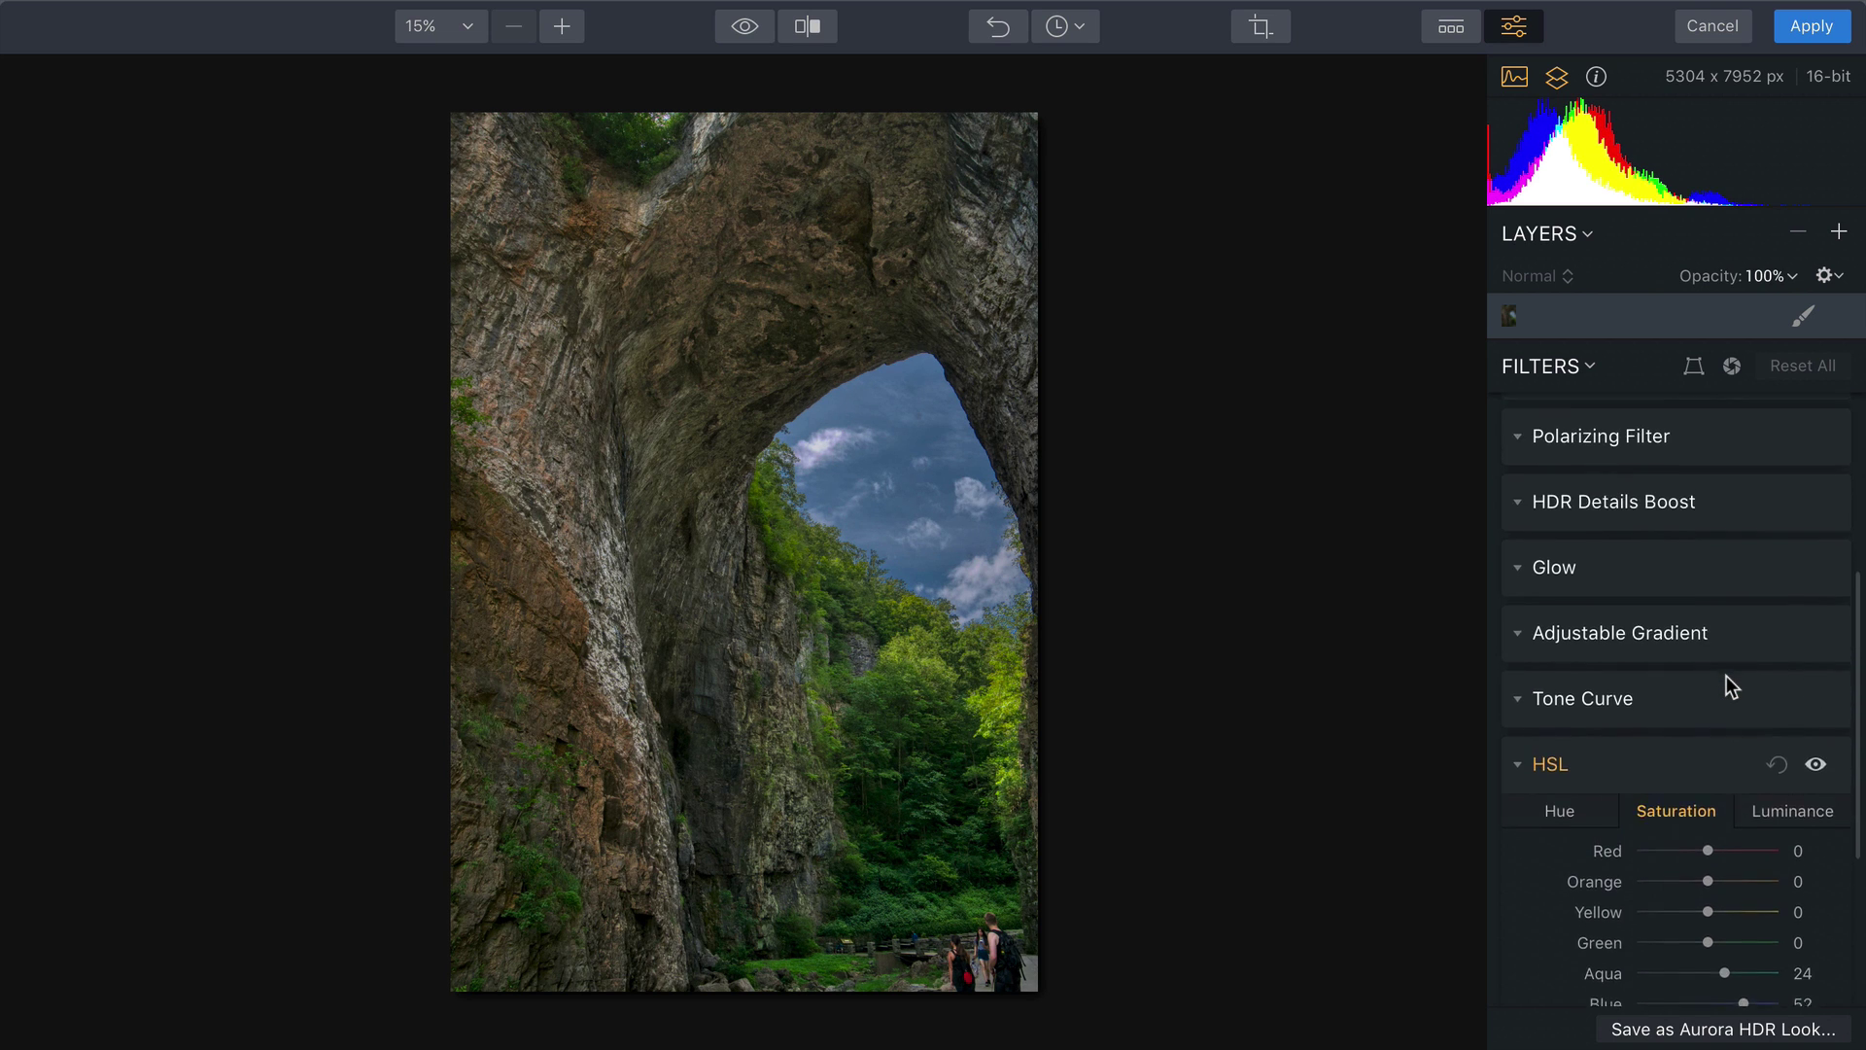
scroll(1726, 674, up, 2)
- Set the Polarizing Filter Amount to about 21 to deepen the sky
click(1519, 534)
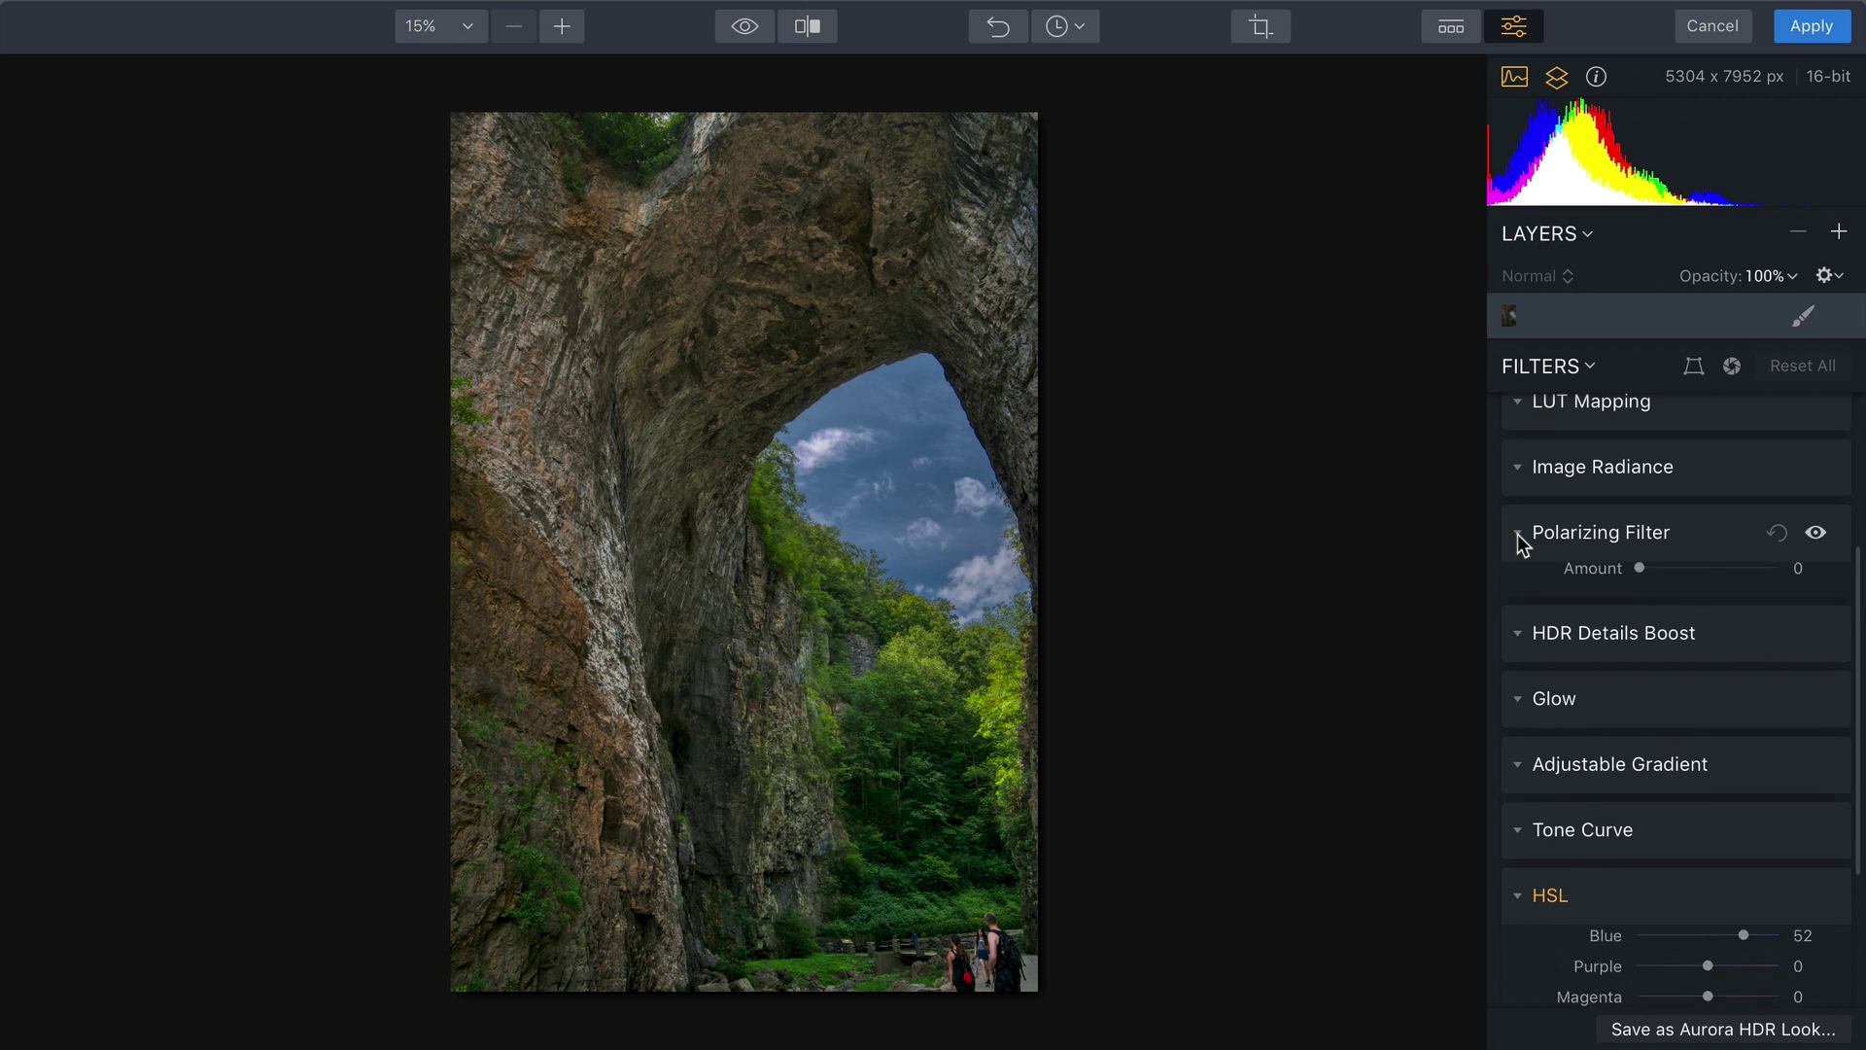
mouse_move(1640, 585)
mouse_down()
mouse_move(1662, 587)
mouse_move(1616, 591)
mouse_move(1685, 589)
mouse_move(1624, 602)
mouse_move(1664, 608)
mouse_up()
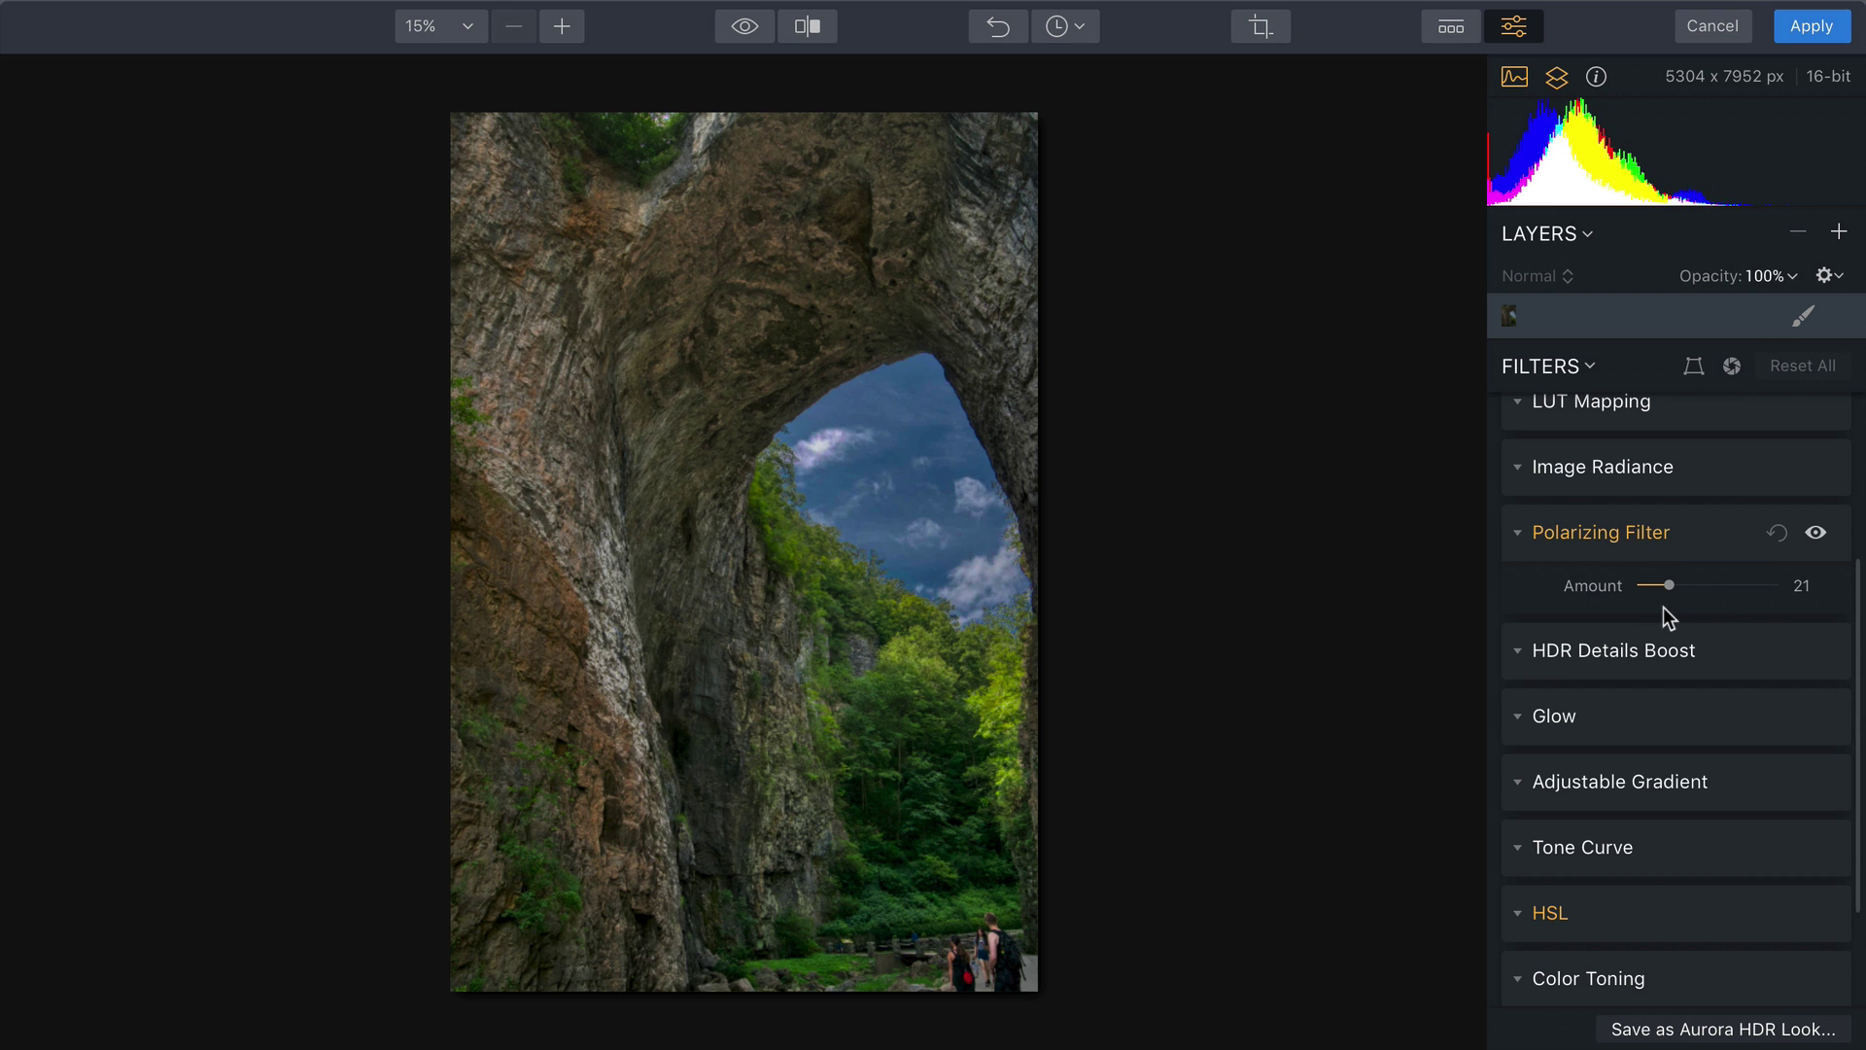
scroll(1664, 606, up, 5)
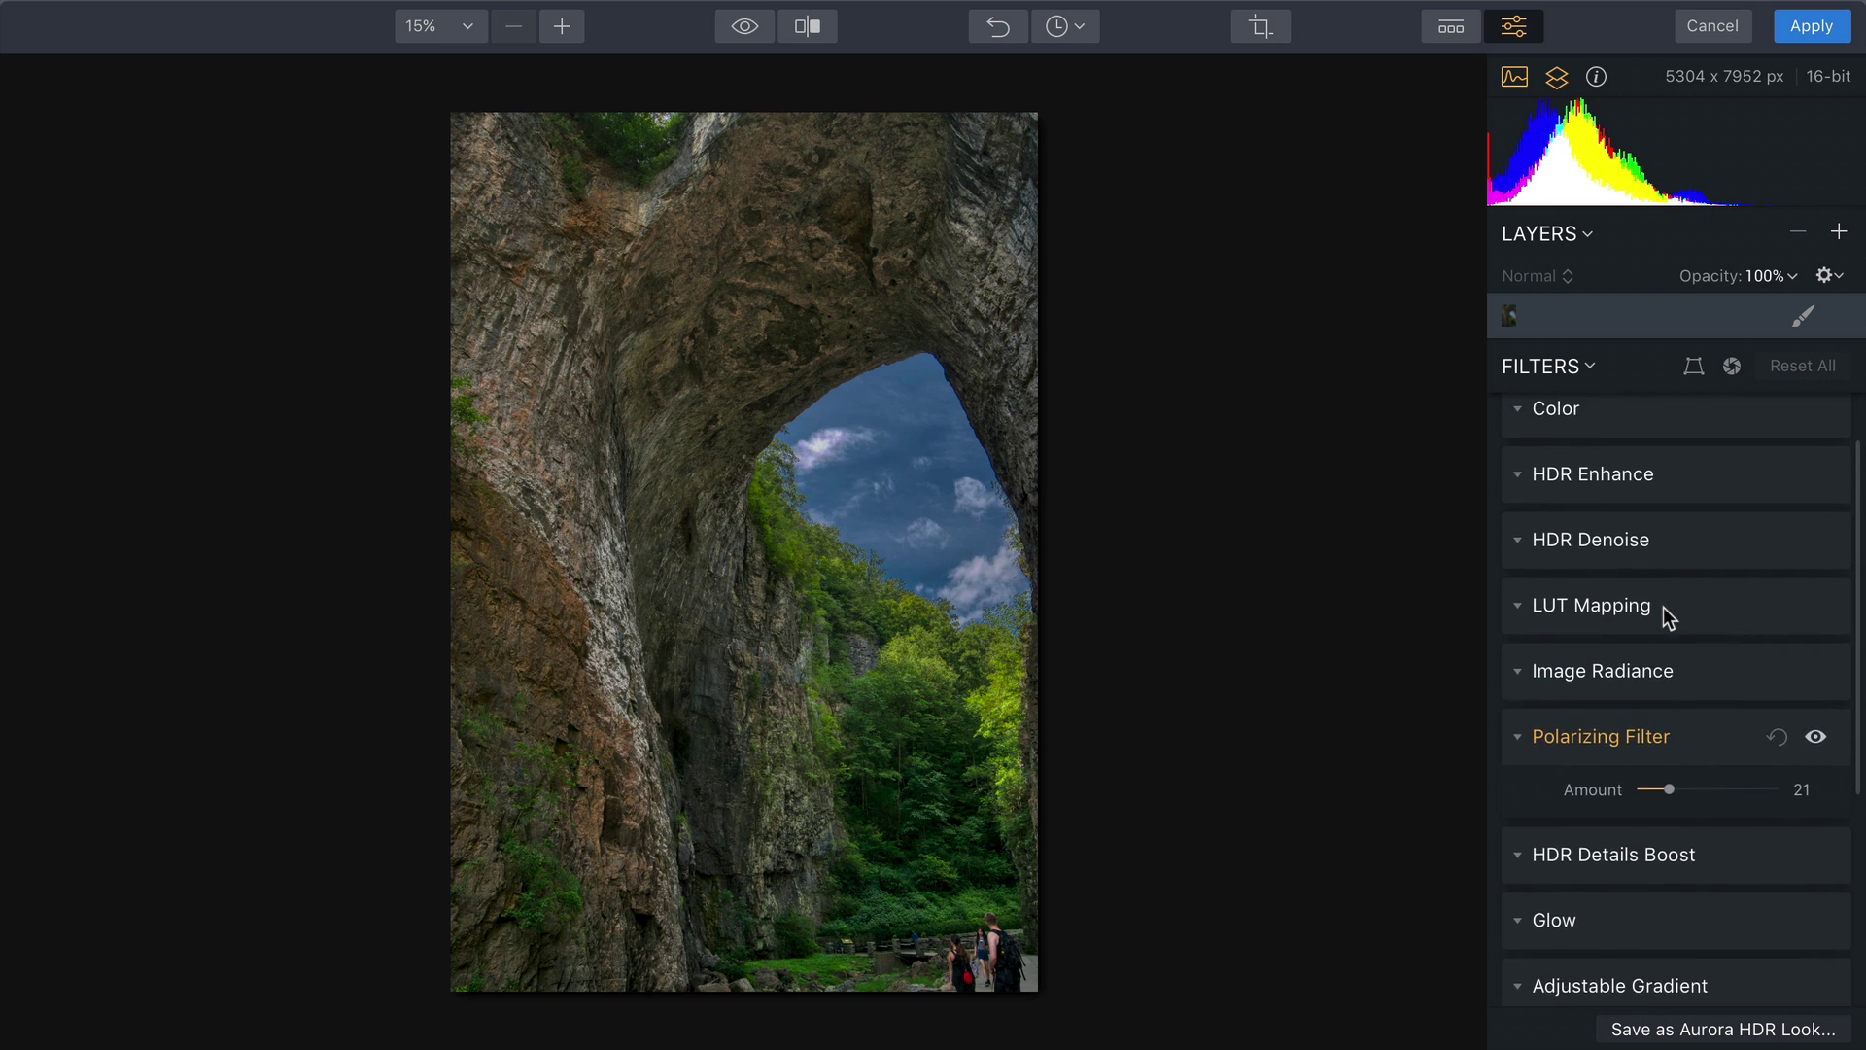
scroll(1663, 606, up, 1)
- In HDR Basic, lift Shadows, raise Whites to 26 and lower Smart Tone to 23
click(1515, 423)
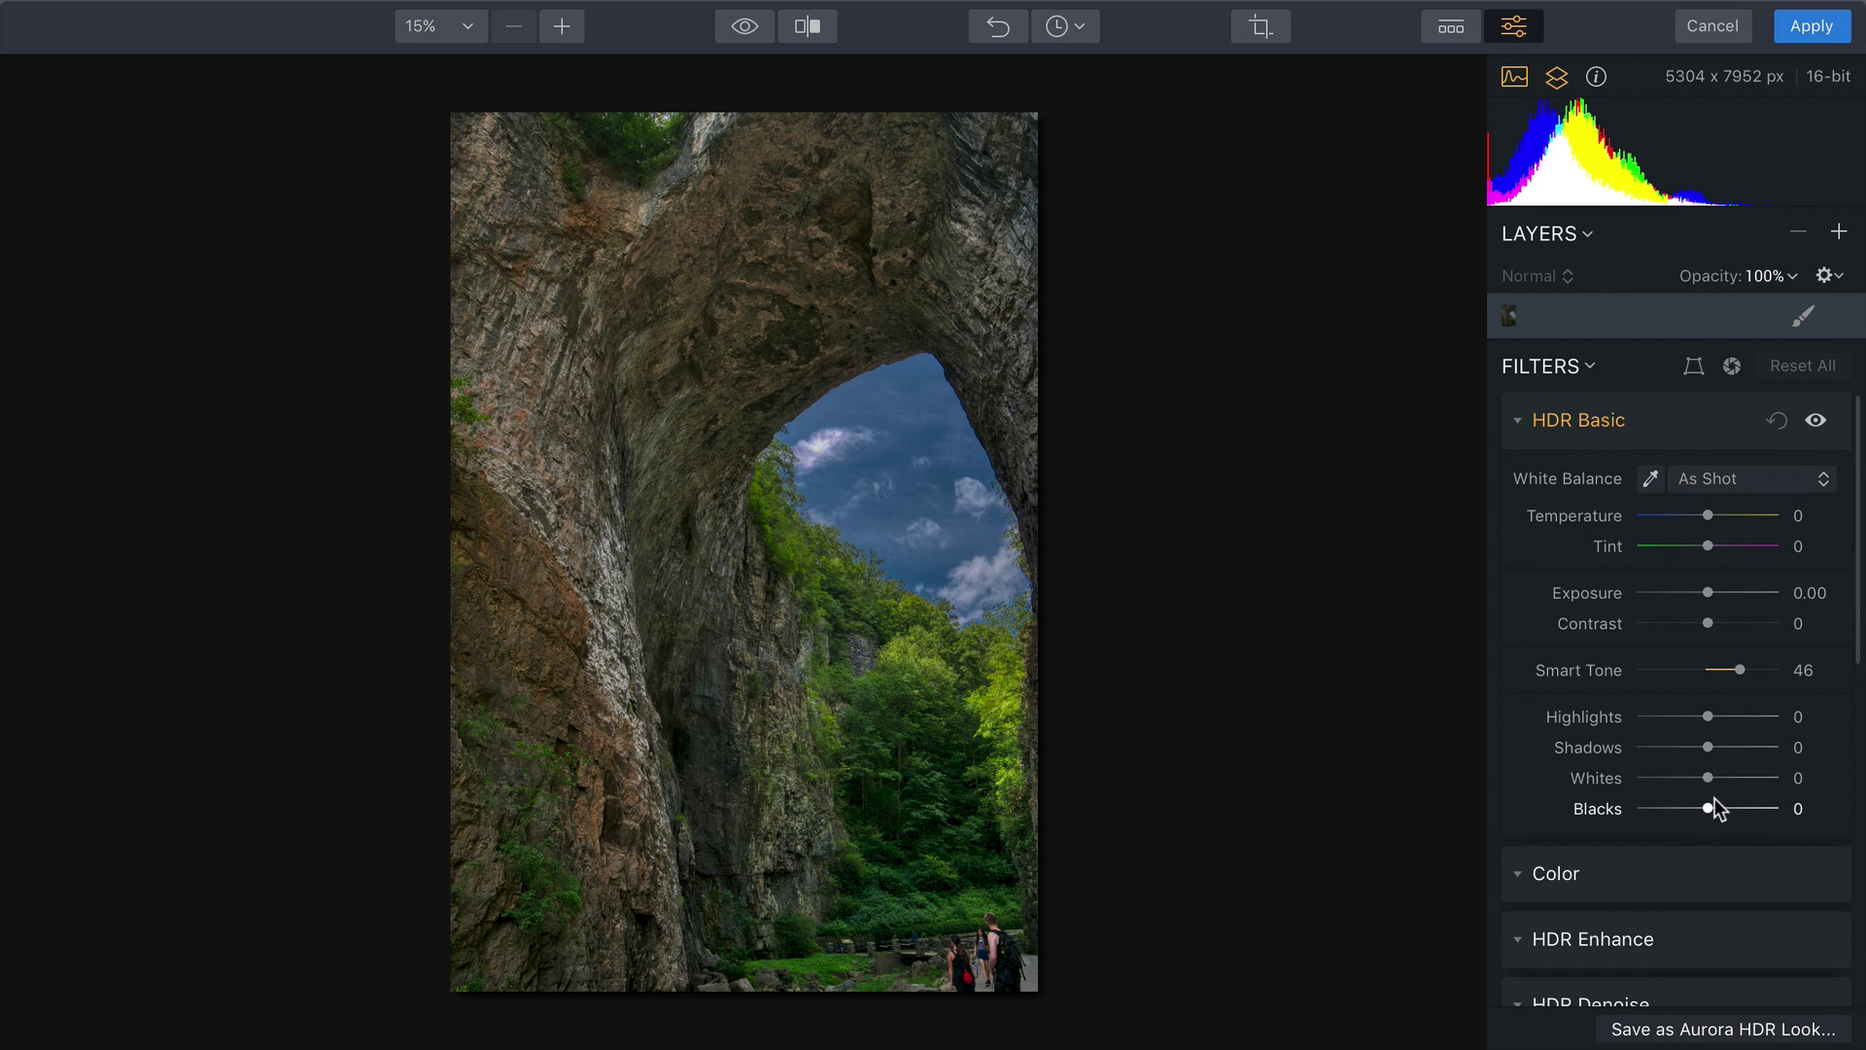
click(1505, 115)
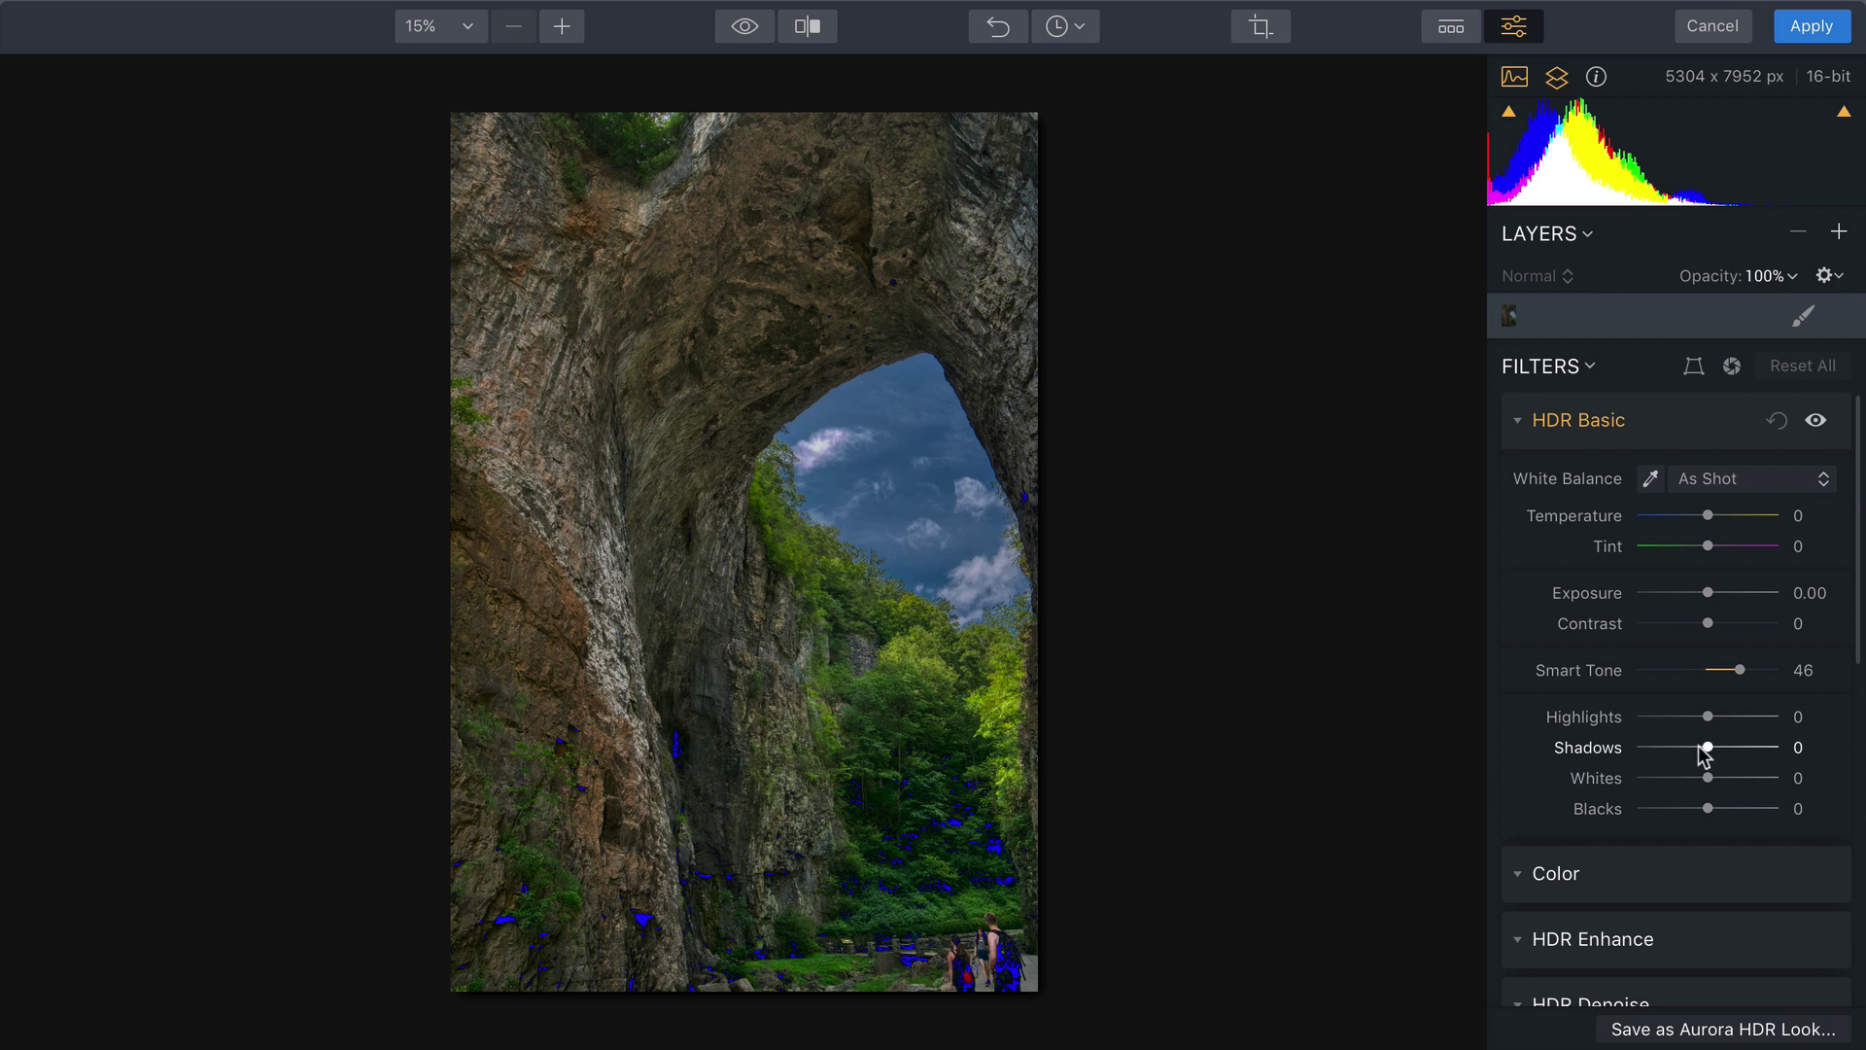
drag(1707, 748, 1696, 814)
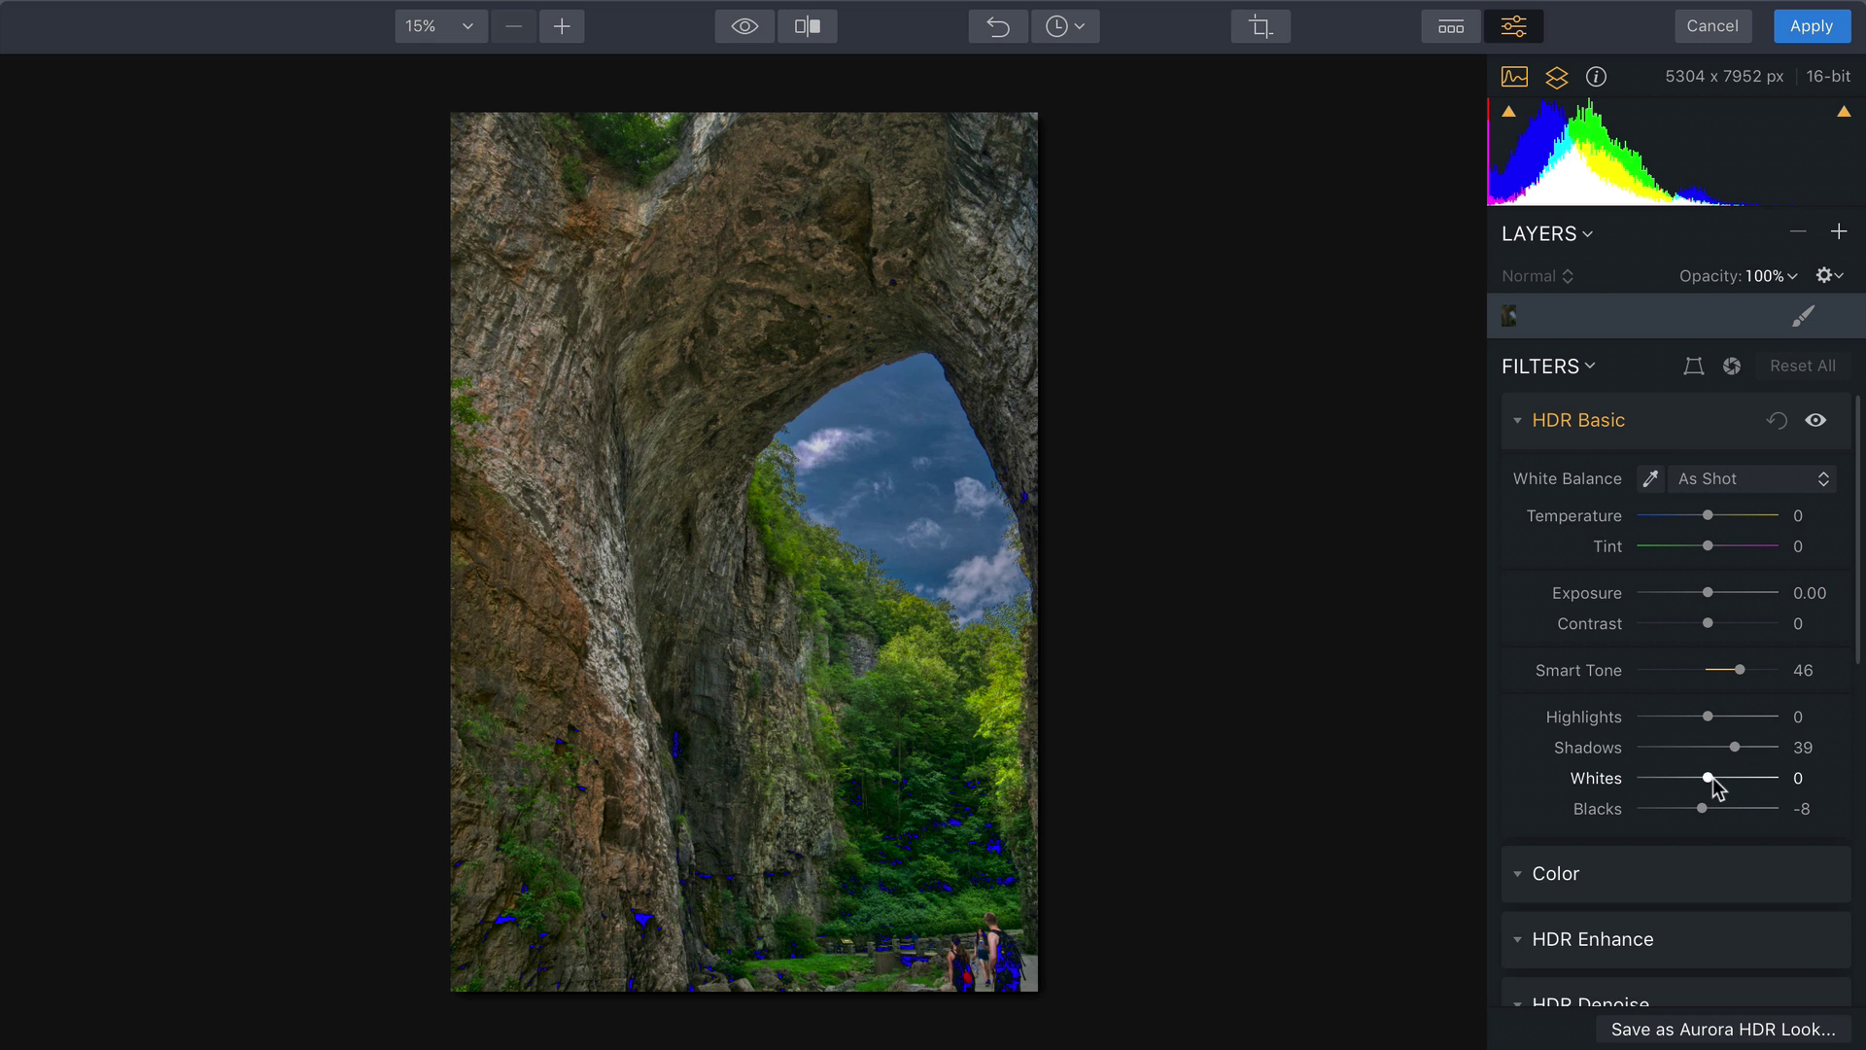
mouse_move(1709, 778)
mouse_down()
mouse_move(1747, 783)
mouse_move(1728, 789)
mouse_up()
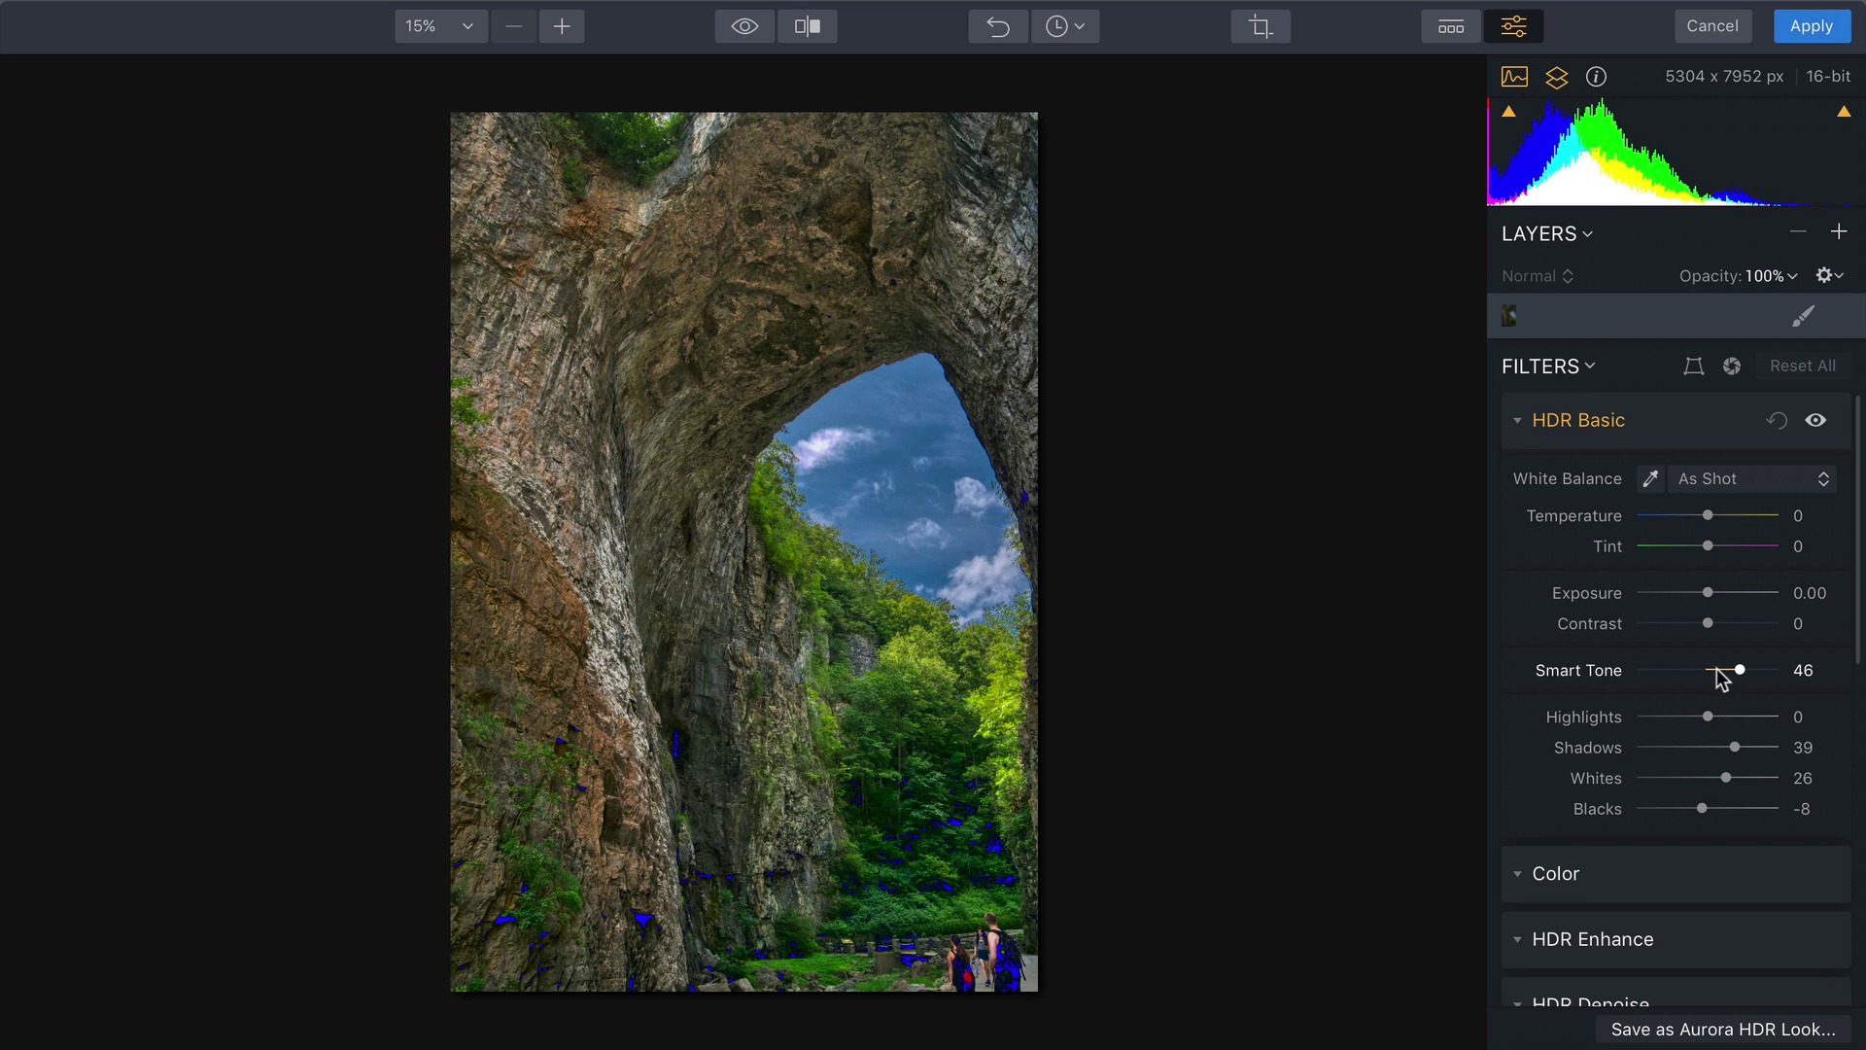
drag(1738, 670, 1724, 671)
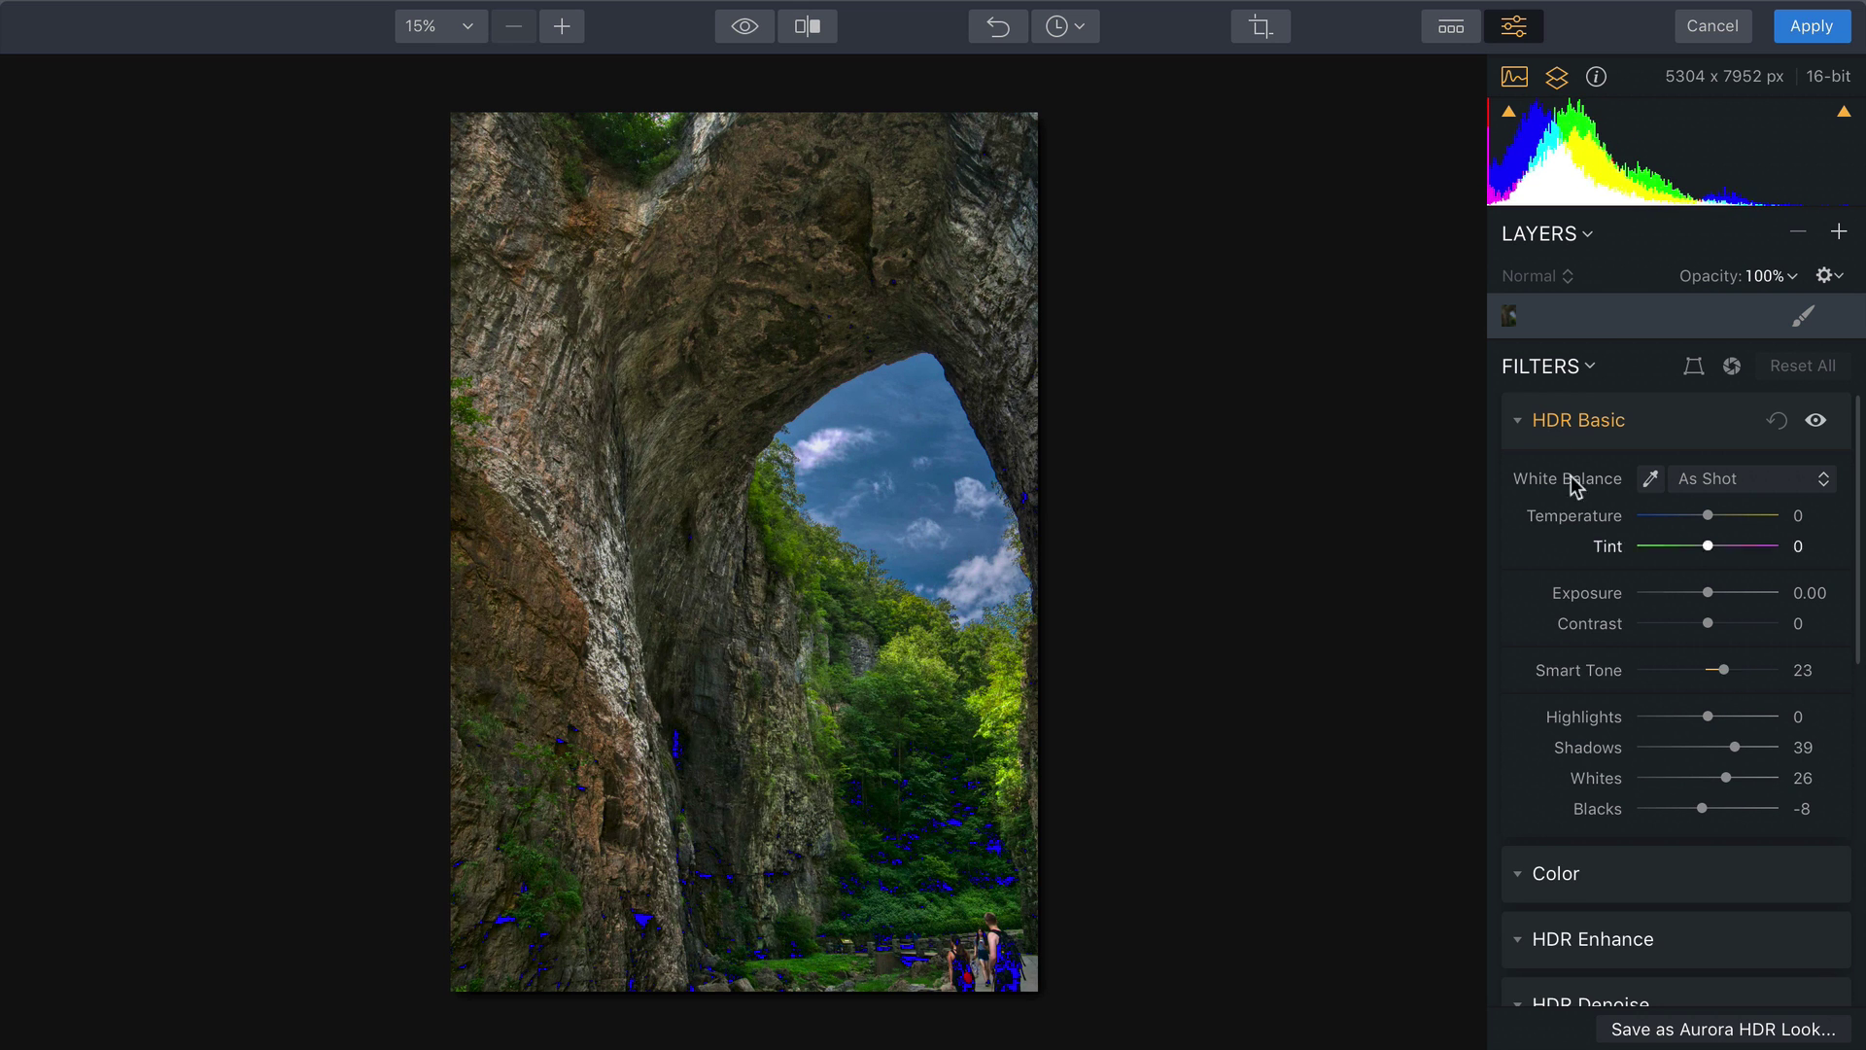
- Set Color Contrast to 8 in the Color filter
click(1517, 420)
click(1519, 479)
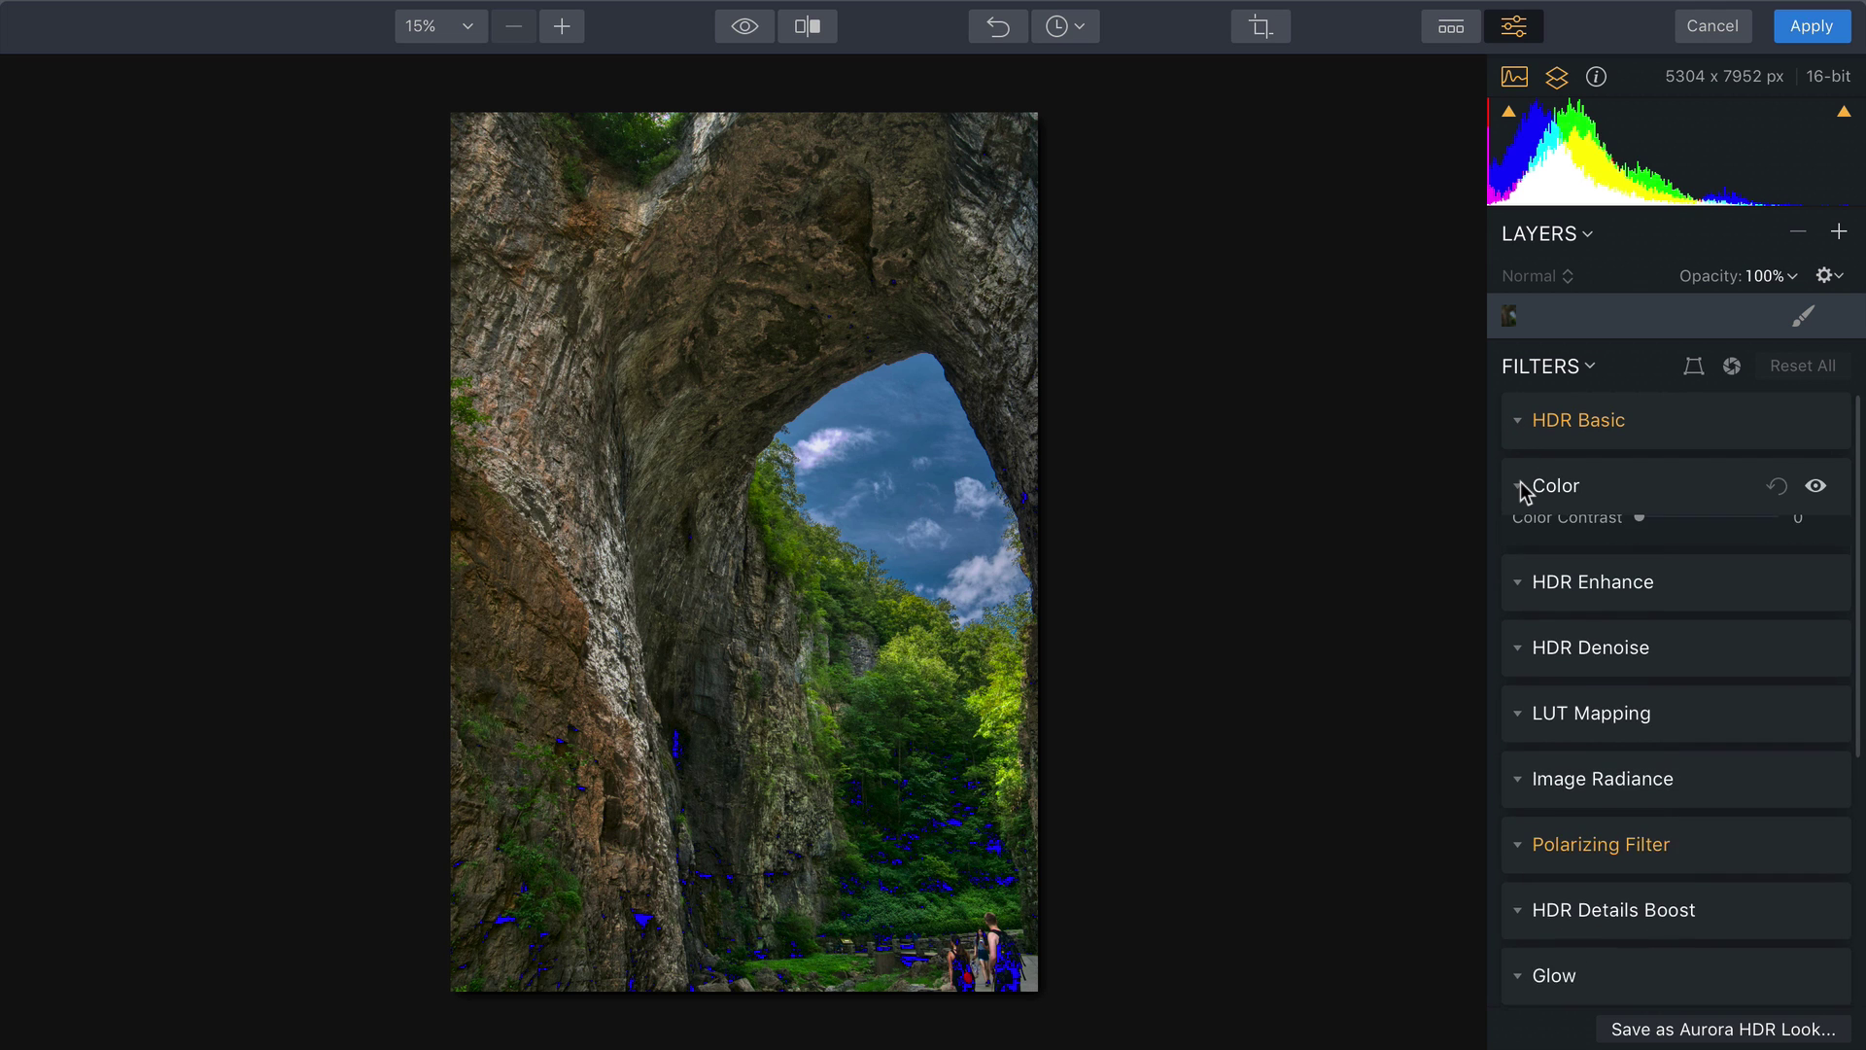
drag(1643, 600, 1609, 622)
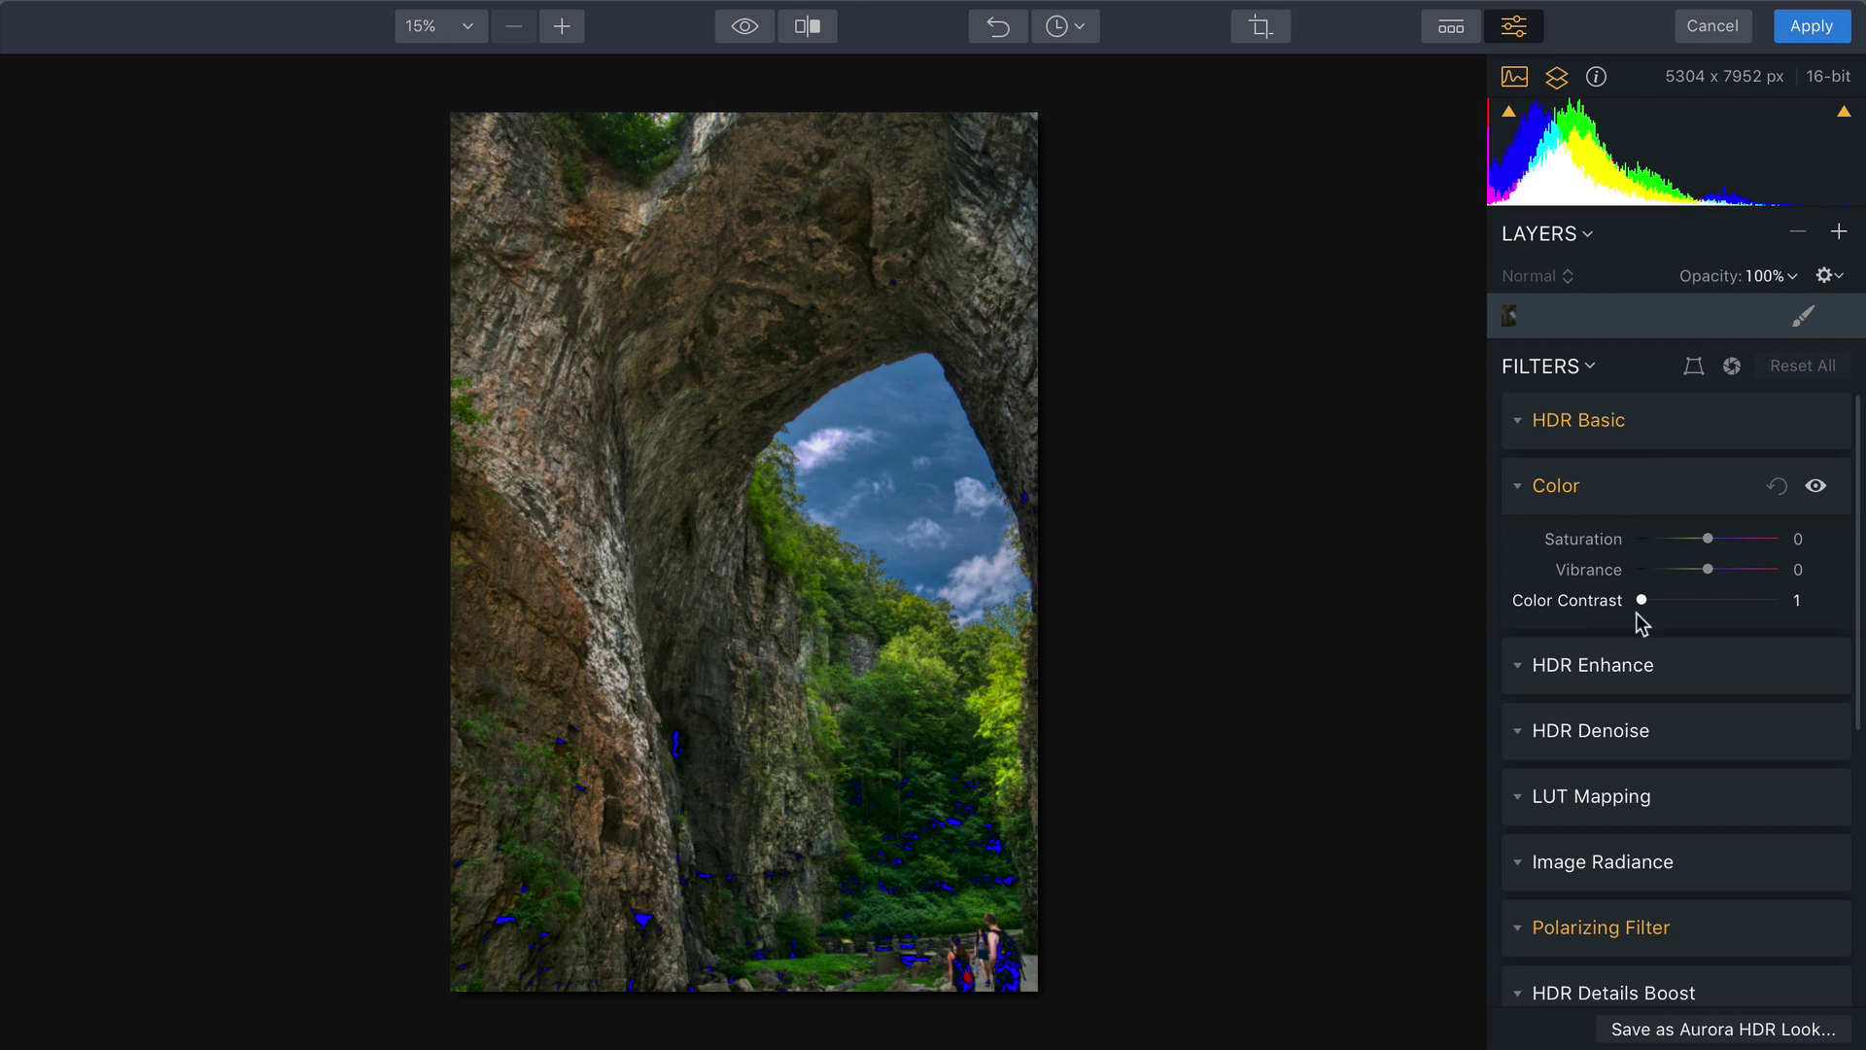
mouse_move(1636, 613)
mouse_down()
mouse_move(1669, 609)
mouse_move(1642, 617)
mouse_up()
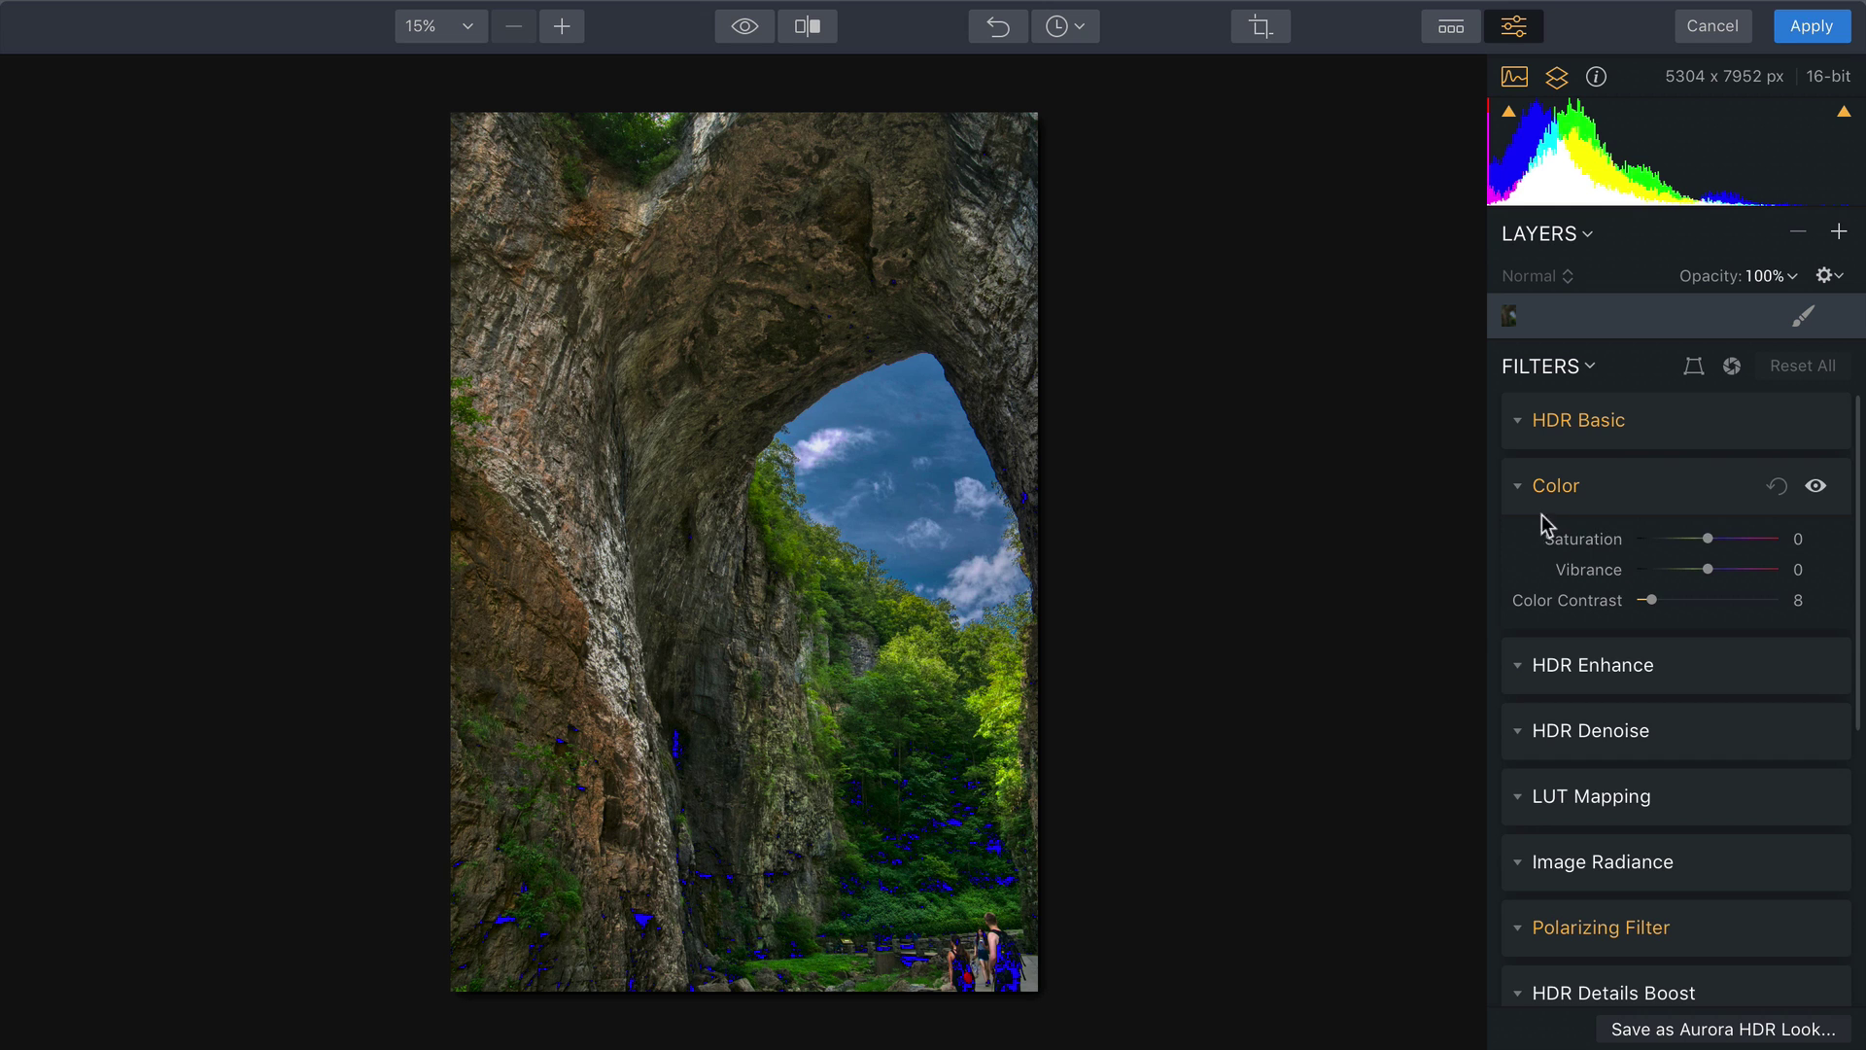
click(1519, 488)
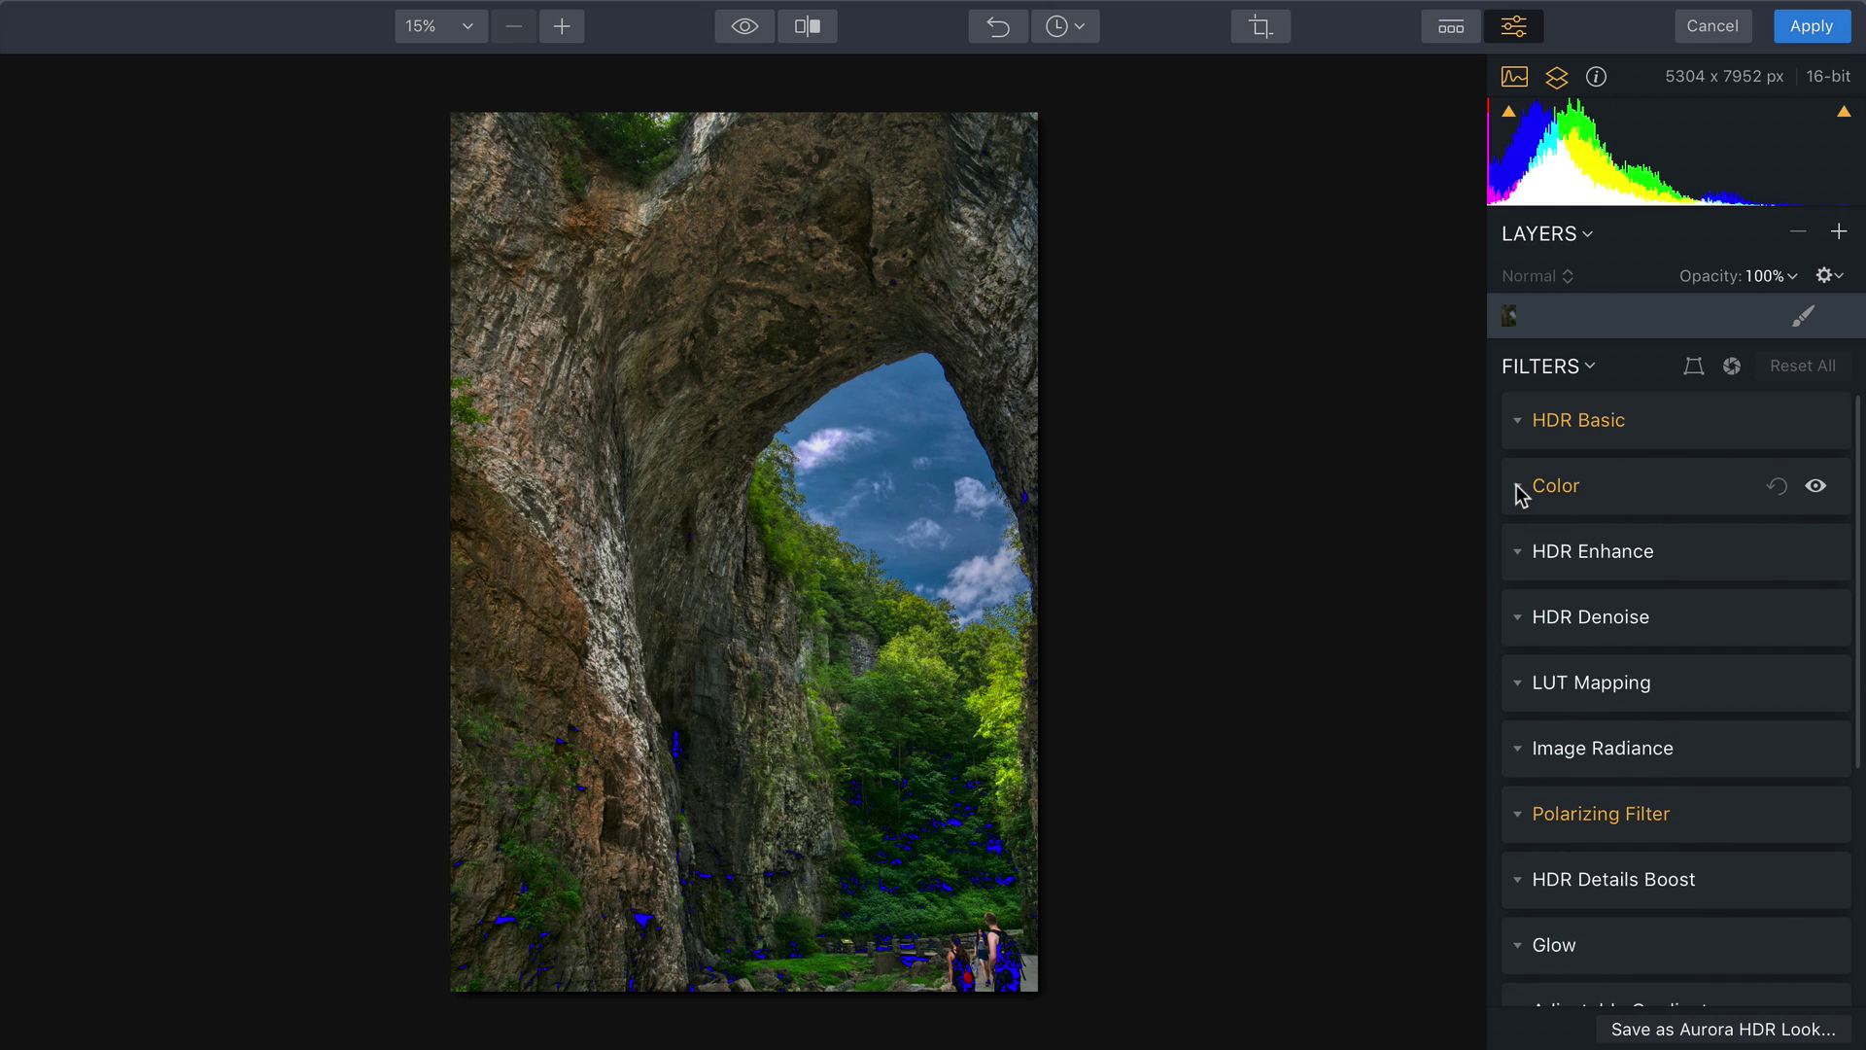
- Set HDR Smart Structure Amount to 17 while inspecting rock detail at 100% zoom
click(1521, 553)
drag(1685, 721, 1637, 741)
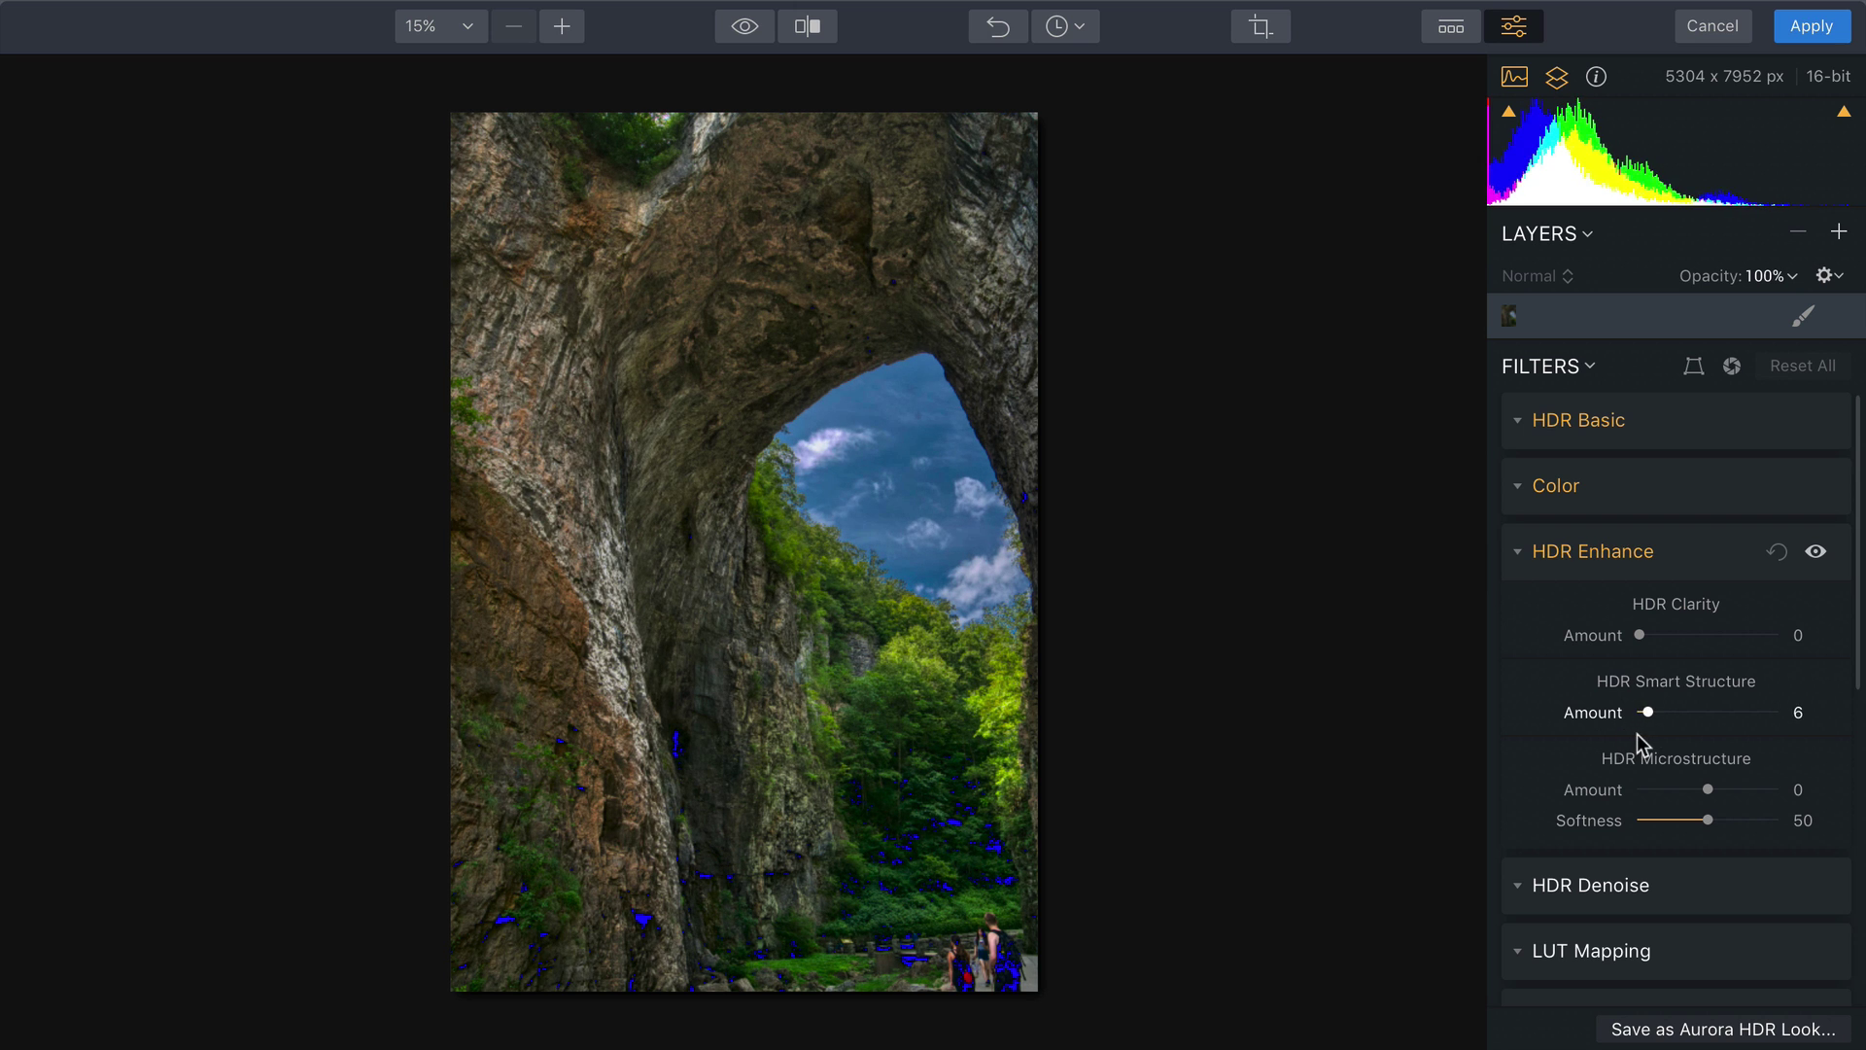
click(564, 30)
click(564, 29)
click(564, 28)
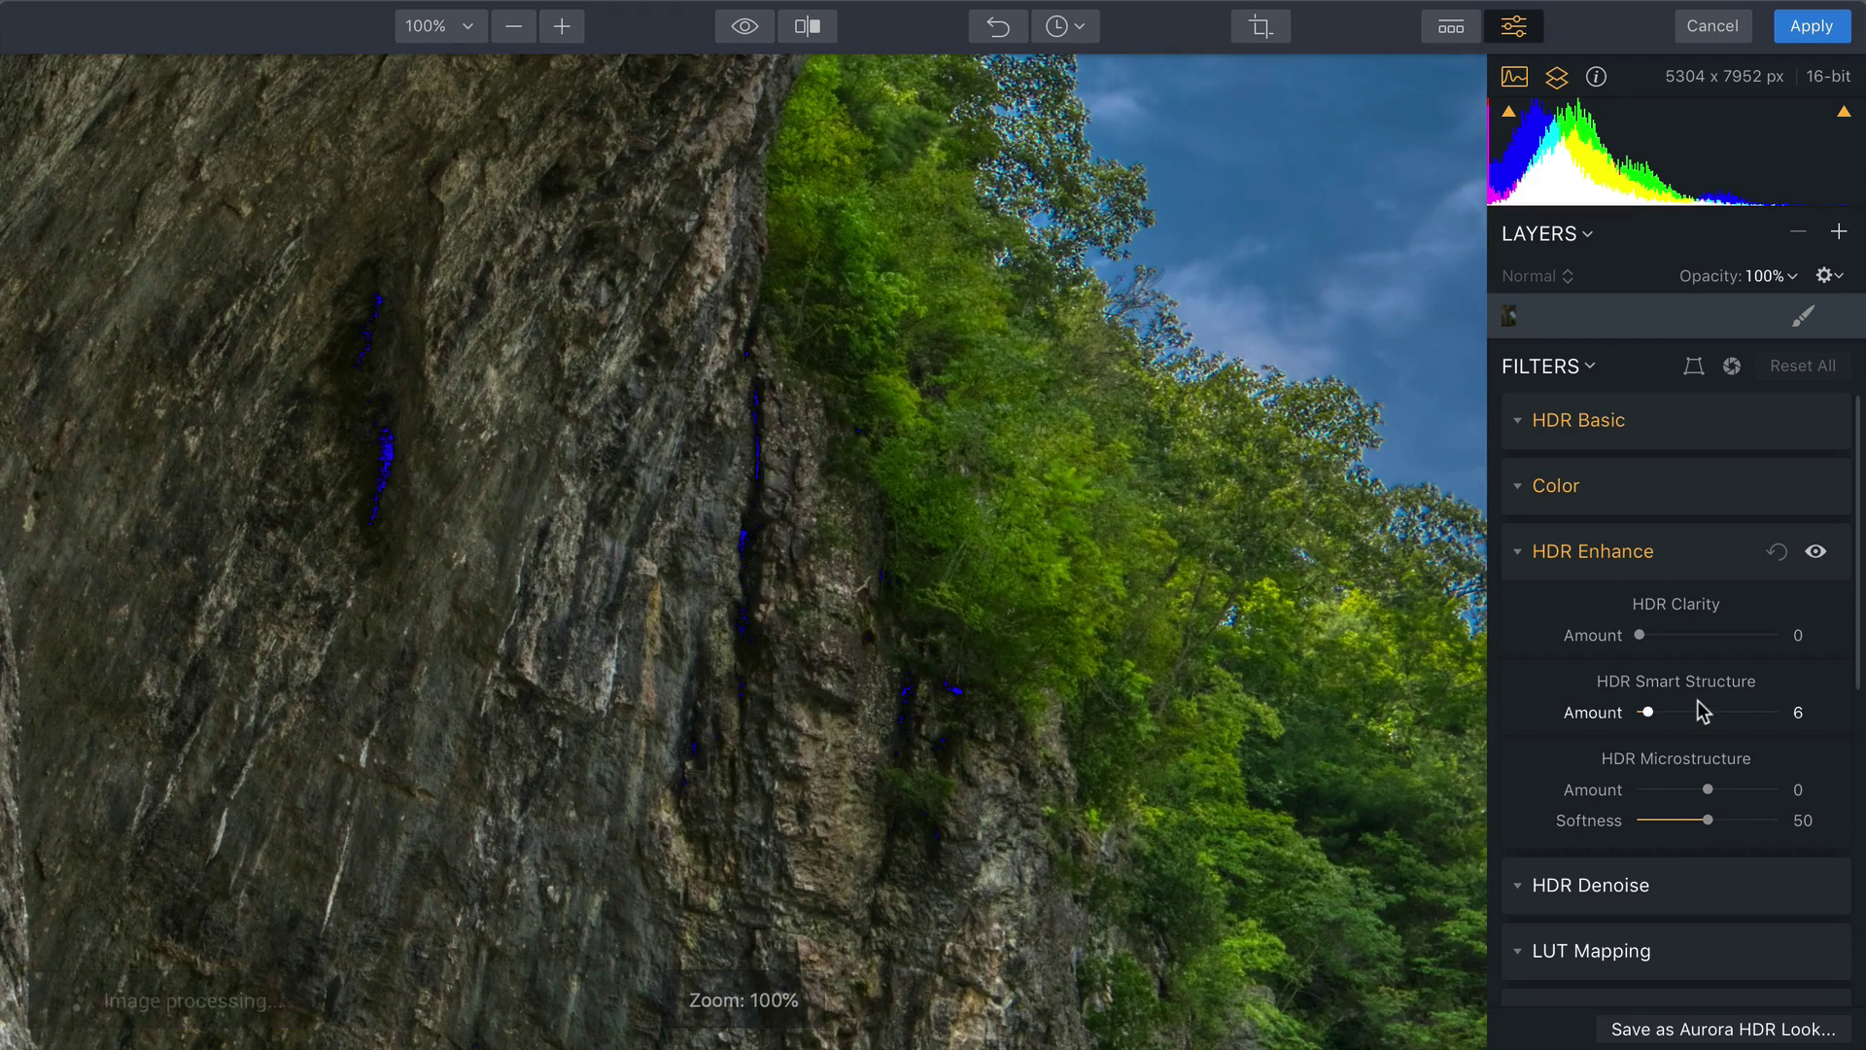
drag(1708, 718, 1658, 737)
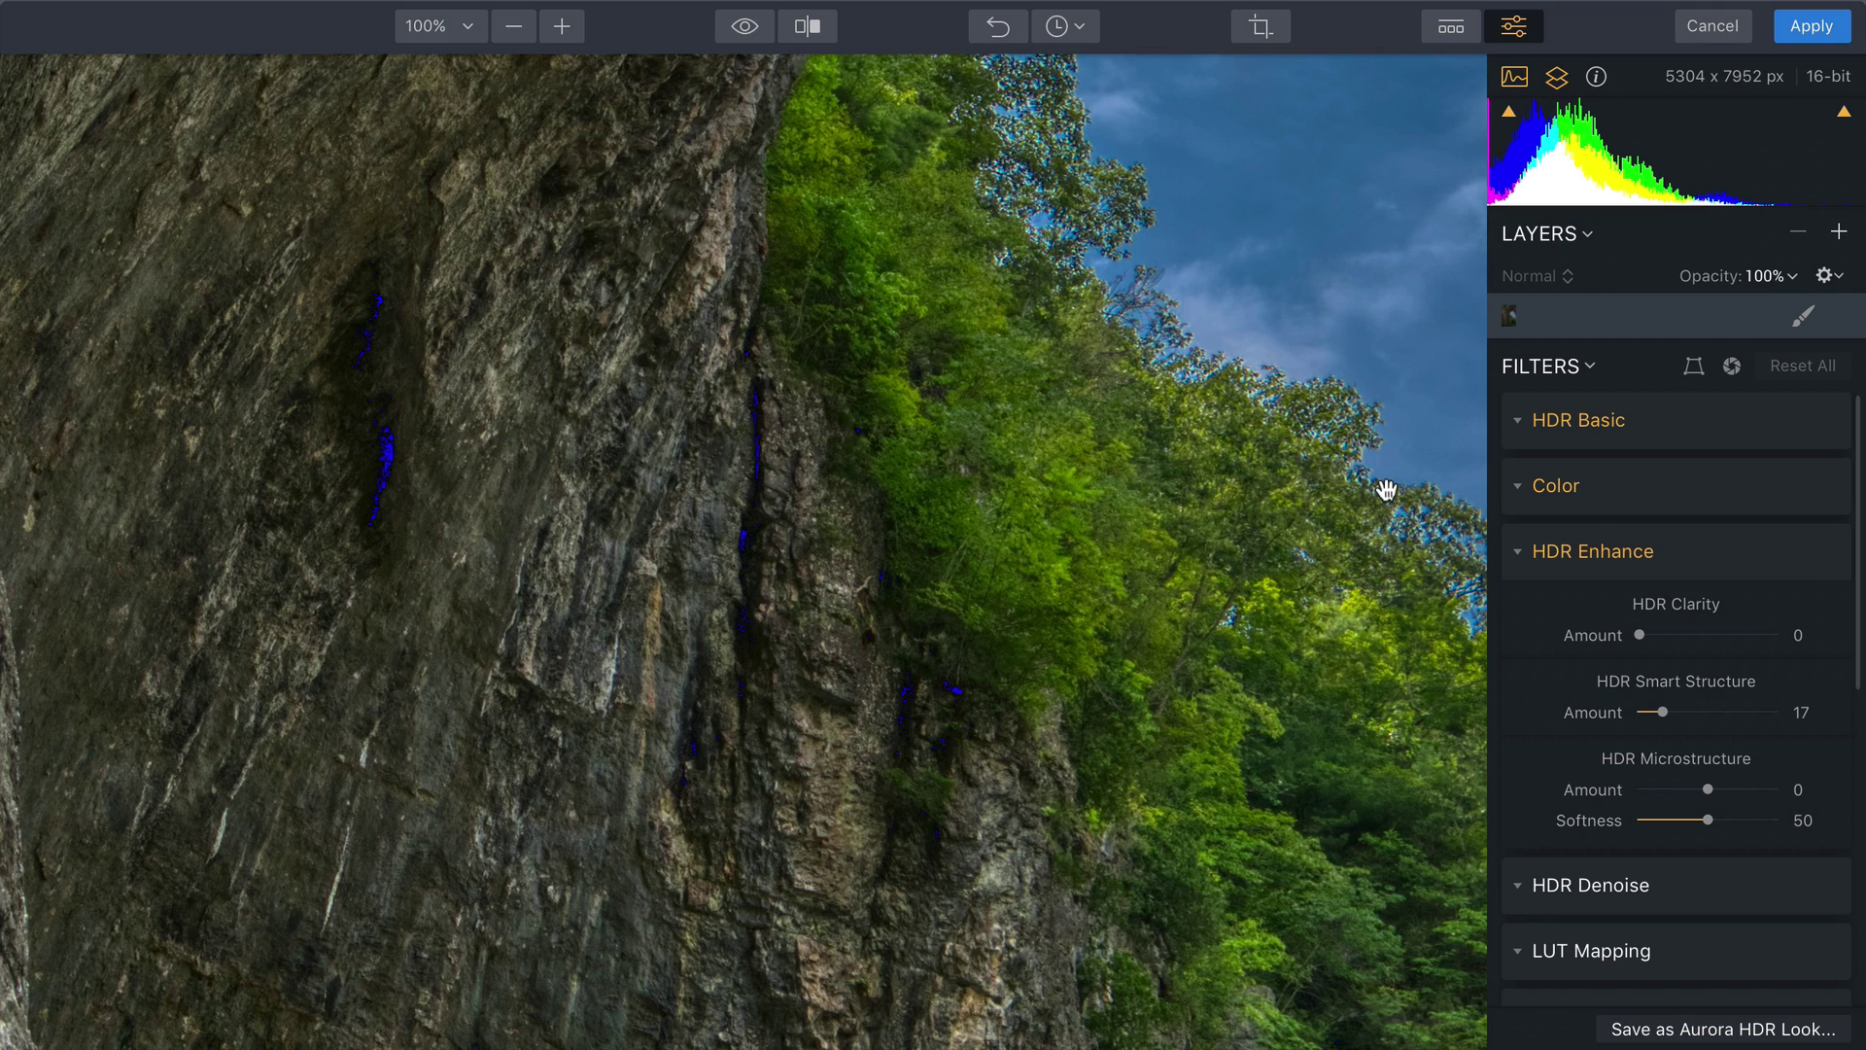
- Fit the photo to screen and compare it with the original in a split before/after view
click(605, 60)
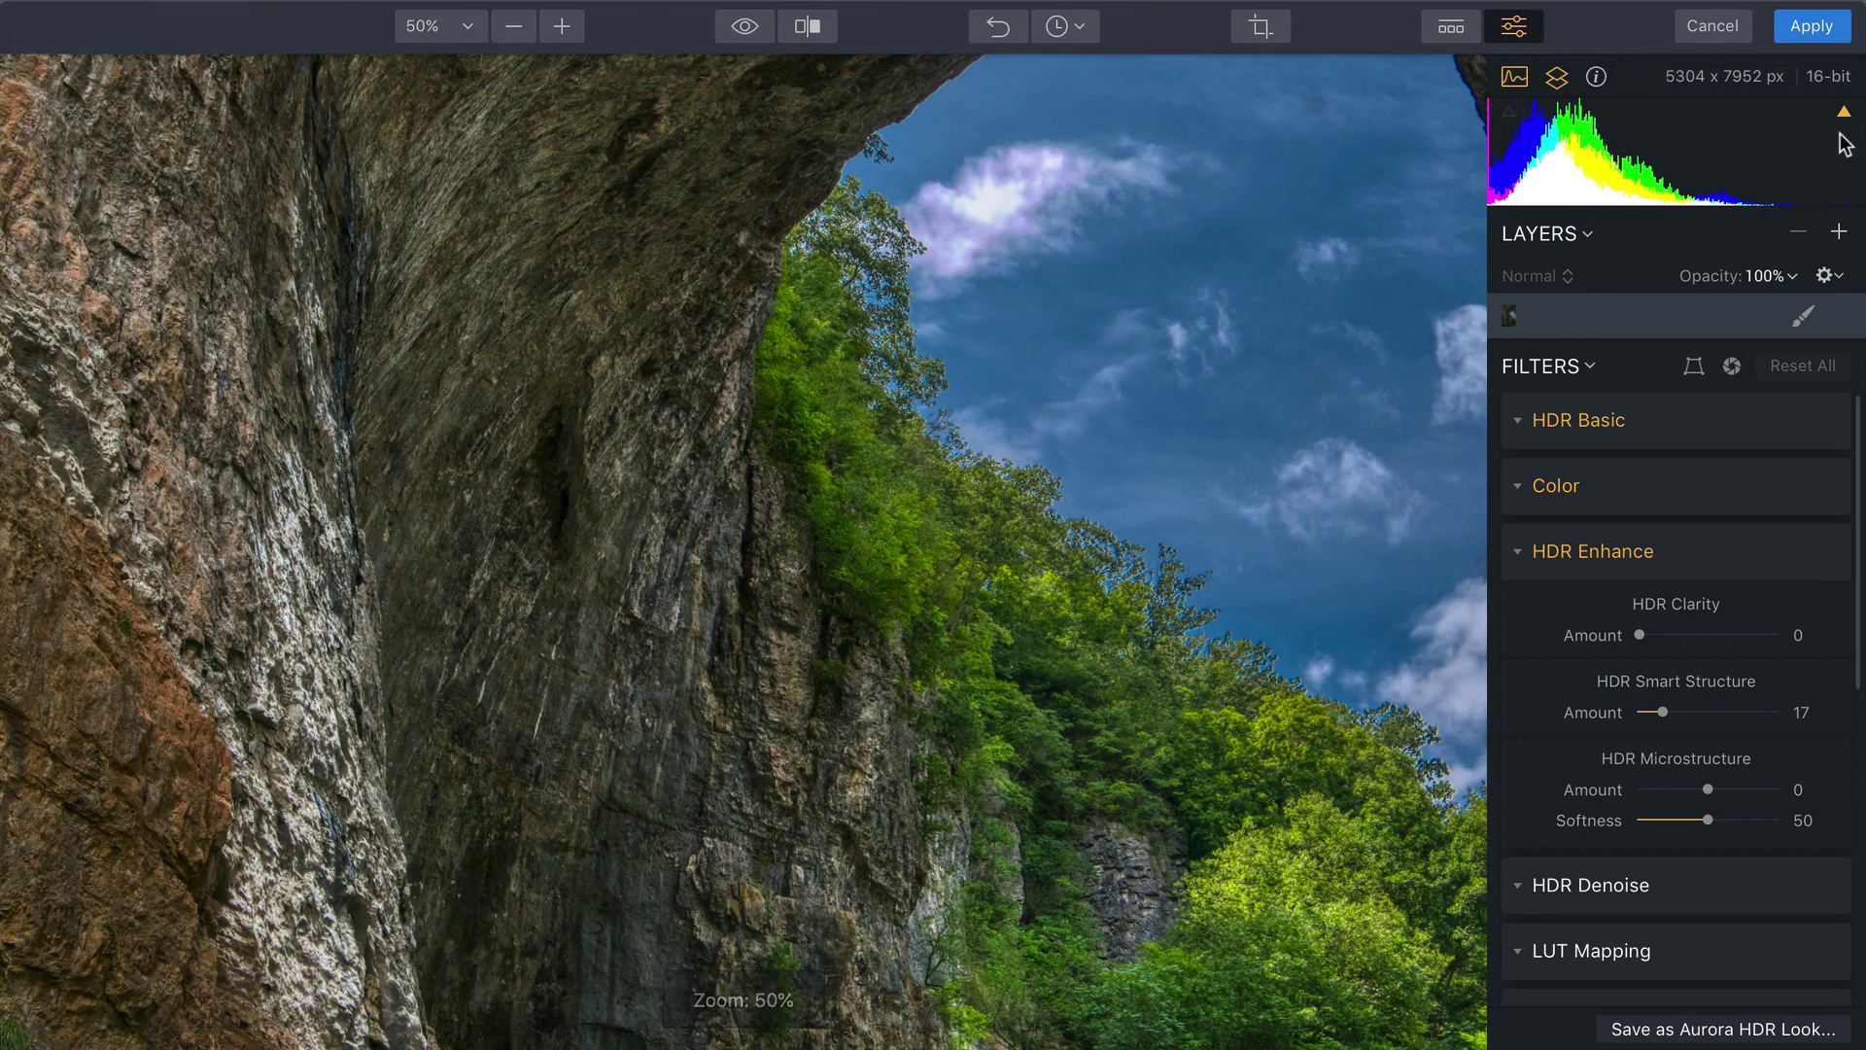
click(472, 27)
click(467, 64)
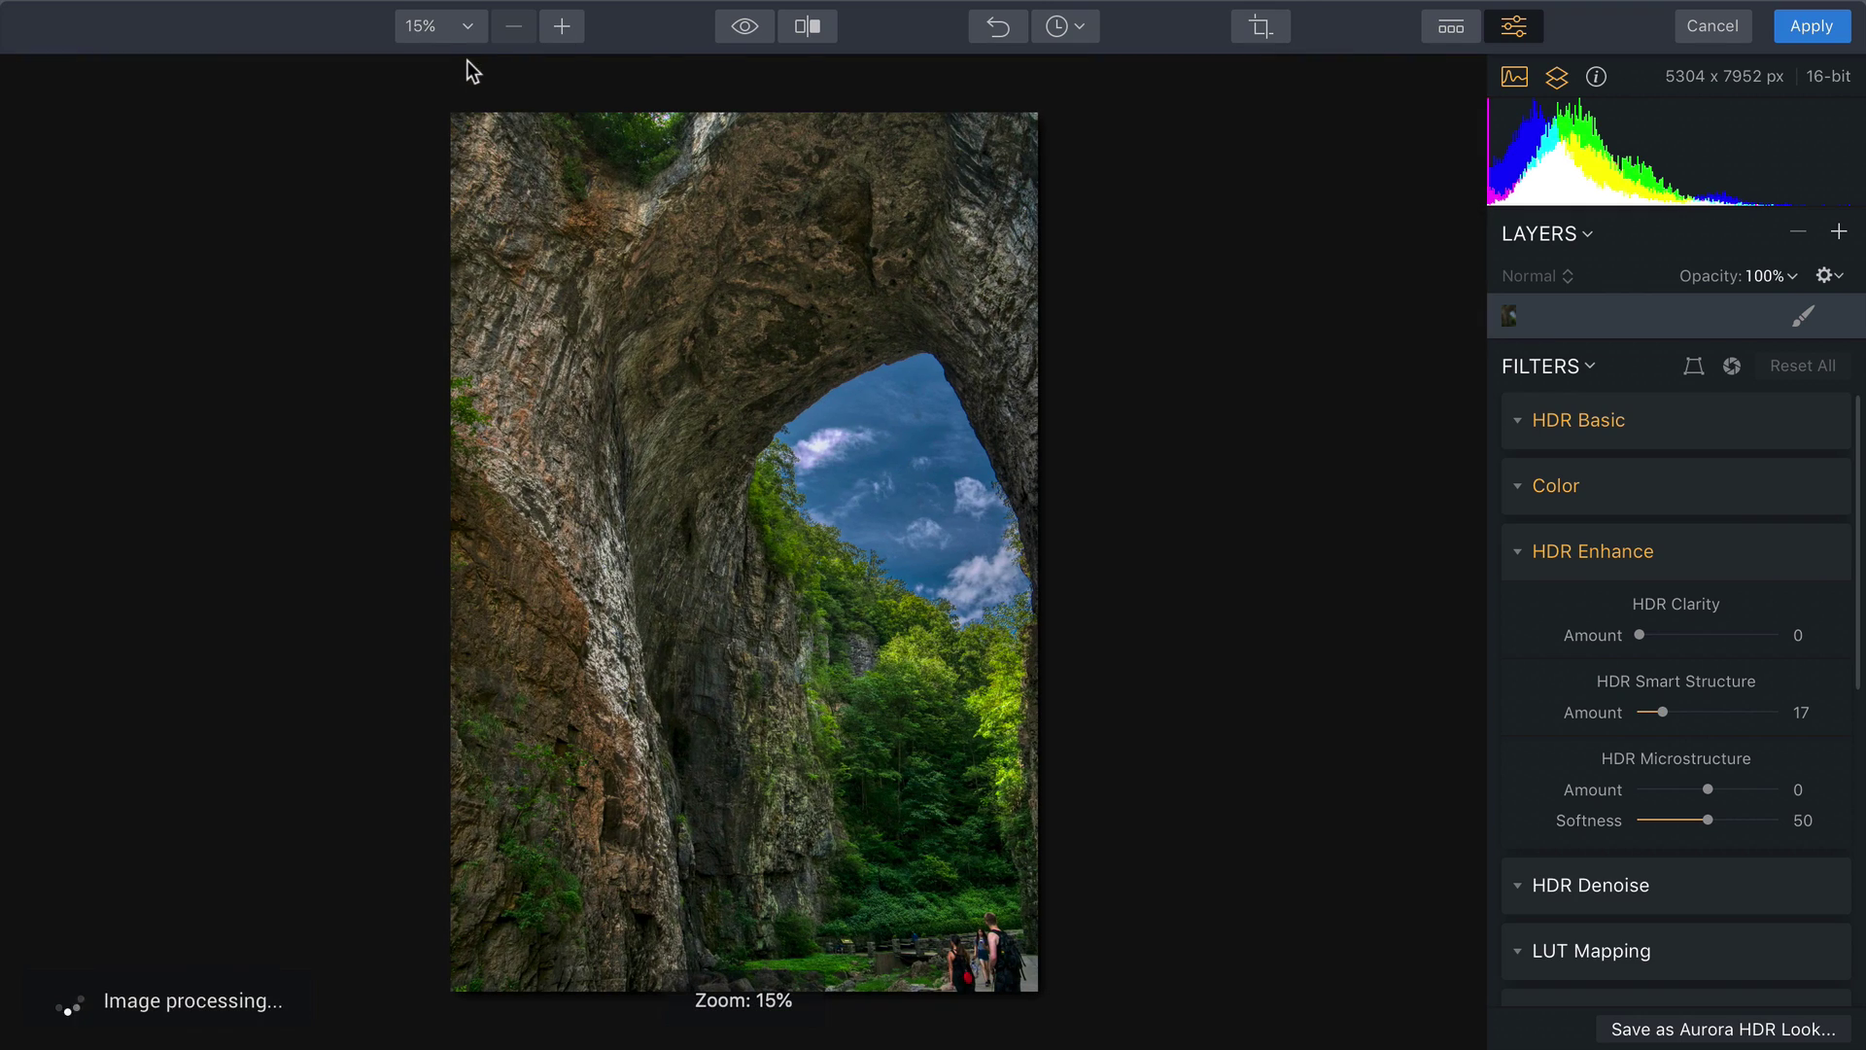
click(805, 29)
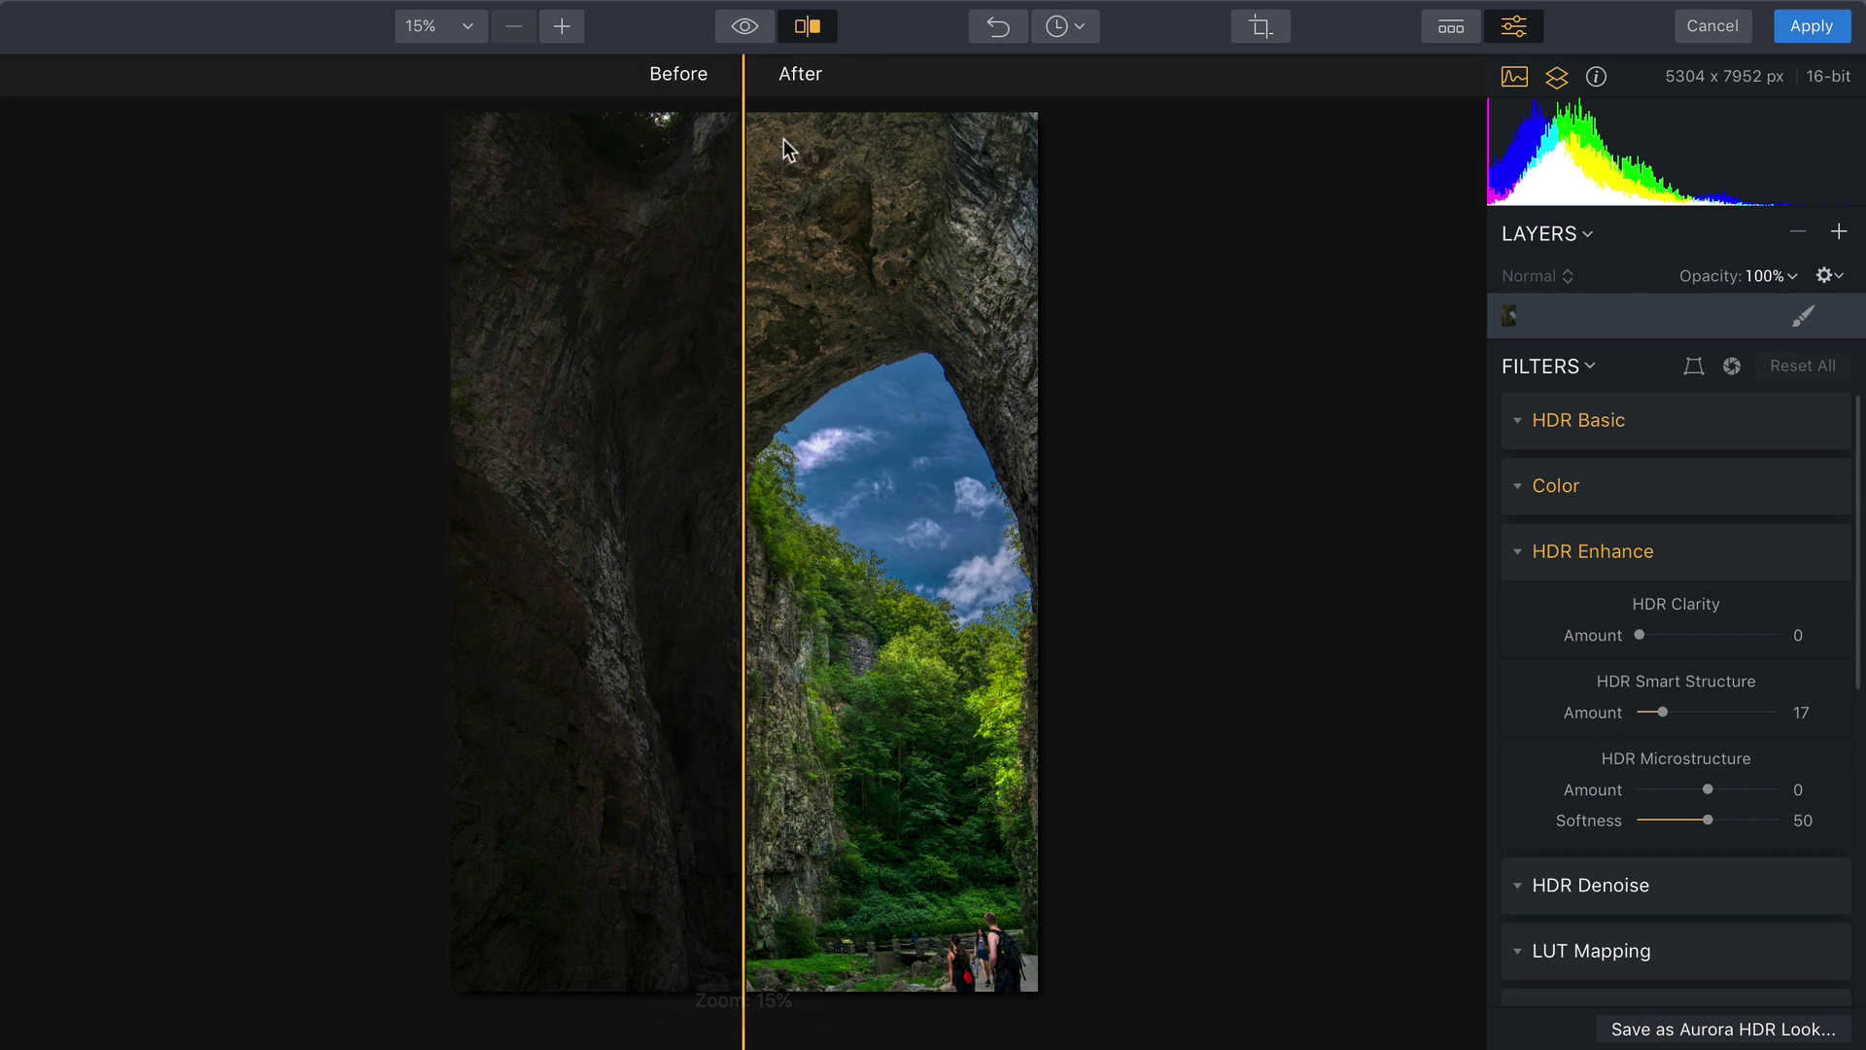
drag(741, 194, 595, 238)
drag(709, 251, 474, 295)
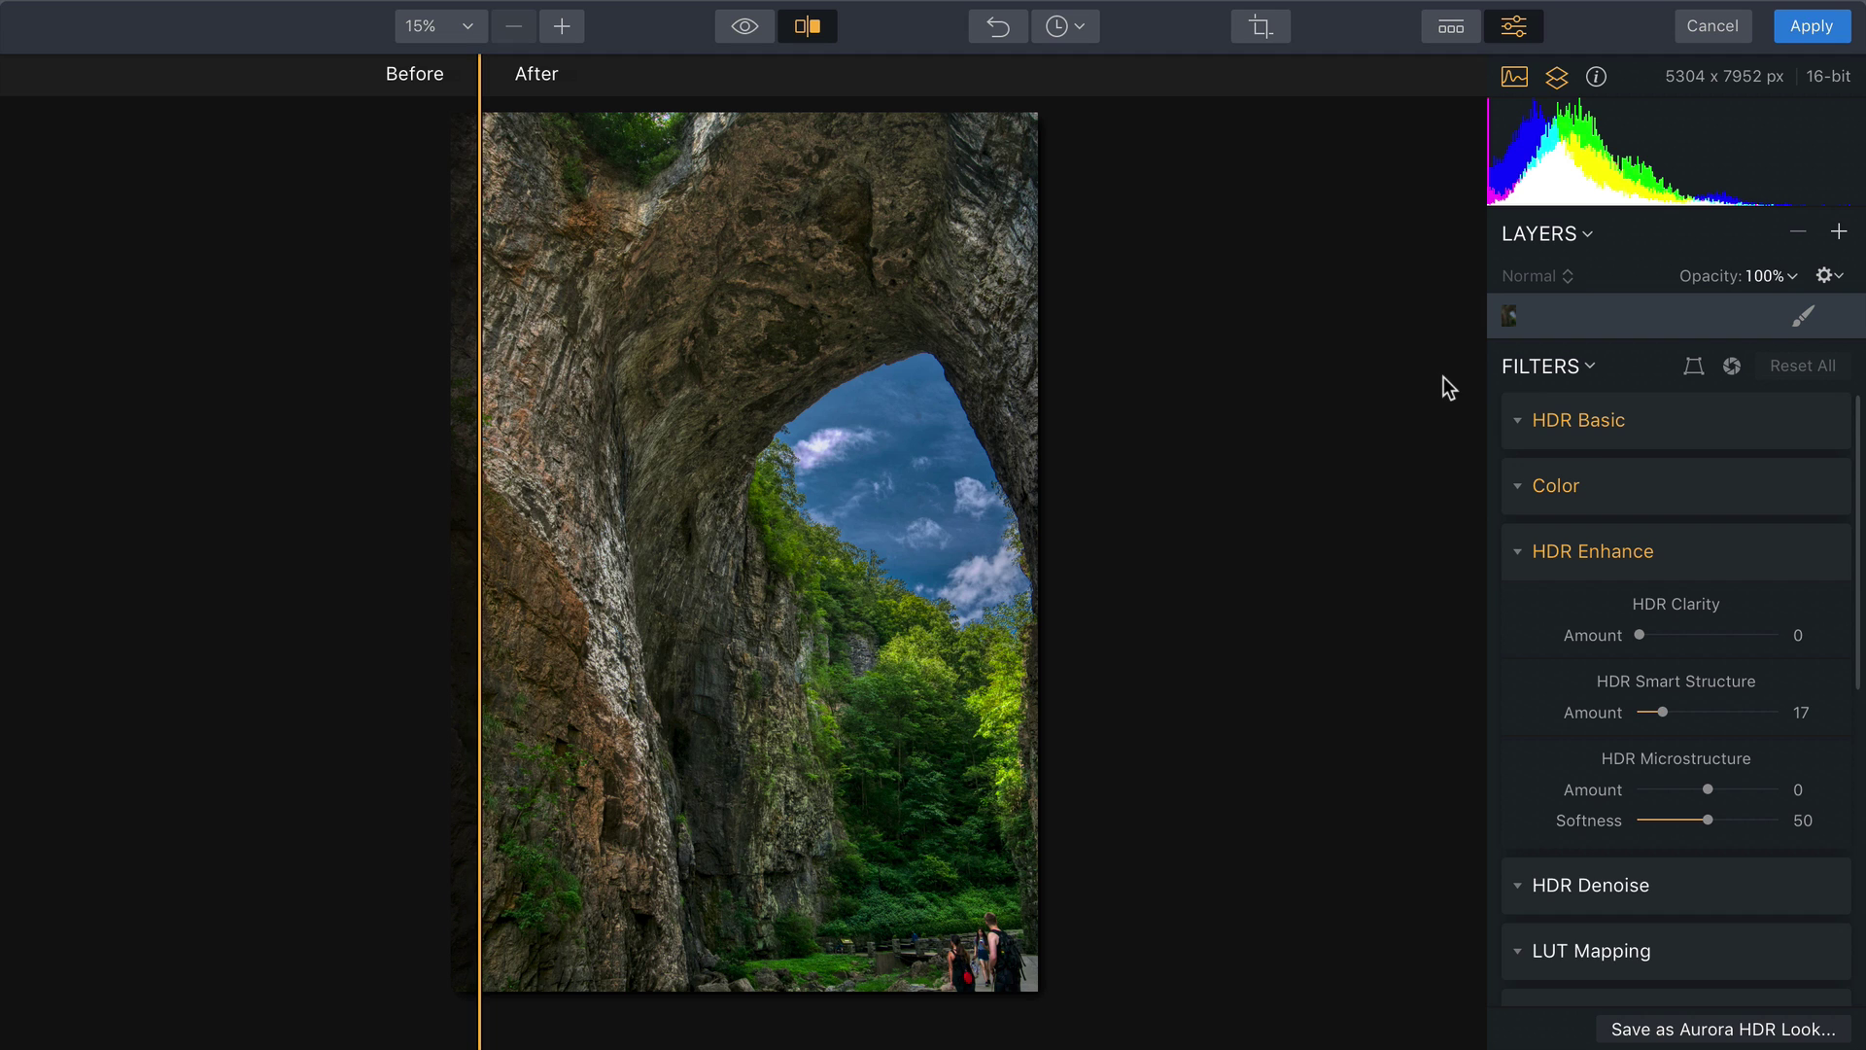
scroll(1570, 452, down, 5)
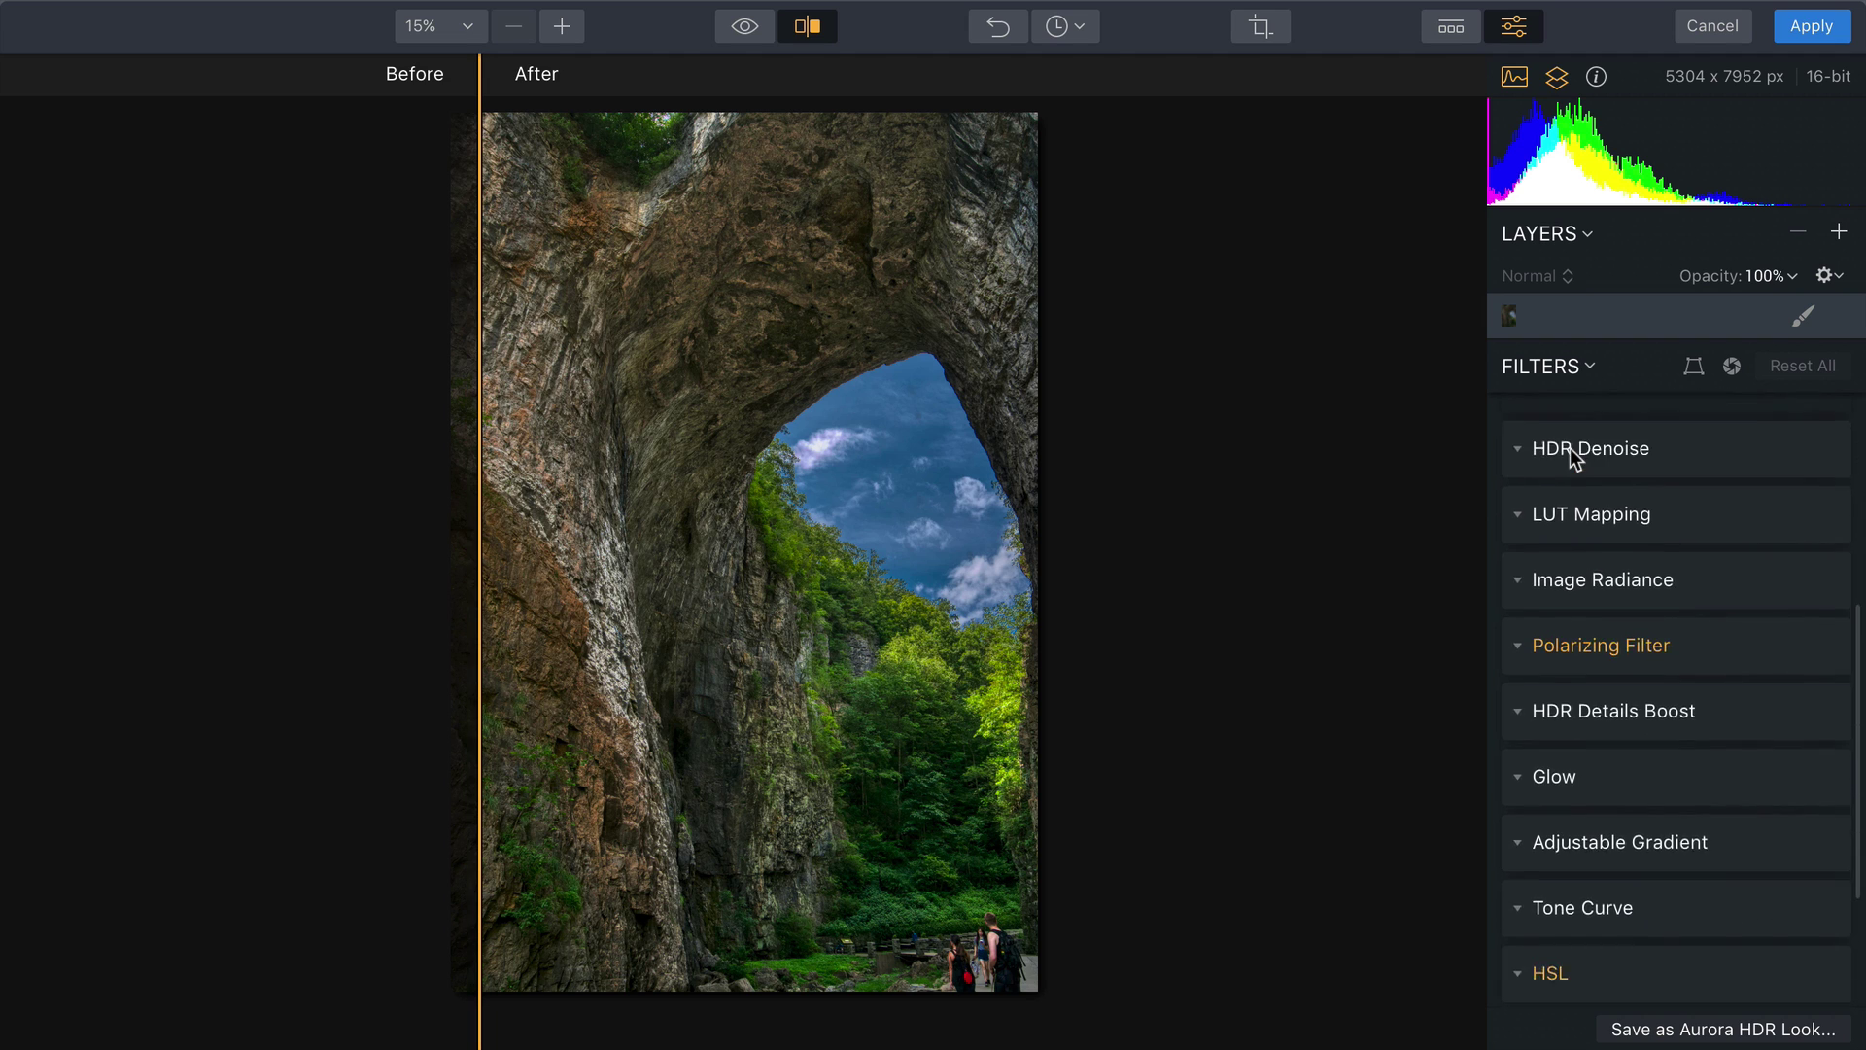
scroll(1571, 447, down, 3)
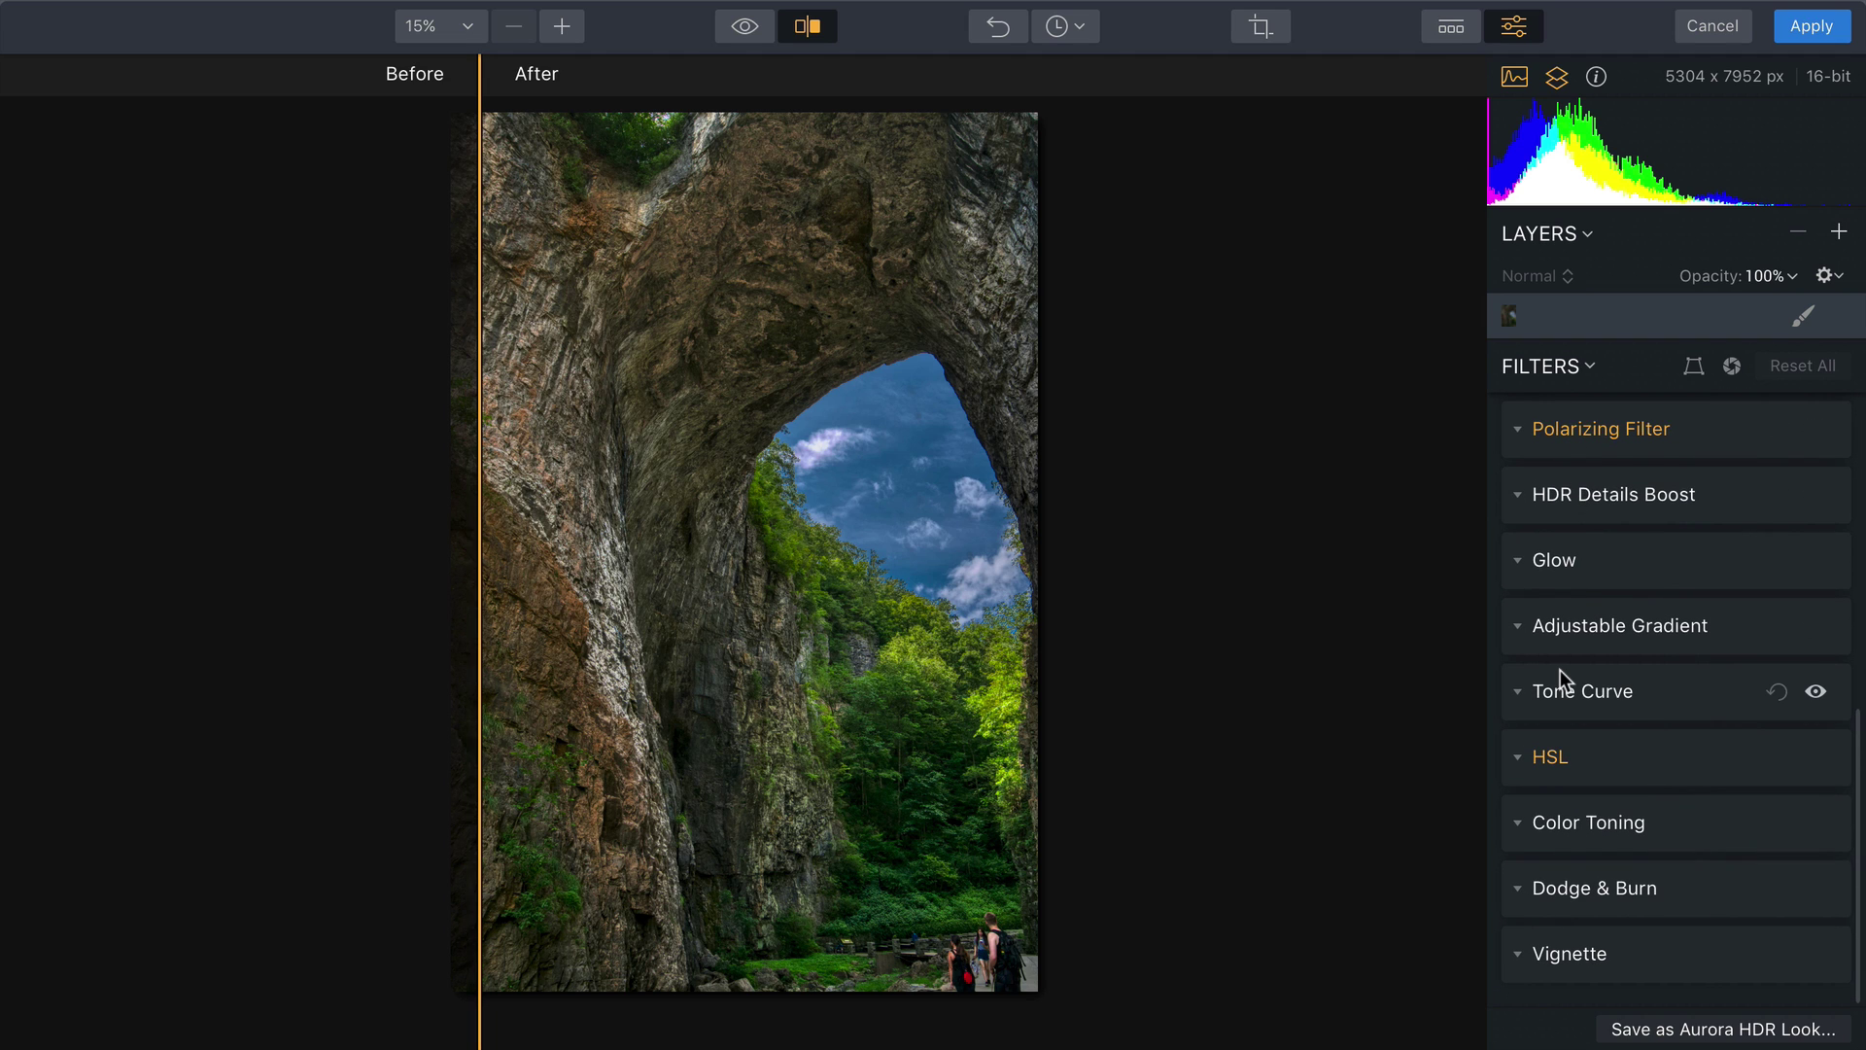
- Place an Adjustable Gradient at the arch opening, darkening and warming the top half
click(1519, 632)
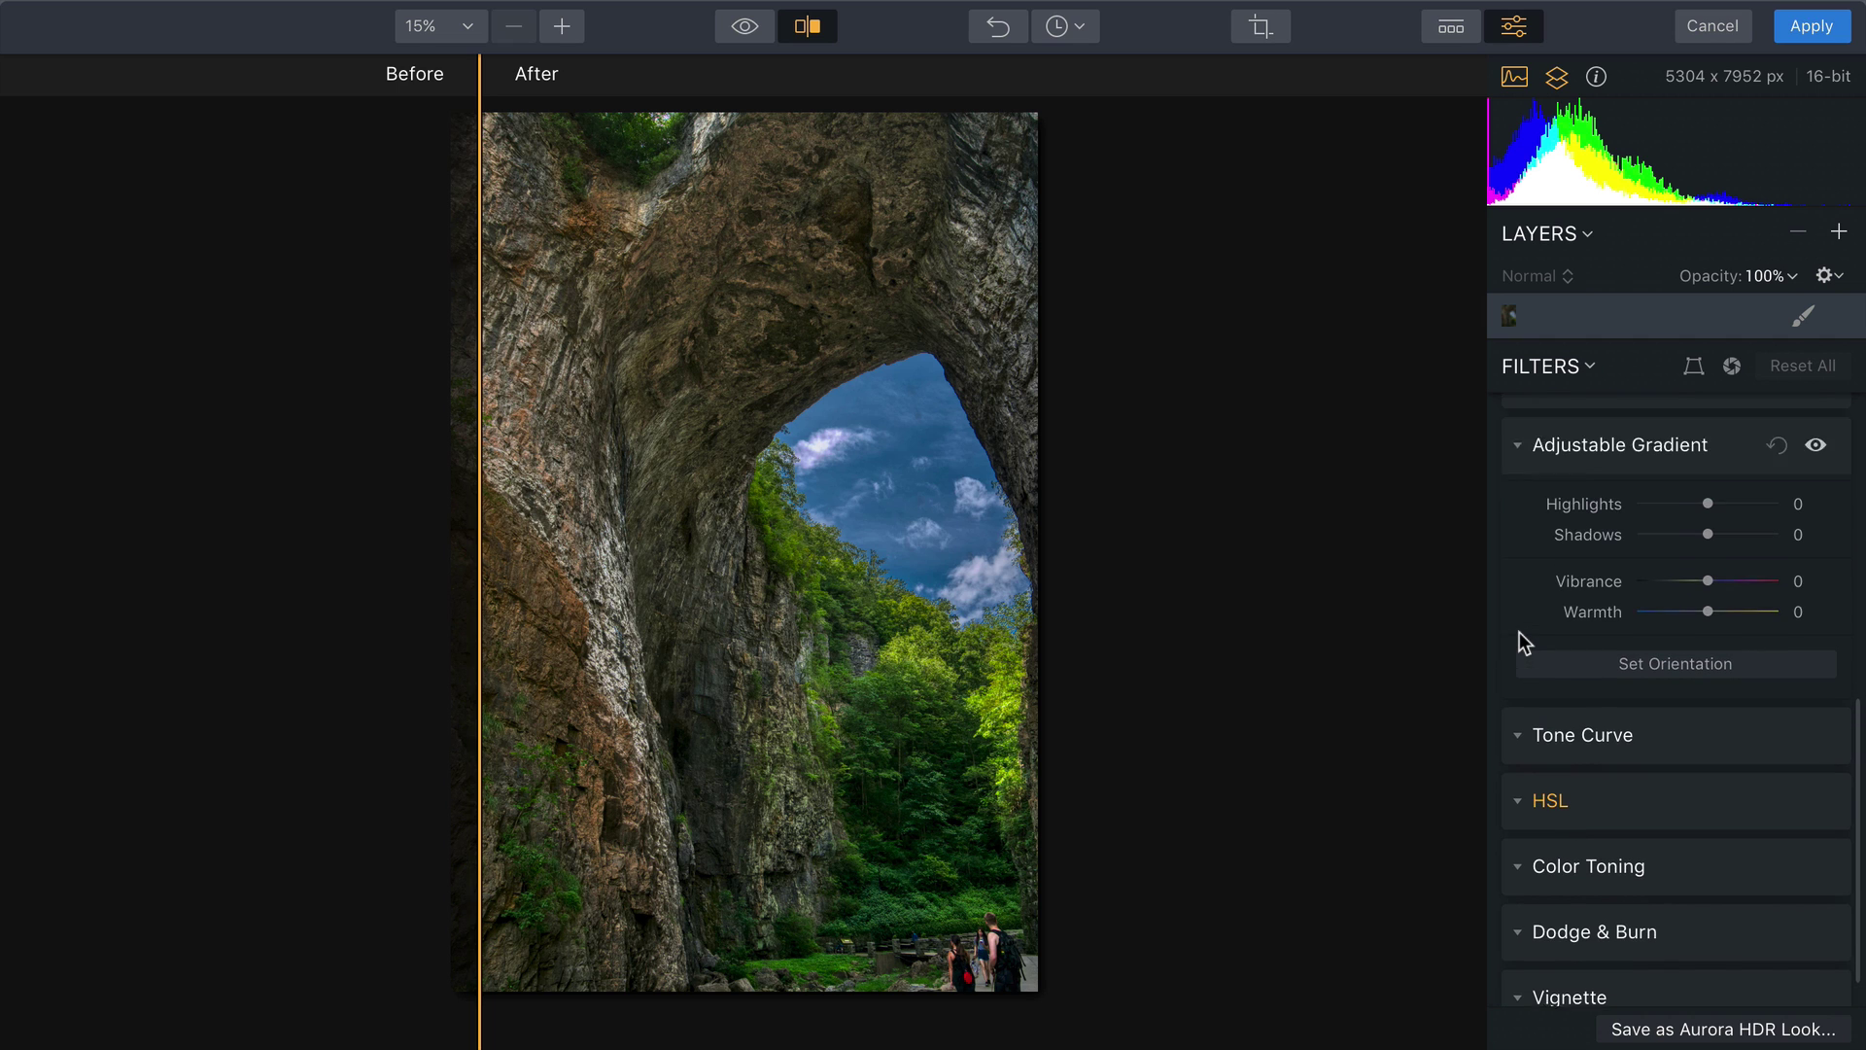
click(1641, 684)
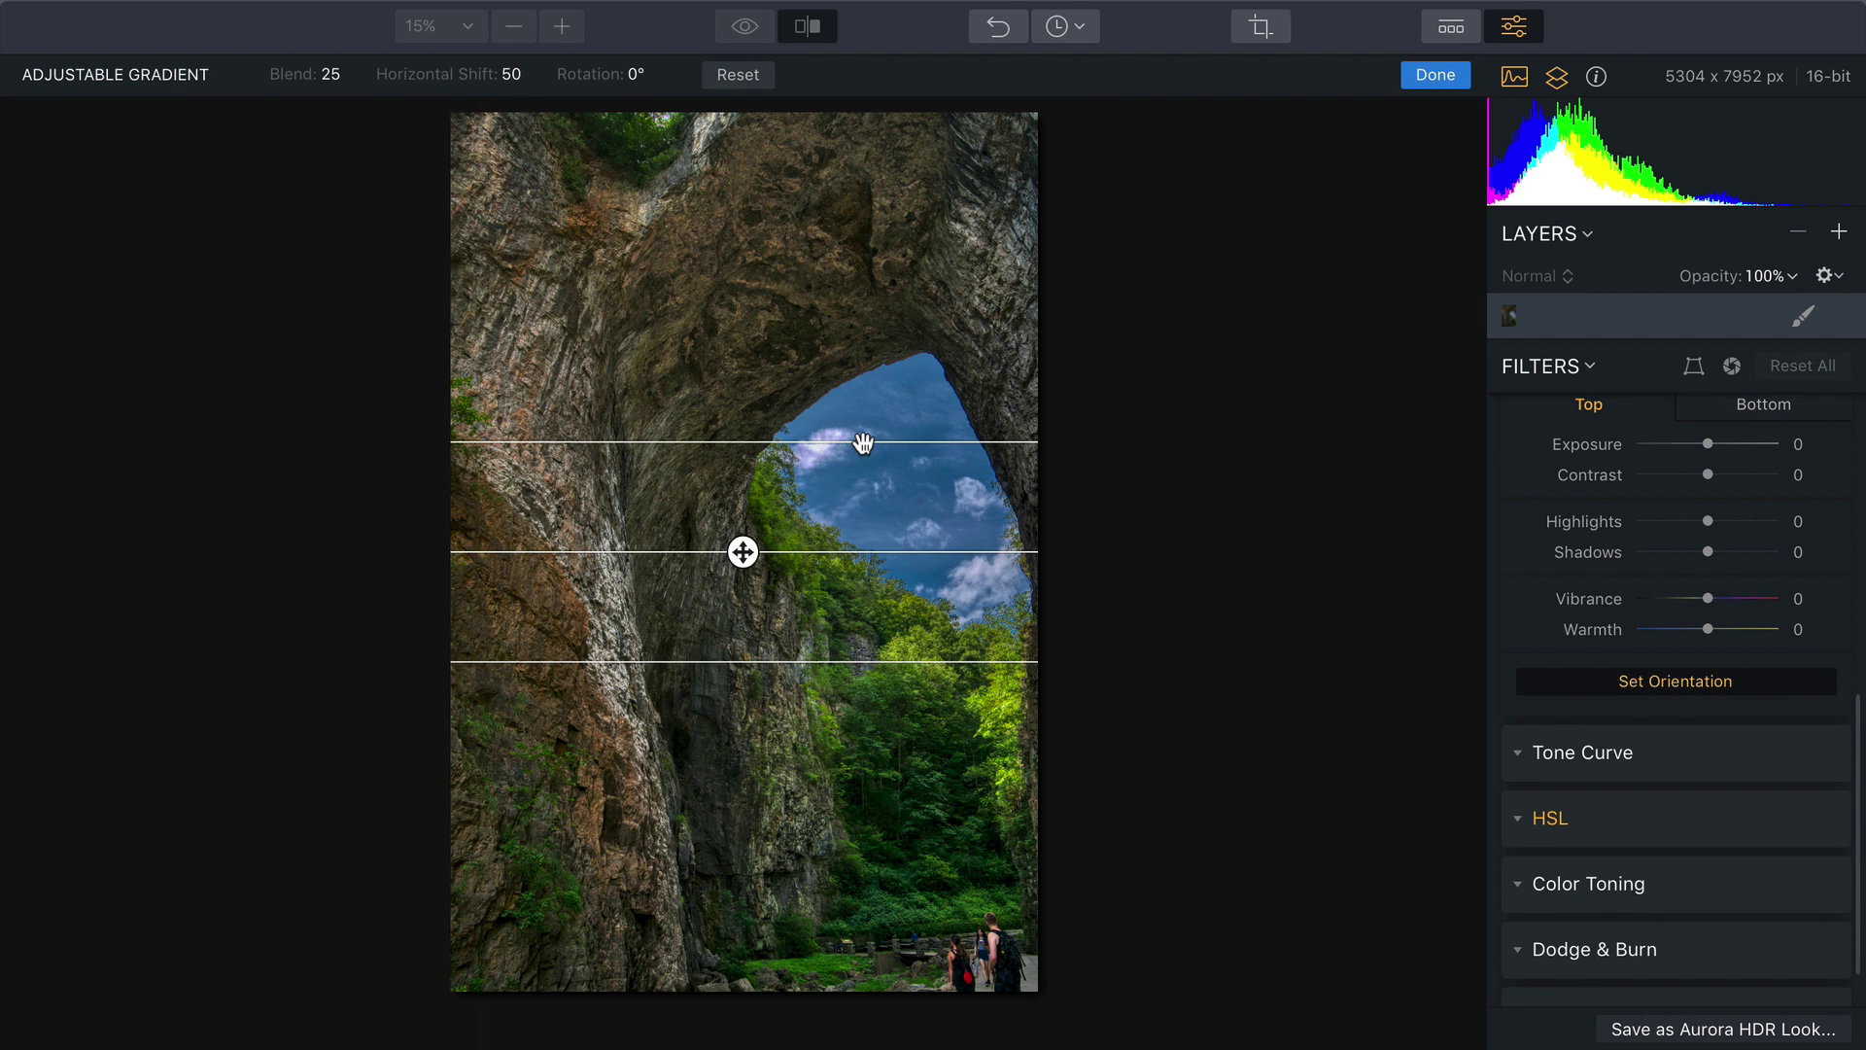
drag(858, 425, 862, 161)
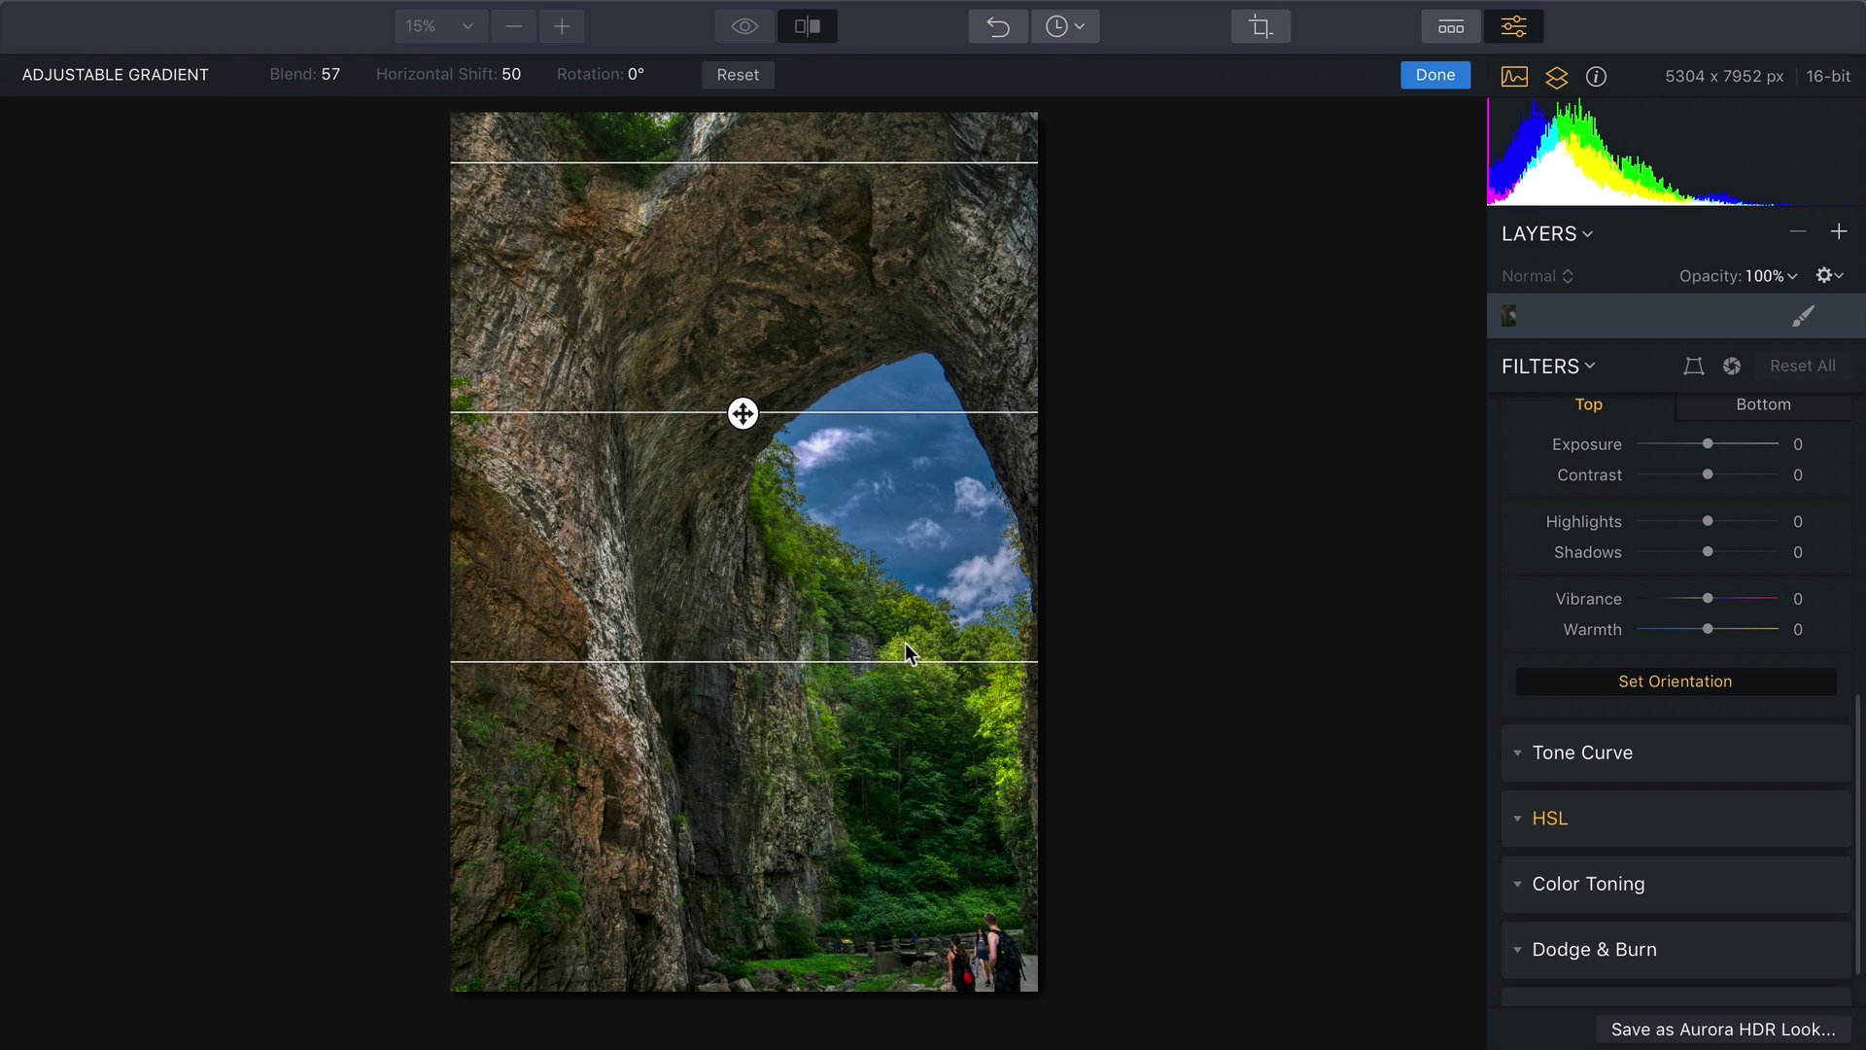
drag(904, 667, 902, 777)
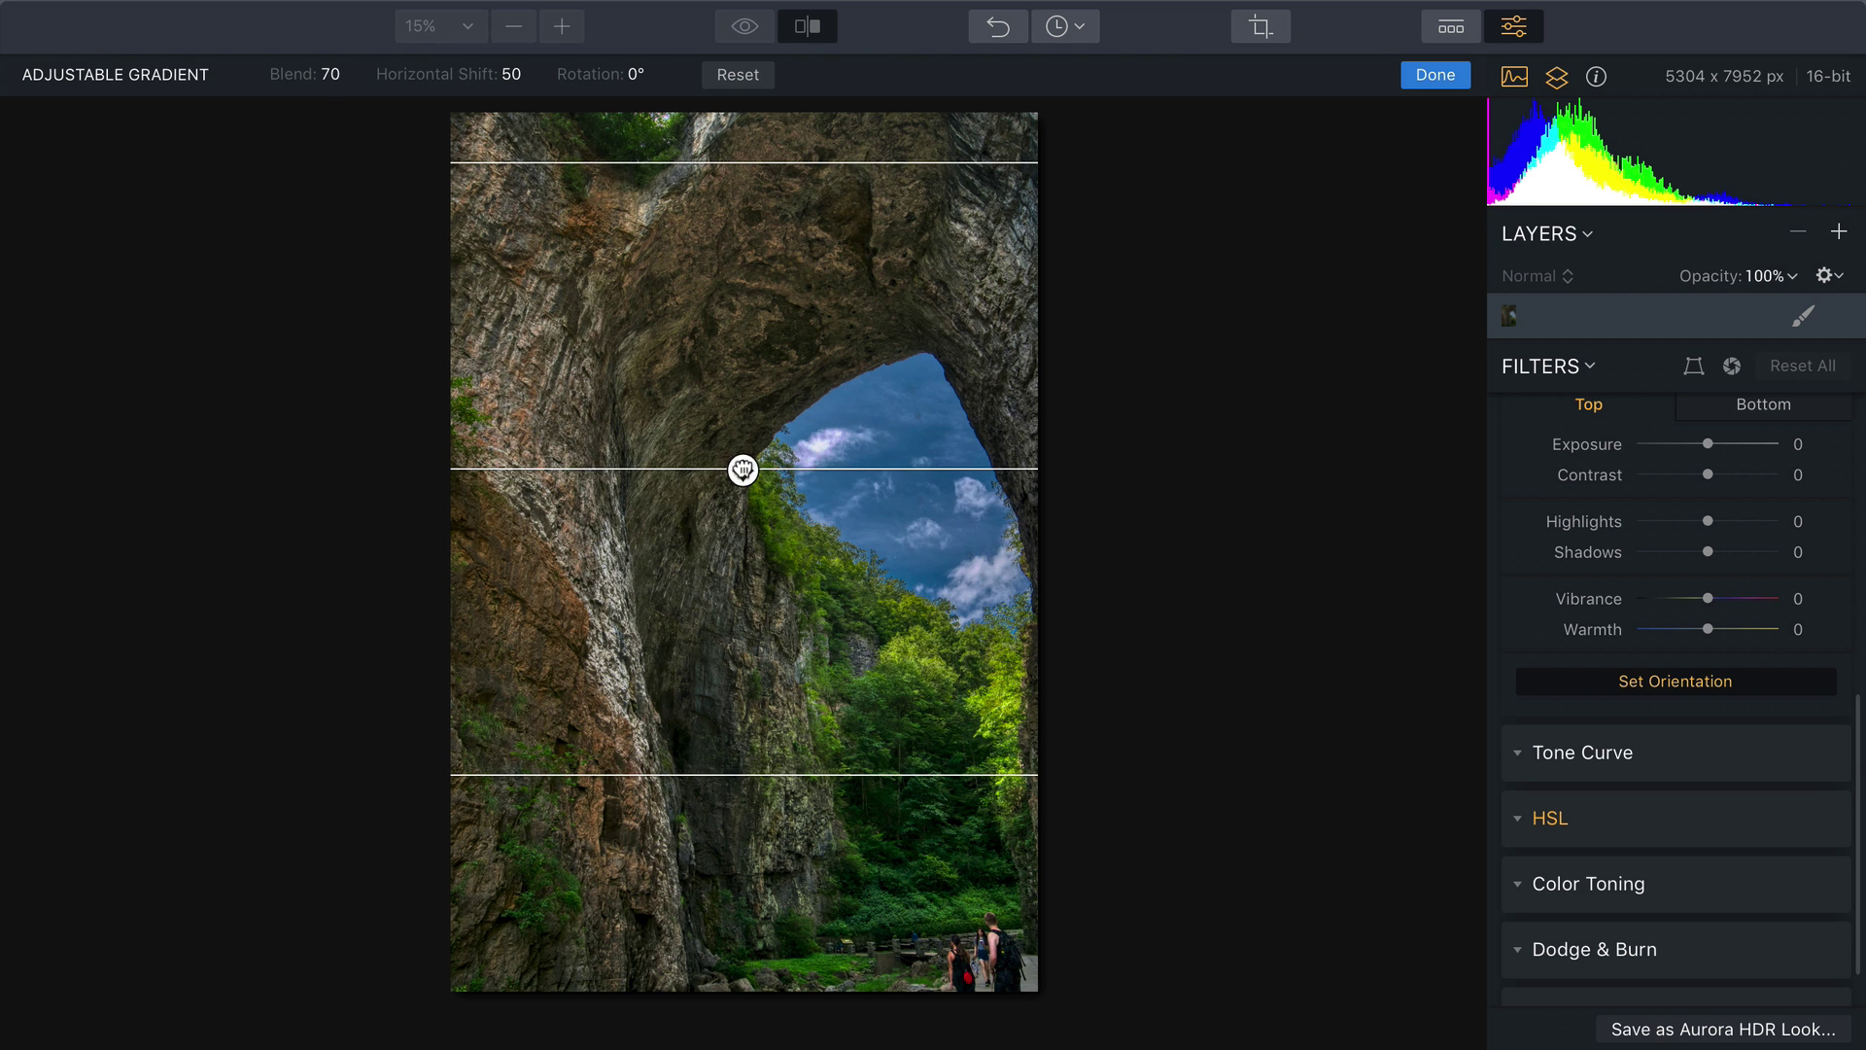
drag(742, 471, 745, 370)
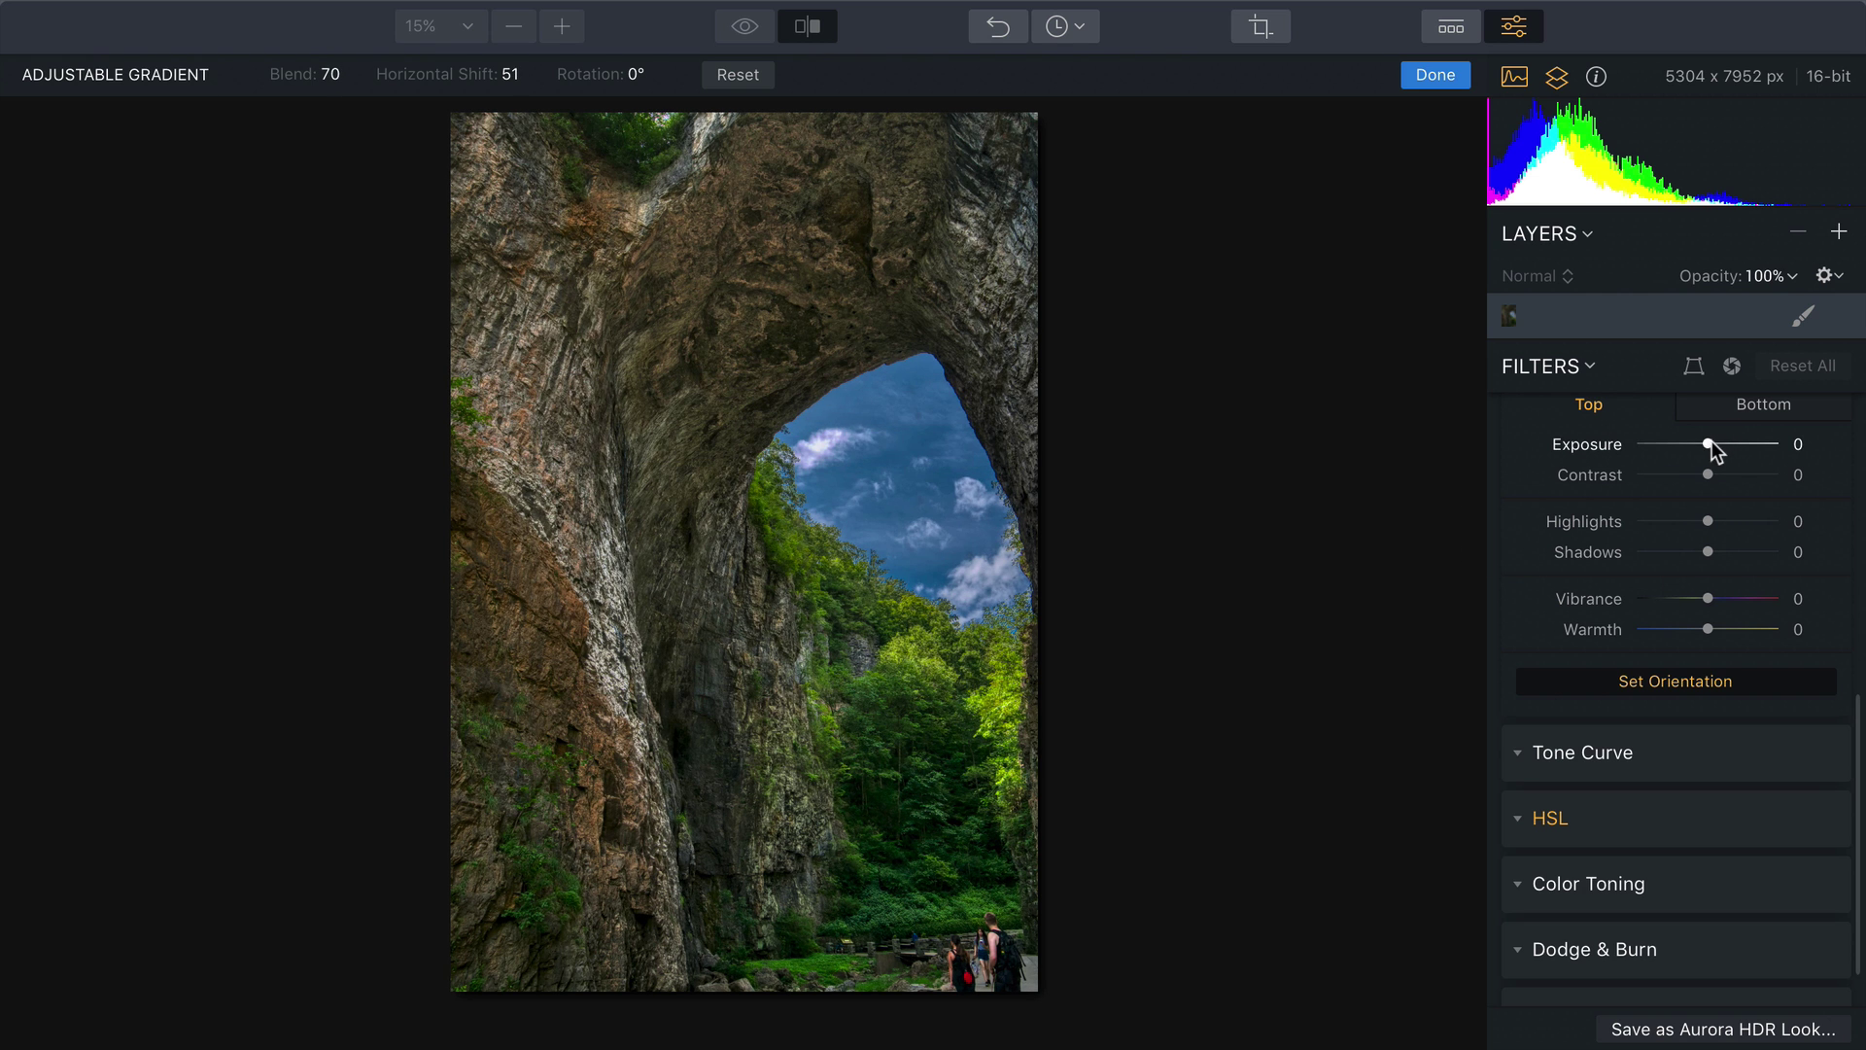
drag(1708, 442, 1705, 489)
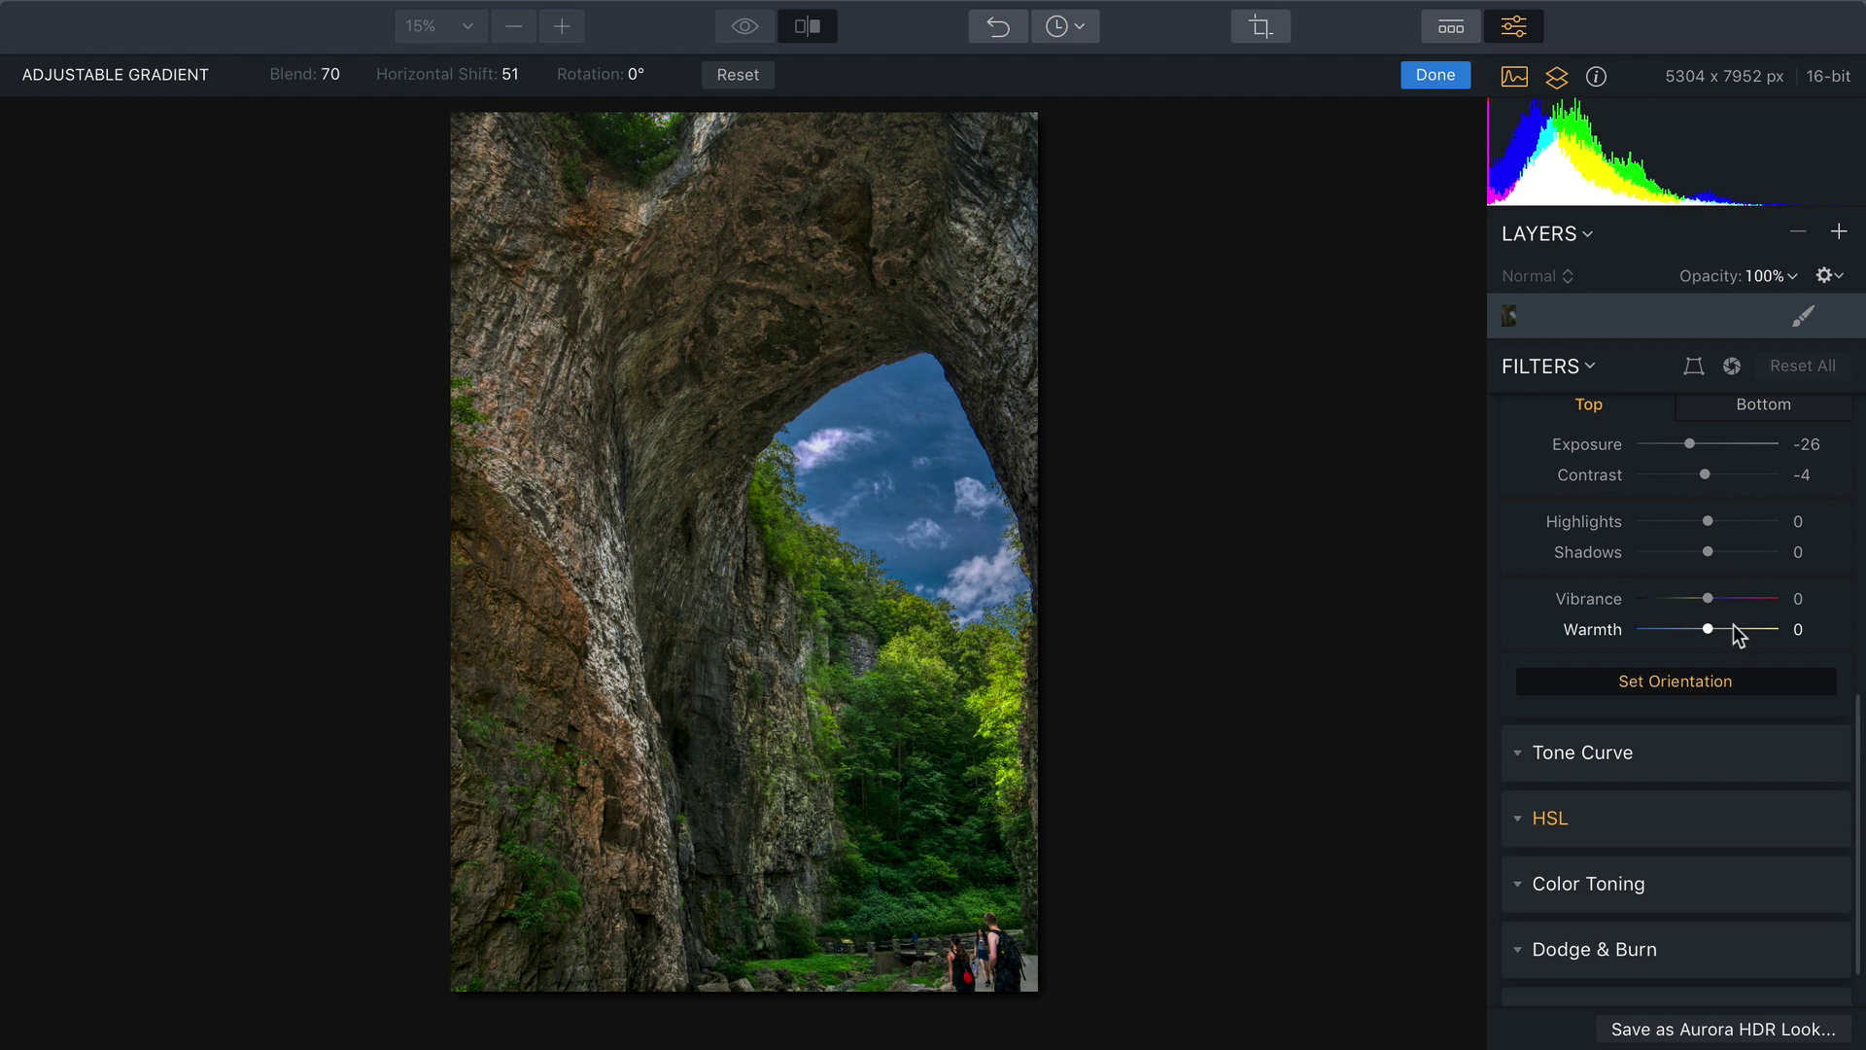
click(1735, 629)
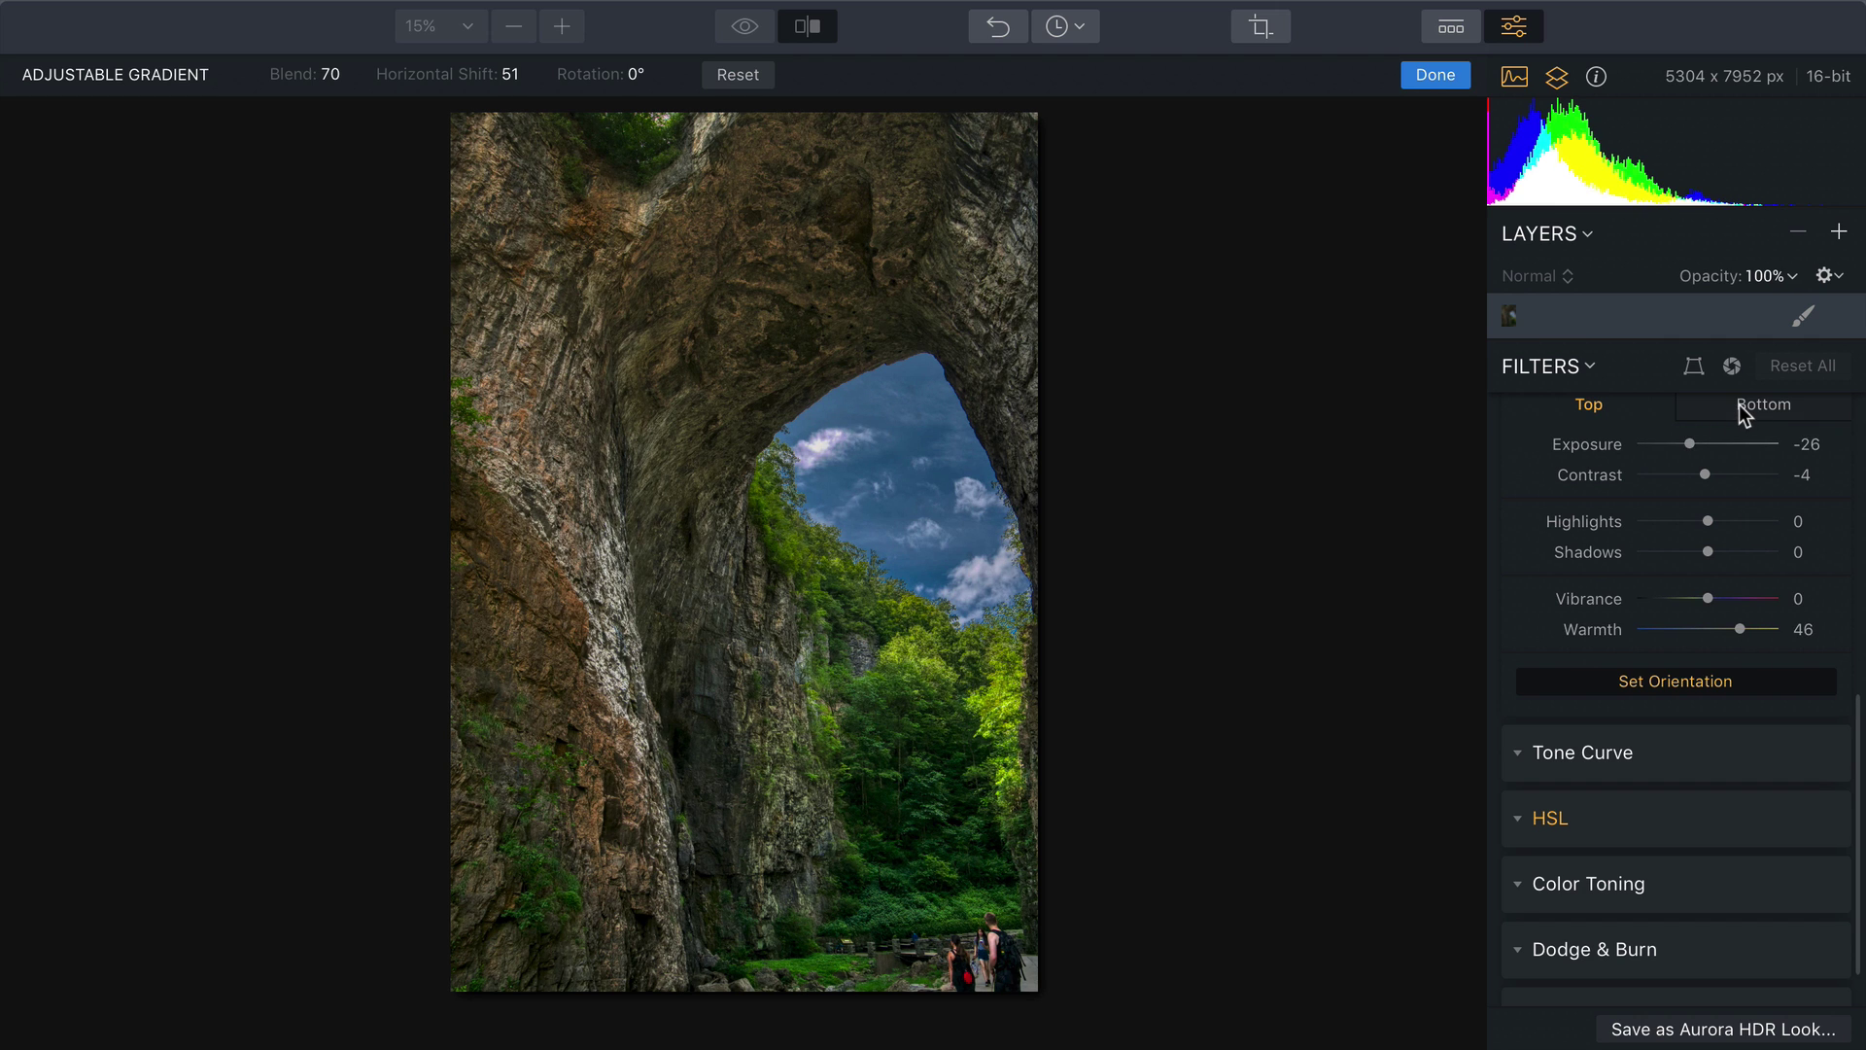
- Give the gradient's bottom half Exposure 20, Contrast 6 and Warmth -20
click(1744, 406)
click(1725, 445)
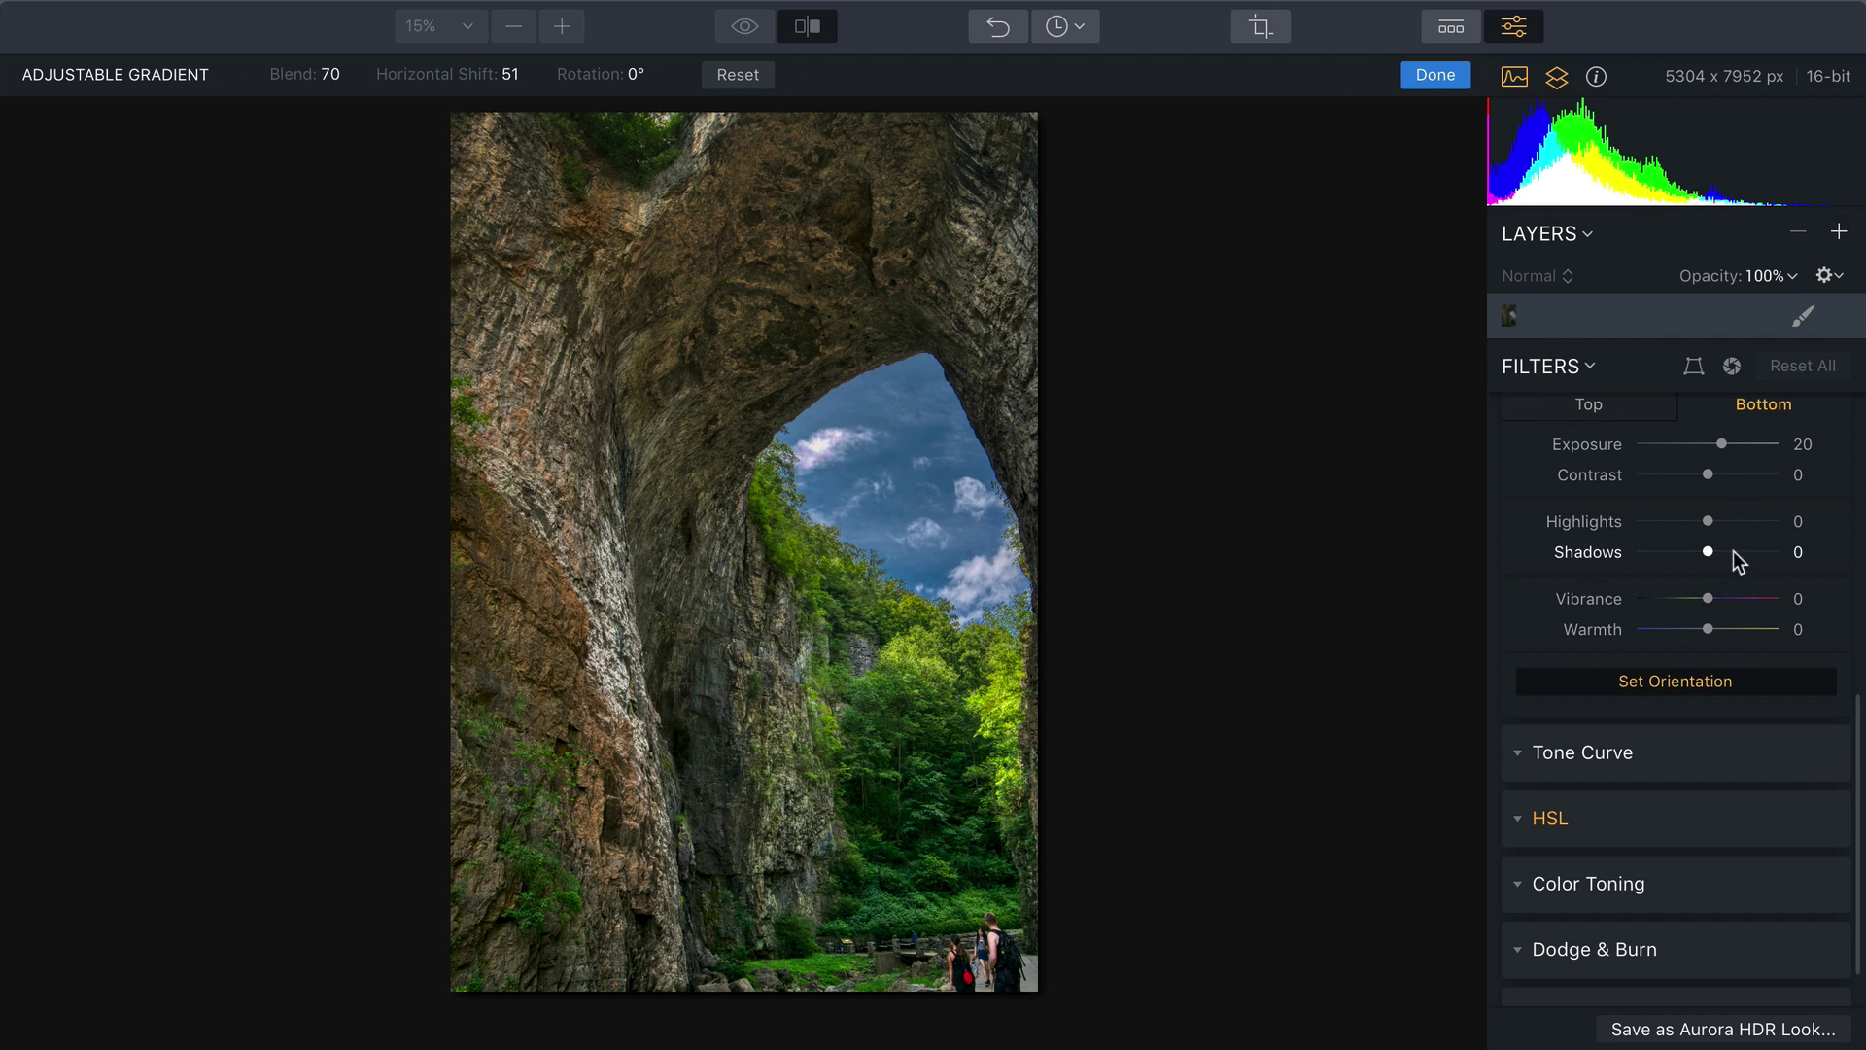
click(1722, 475)
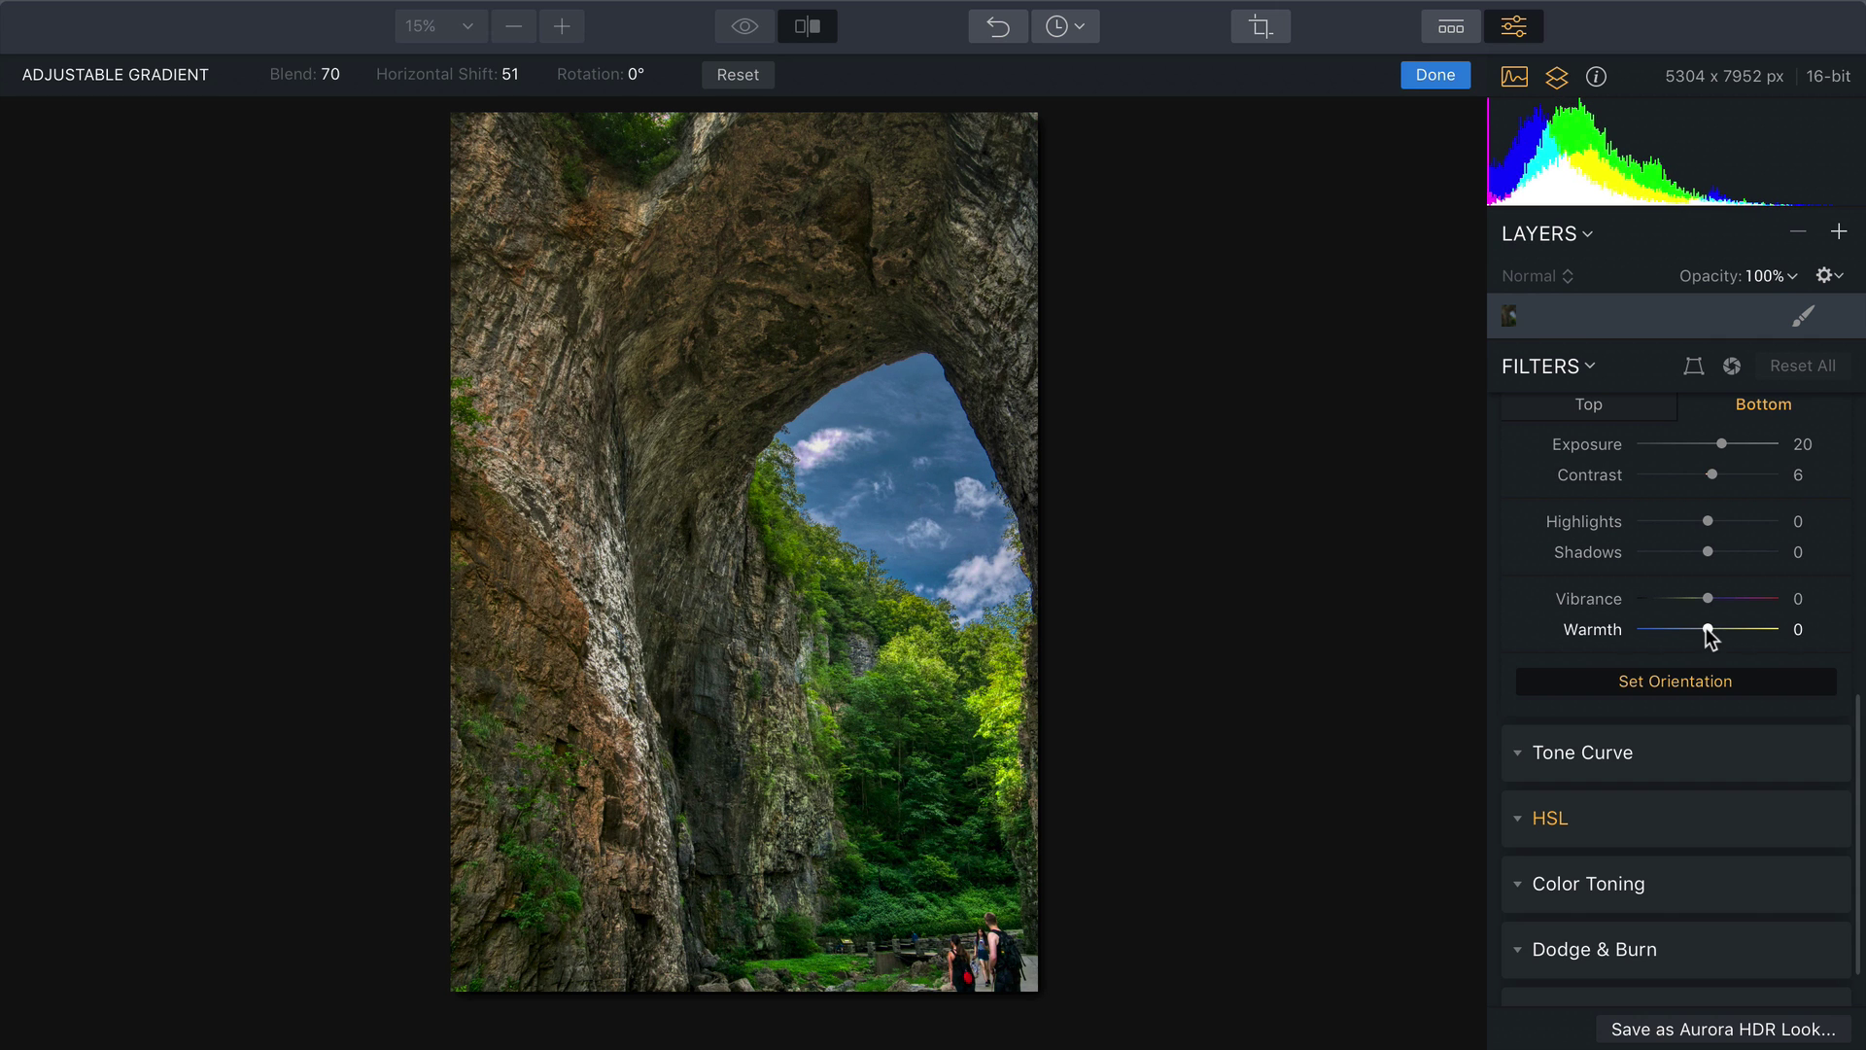
drag(1707, 630, 1692, 638)
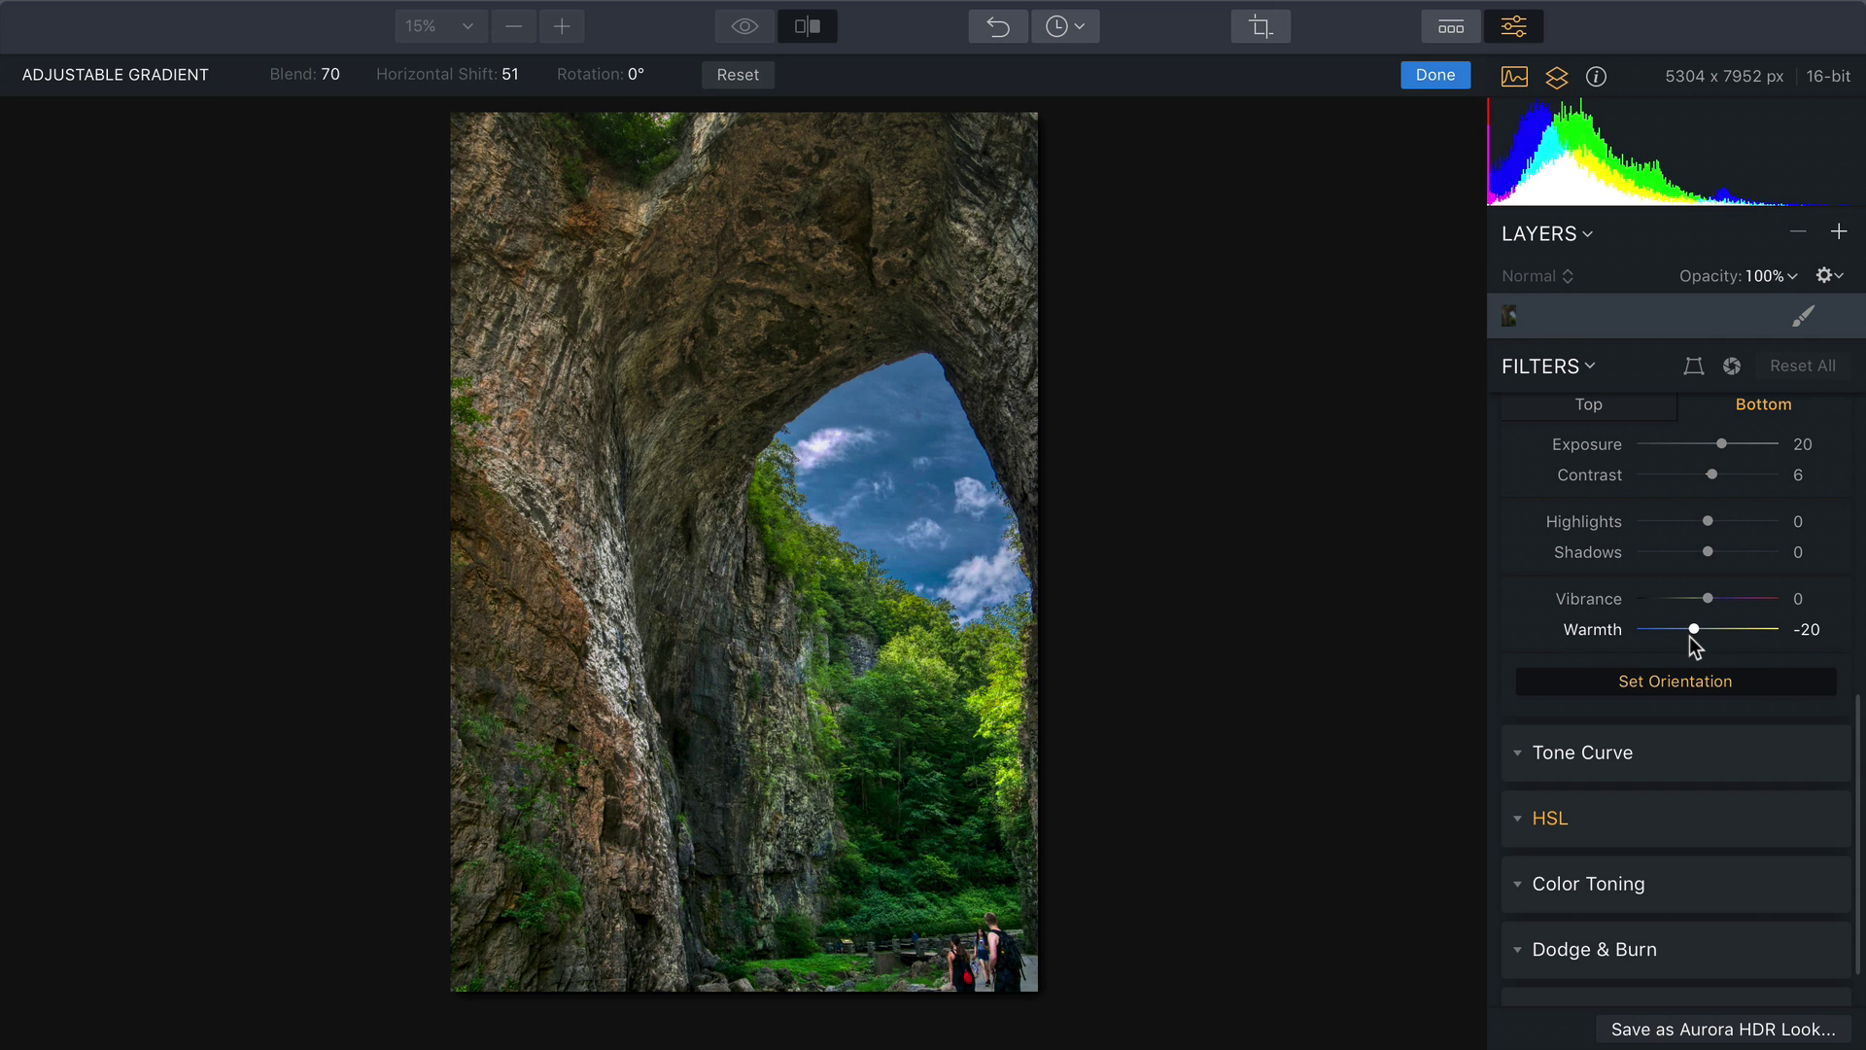
- Toggle the Adjustable Gradient off and on to compare the photo with and without it
scroll(1851, 481, up, 2)
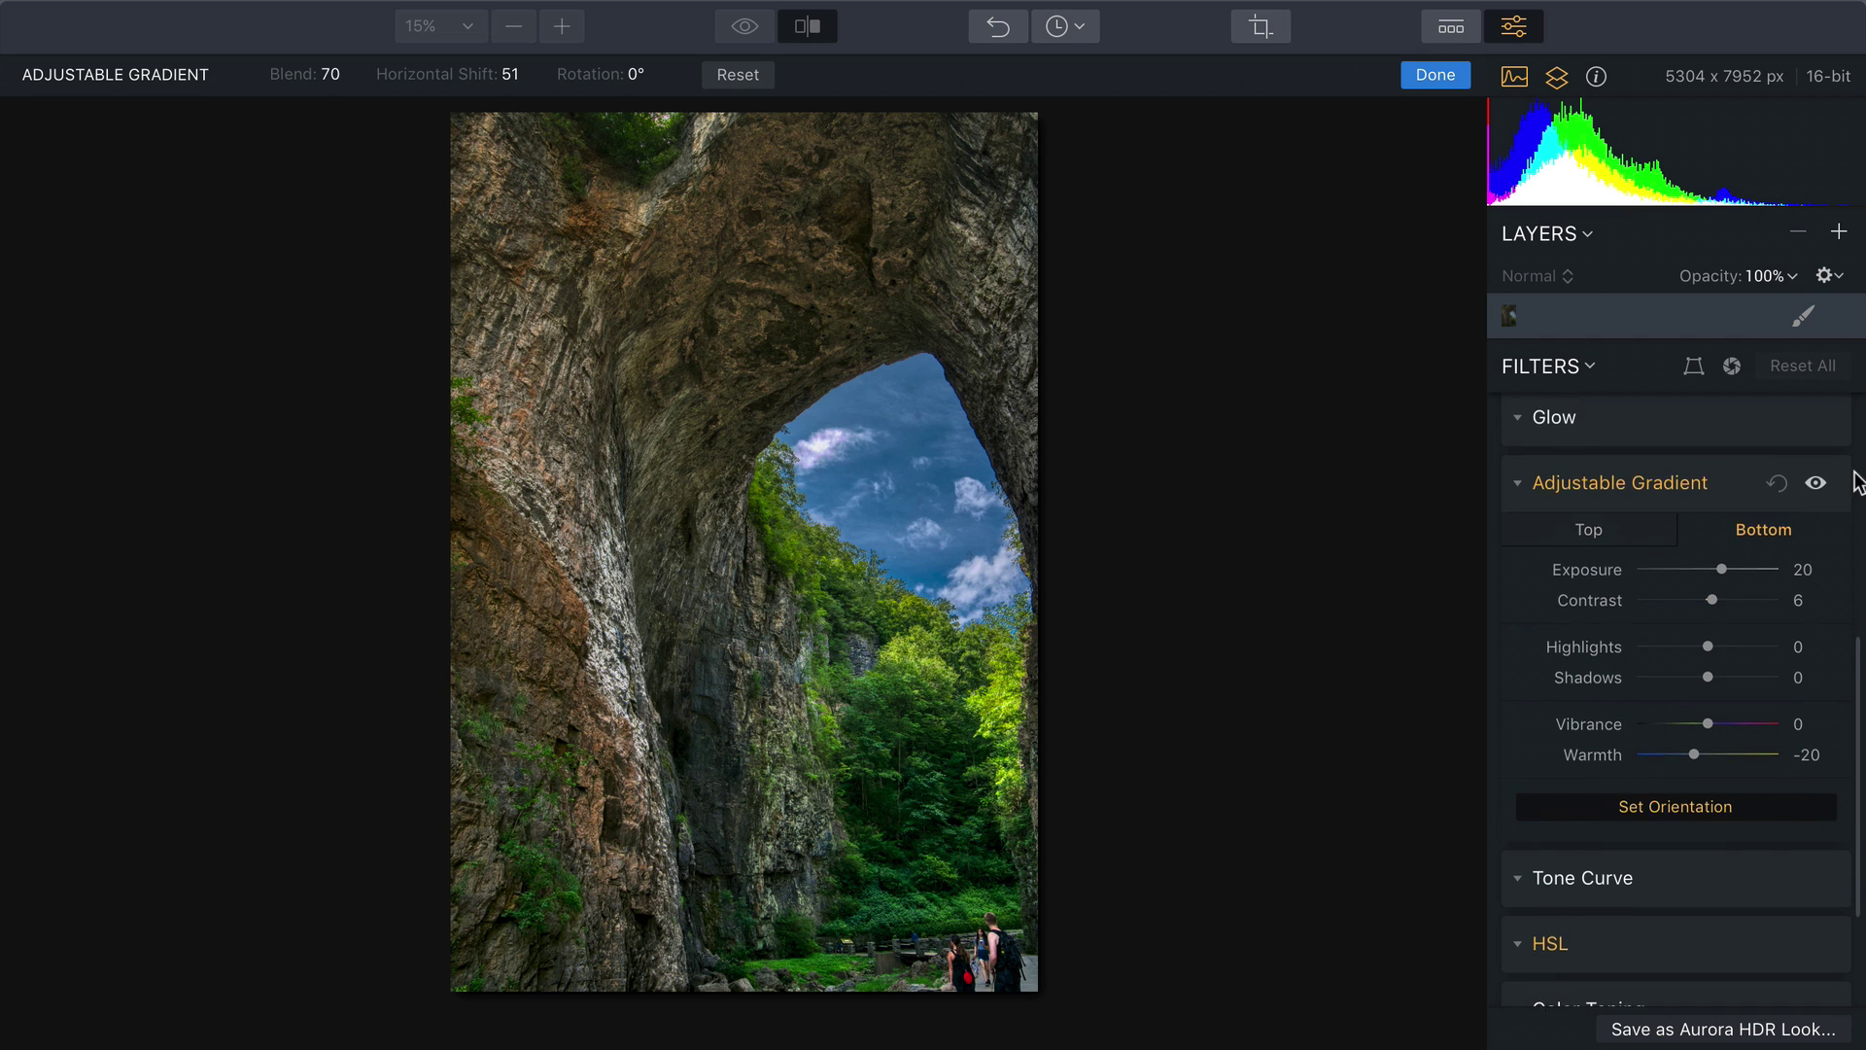
click(1818, 485)
click(1818, 486)
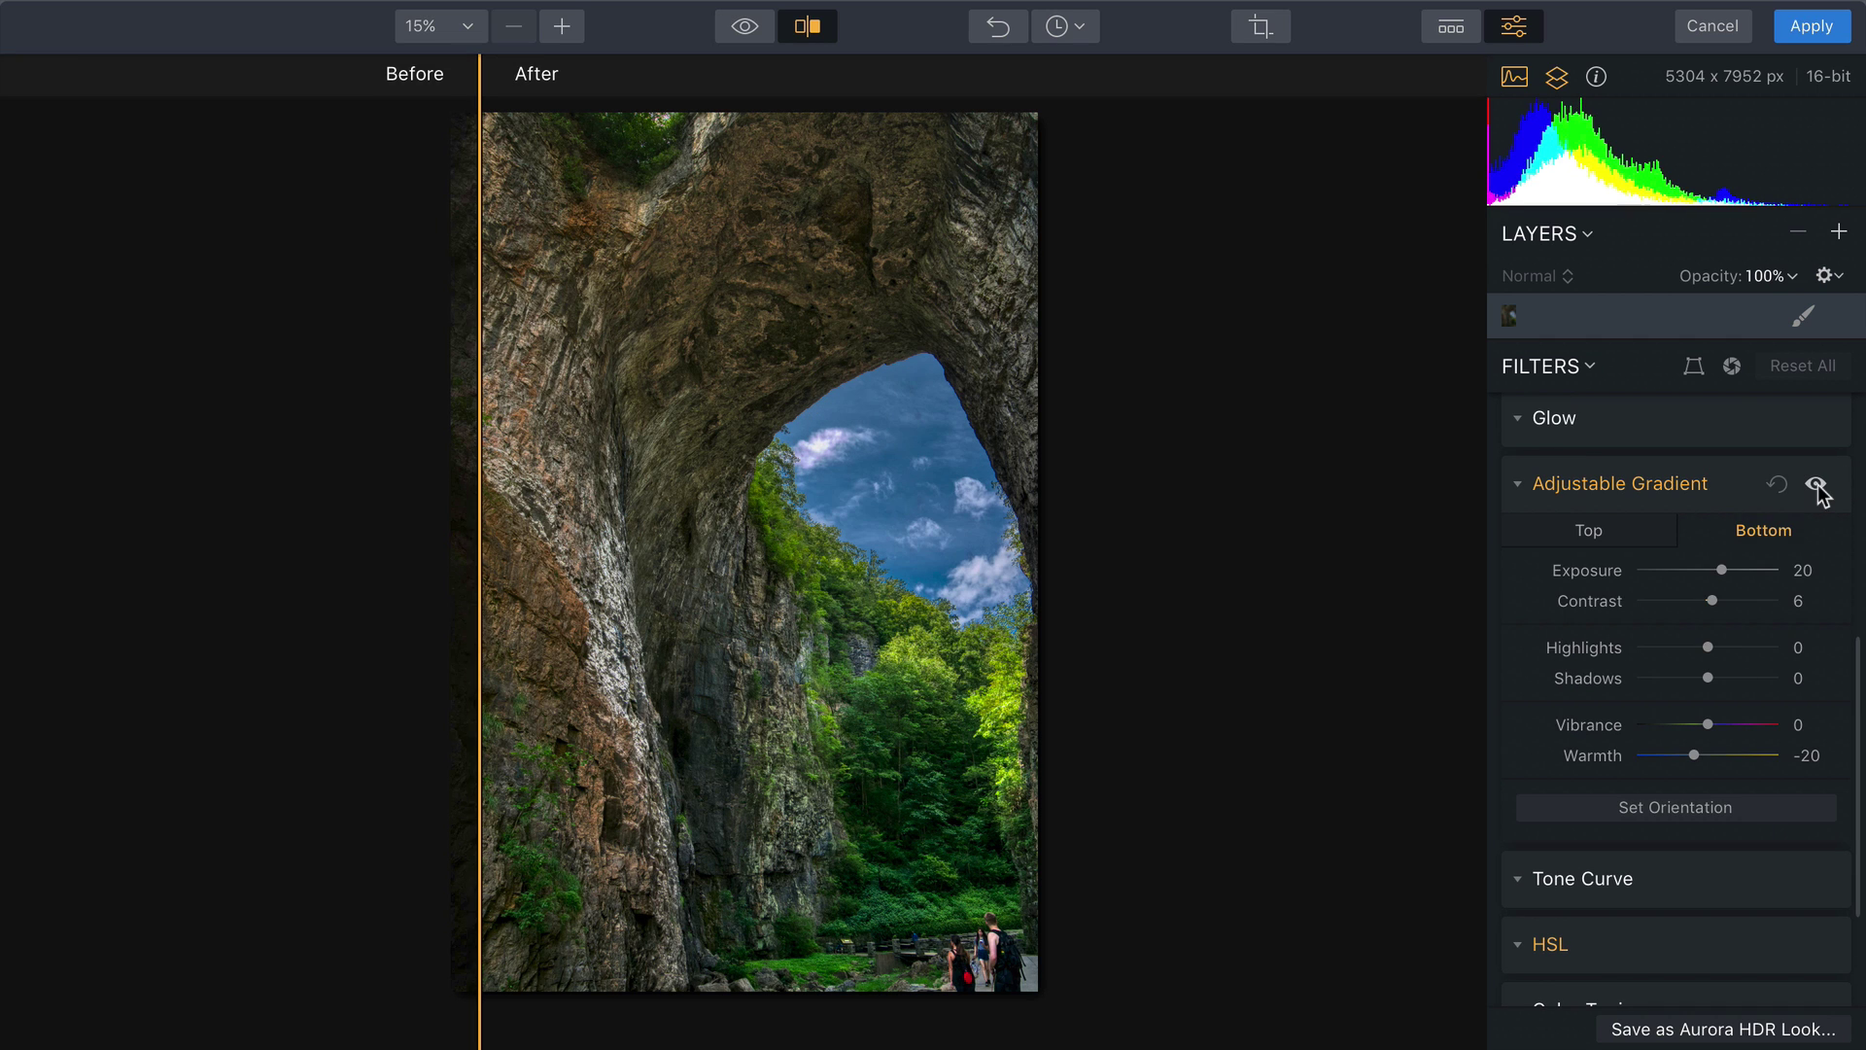
click(1818, 485)
click(1817, 485)
scroll(1808, 604, down, 3)
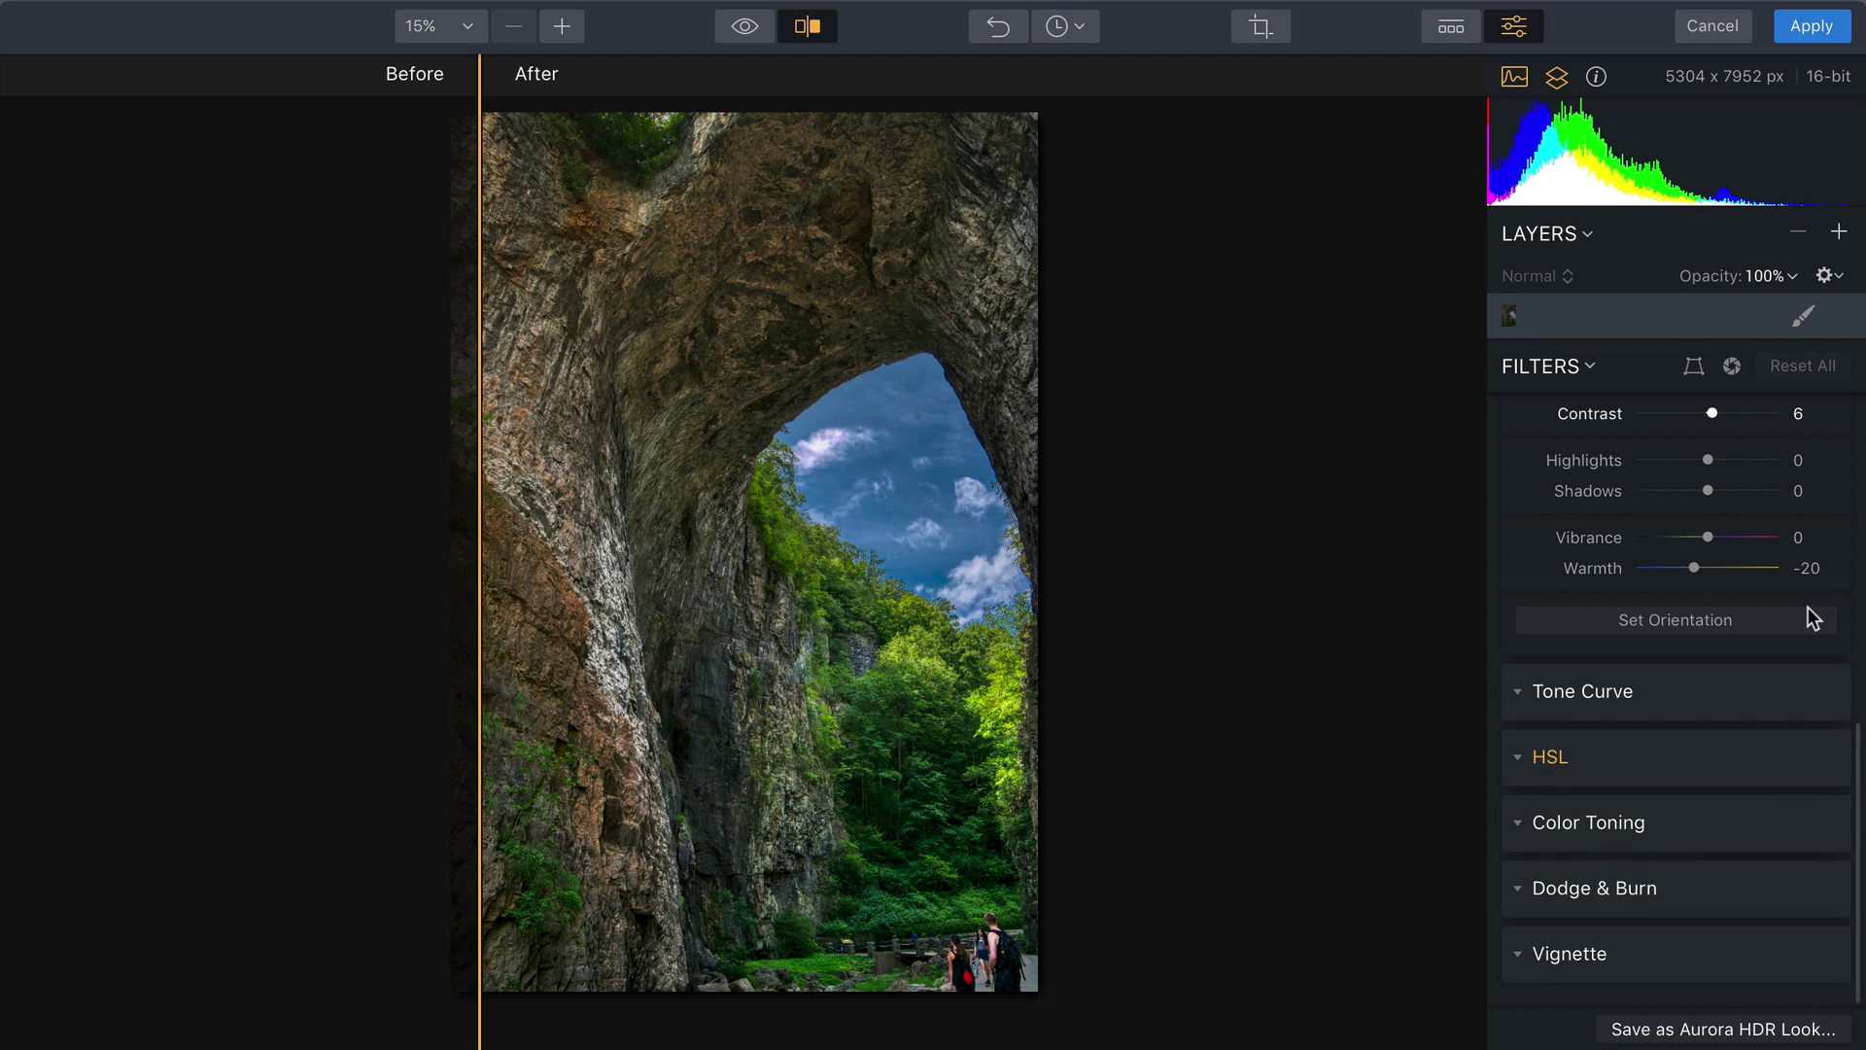
- Place the vignette centre on the photo with the before/after split turned off
click(1518, 955)
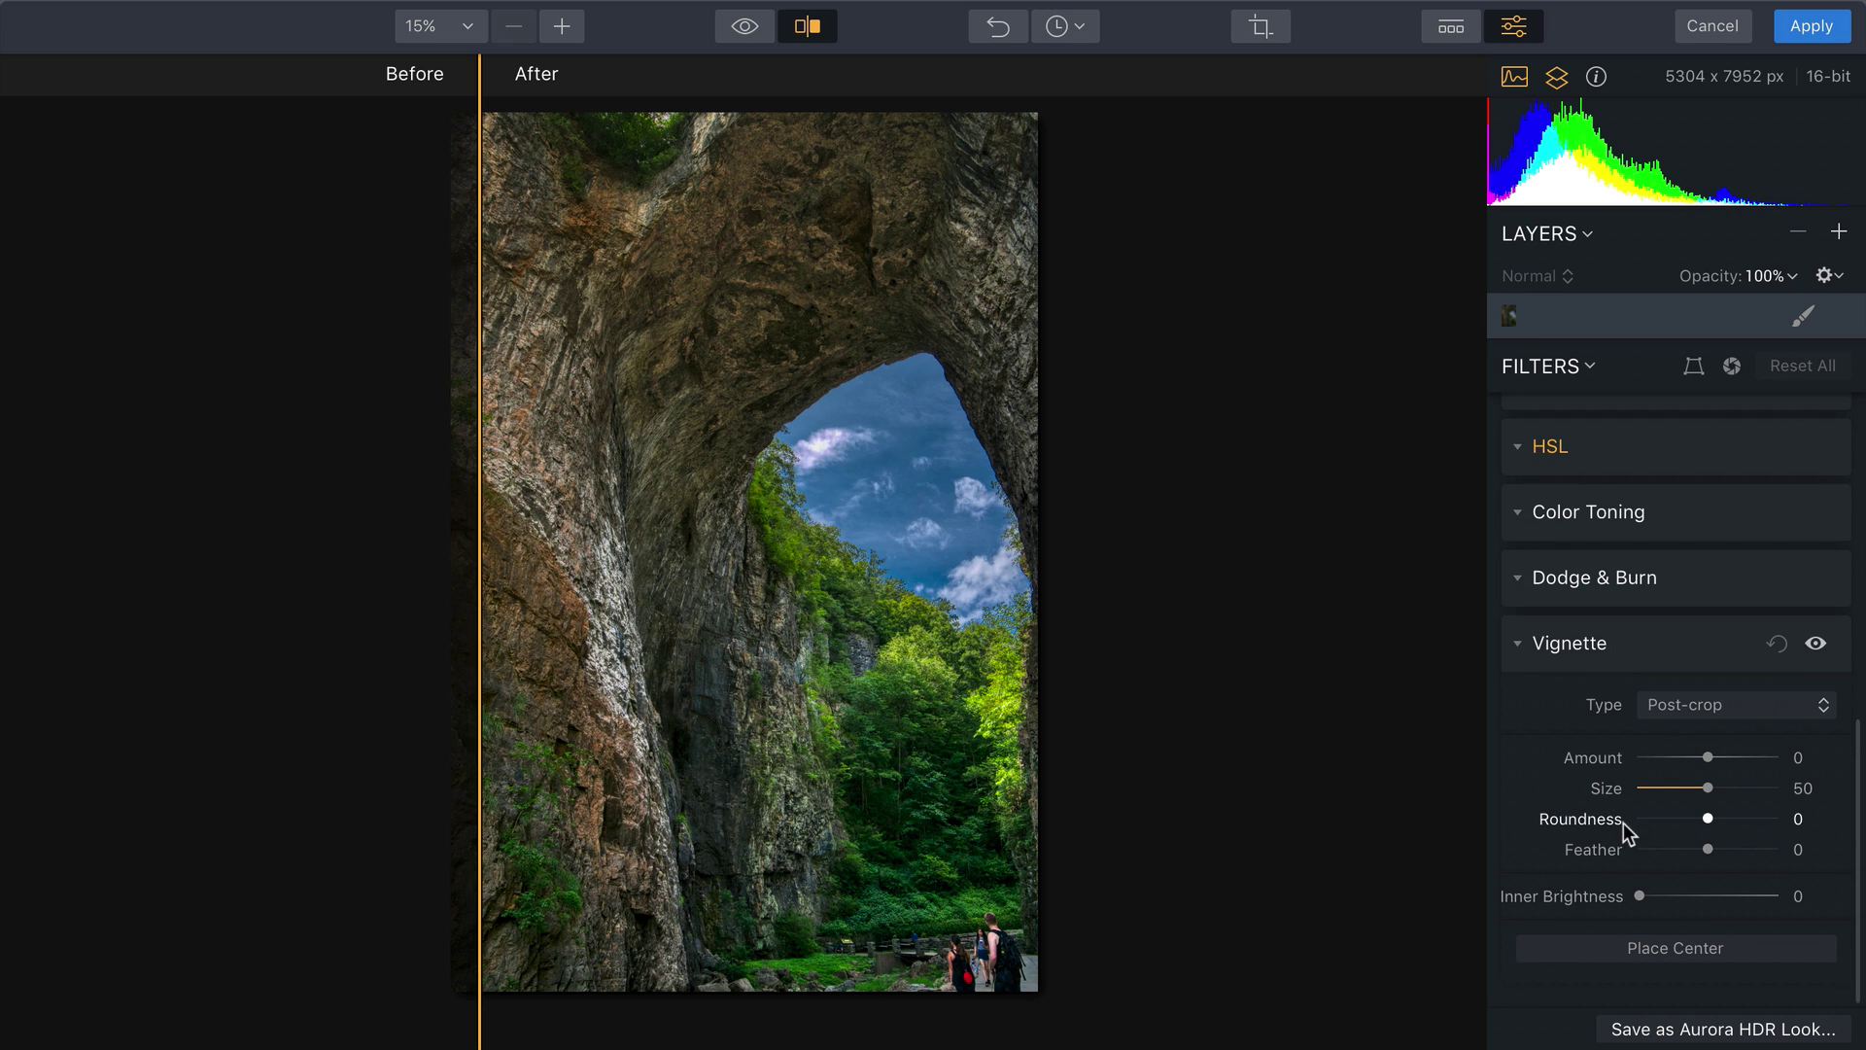
click(1691, 947)
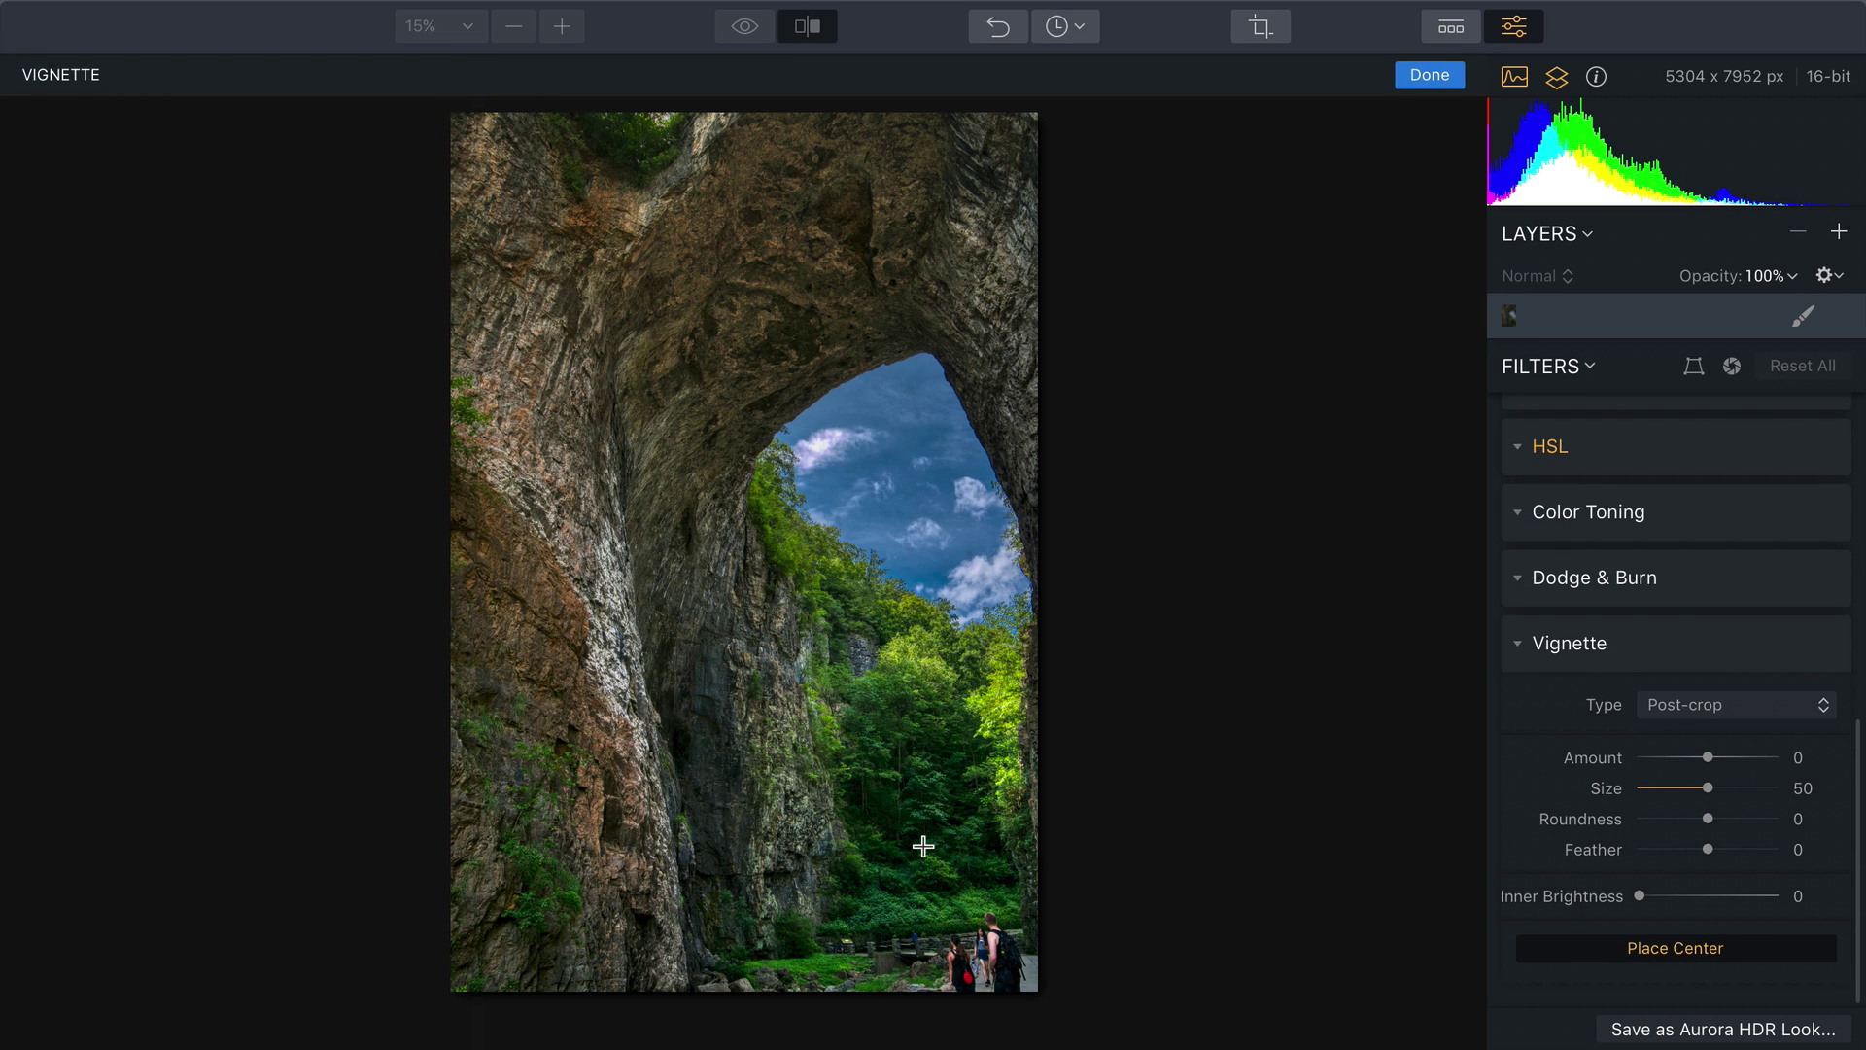
click(953, 883)
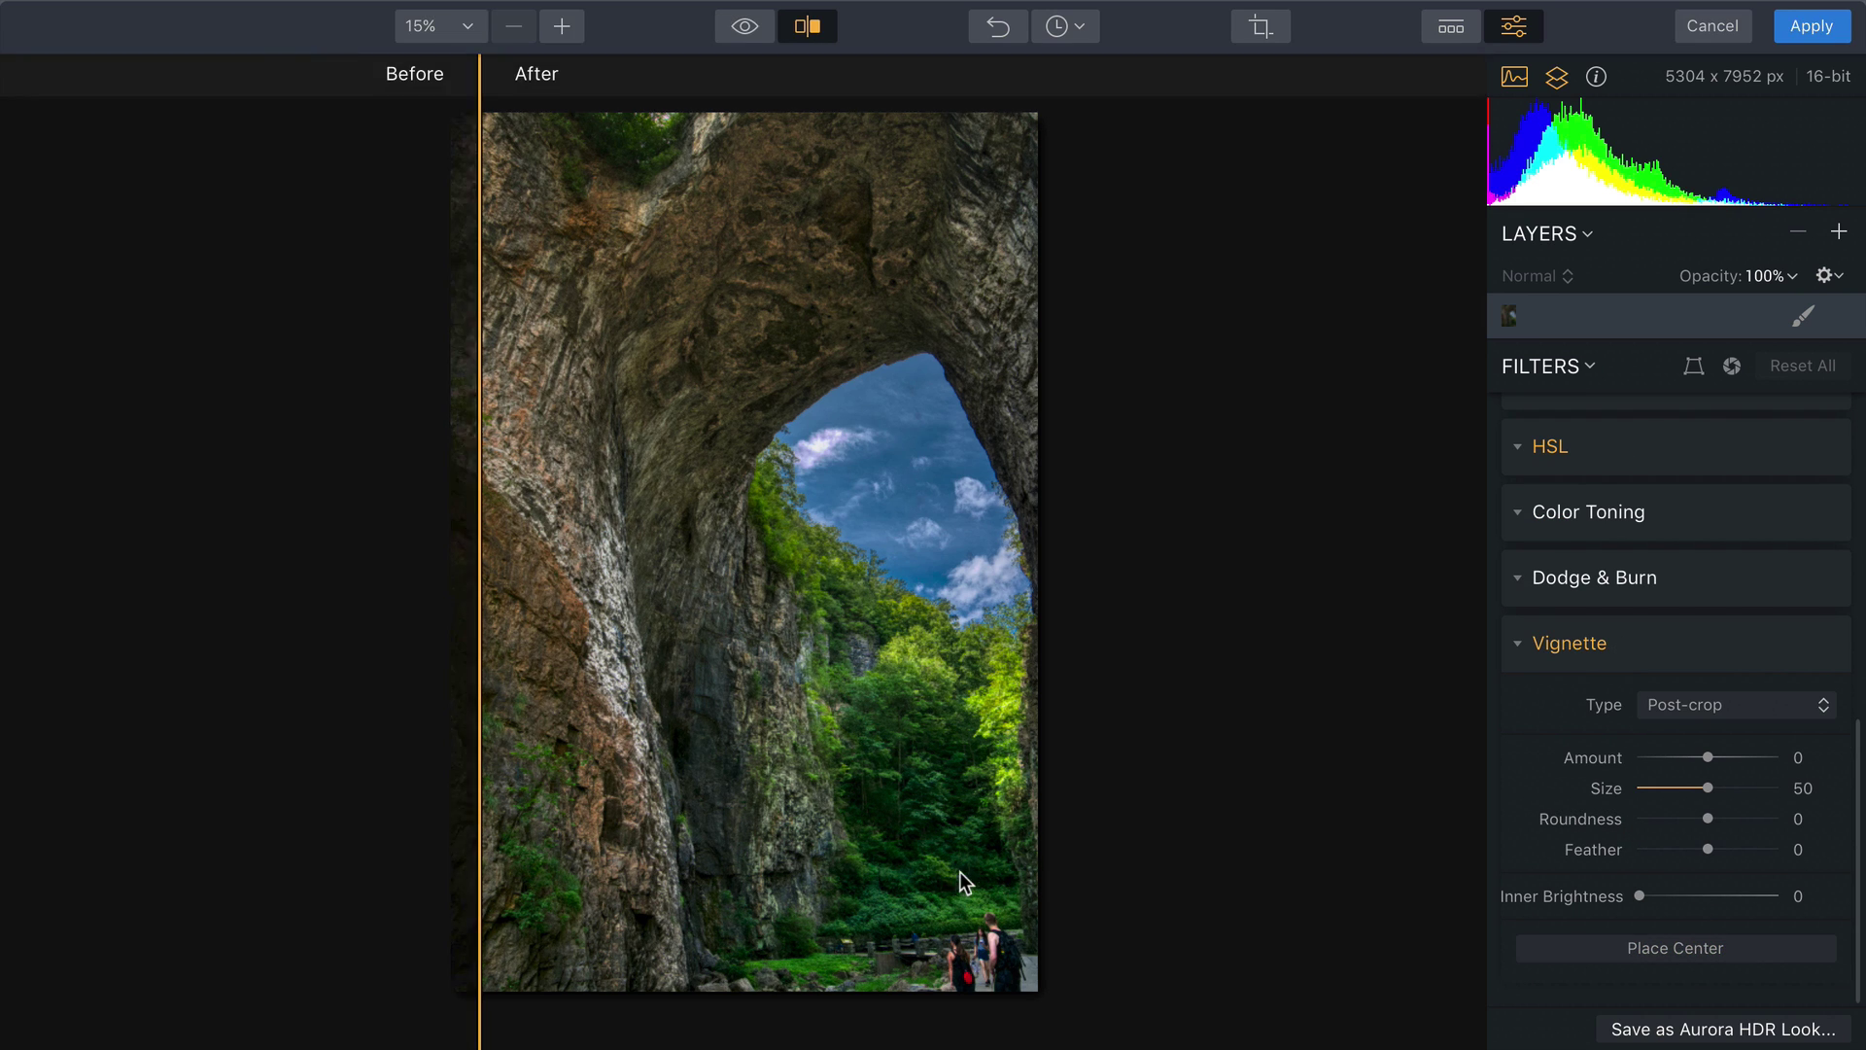
click(807, 27)
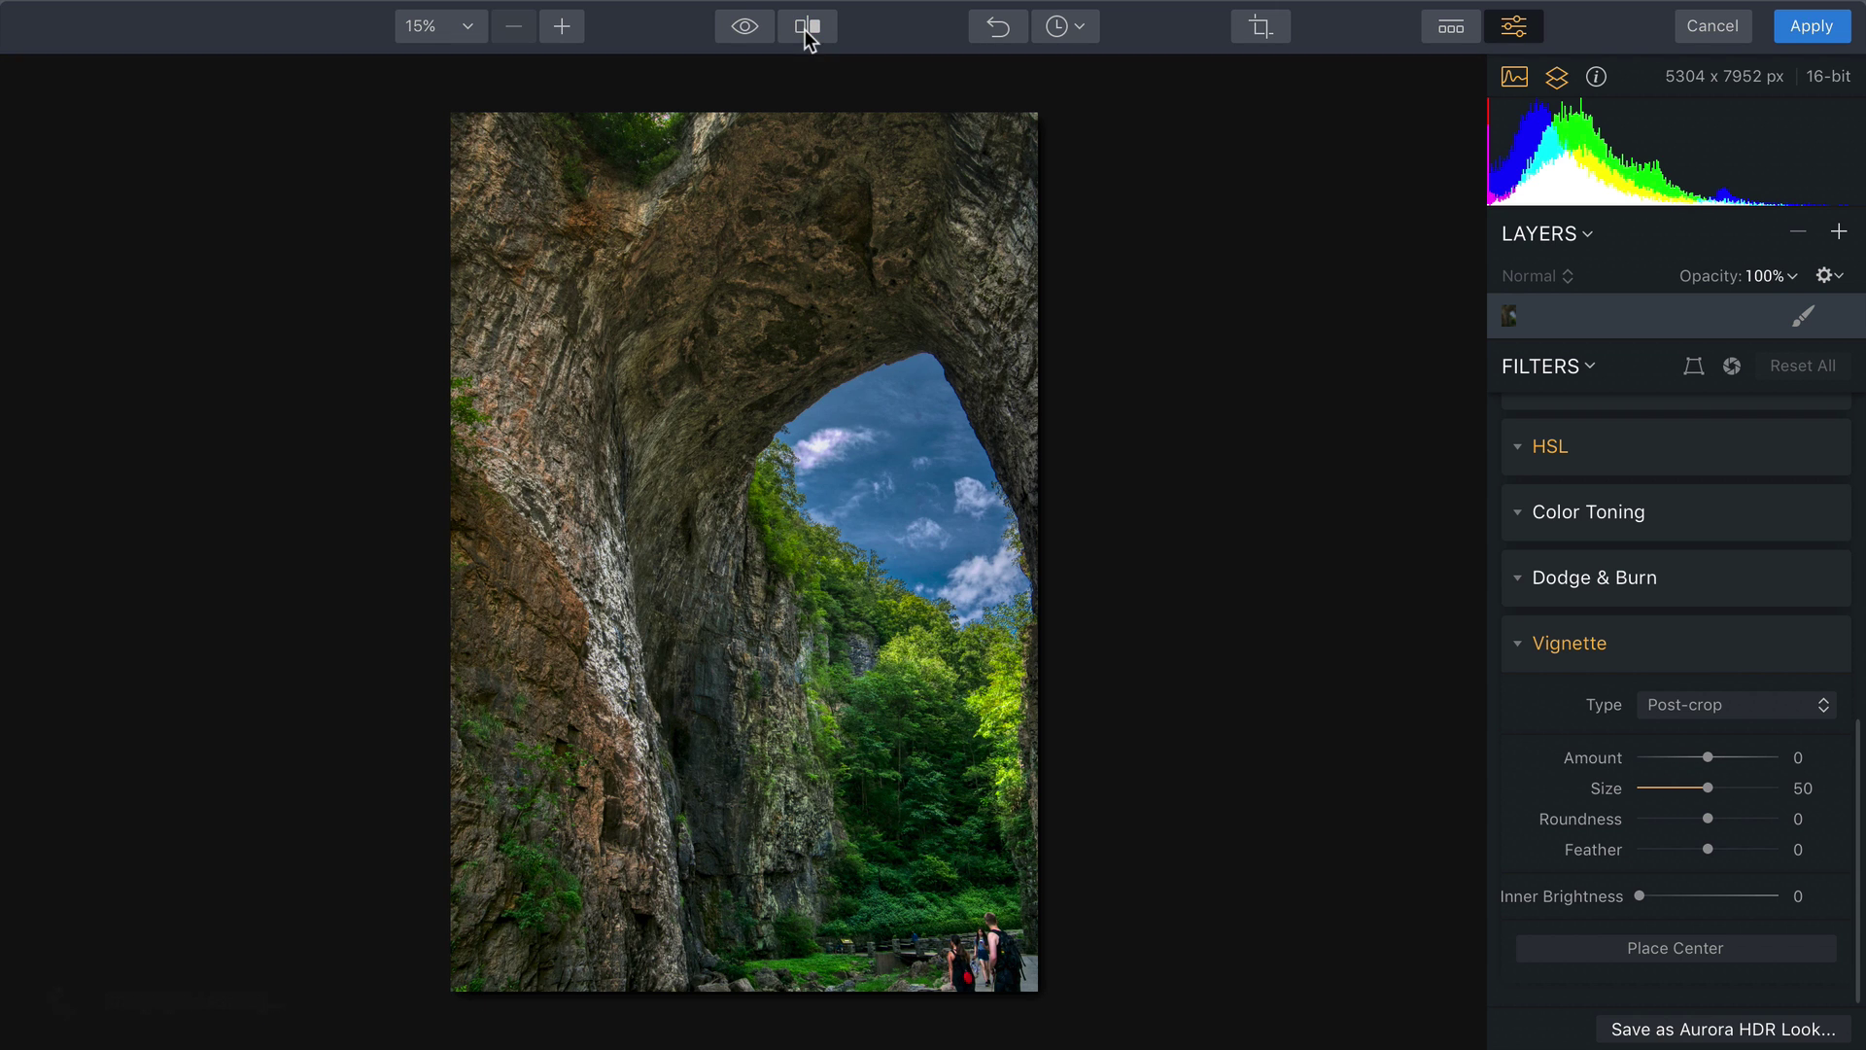
click(1693, 950)
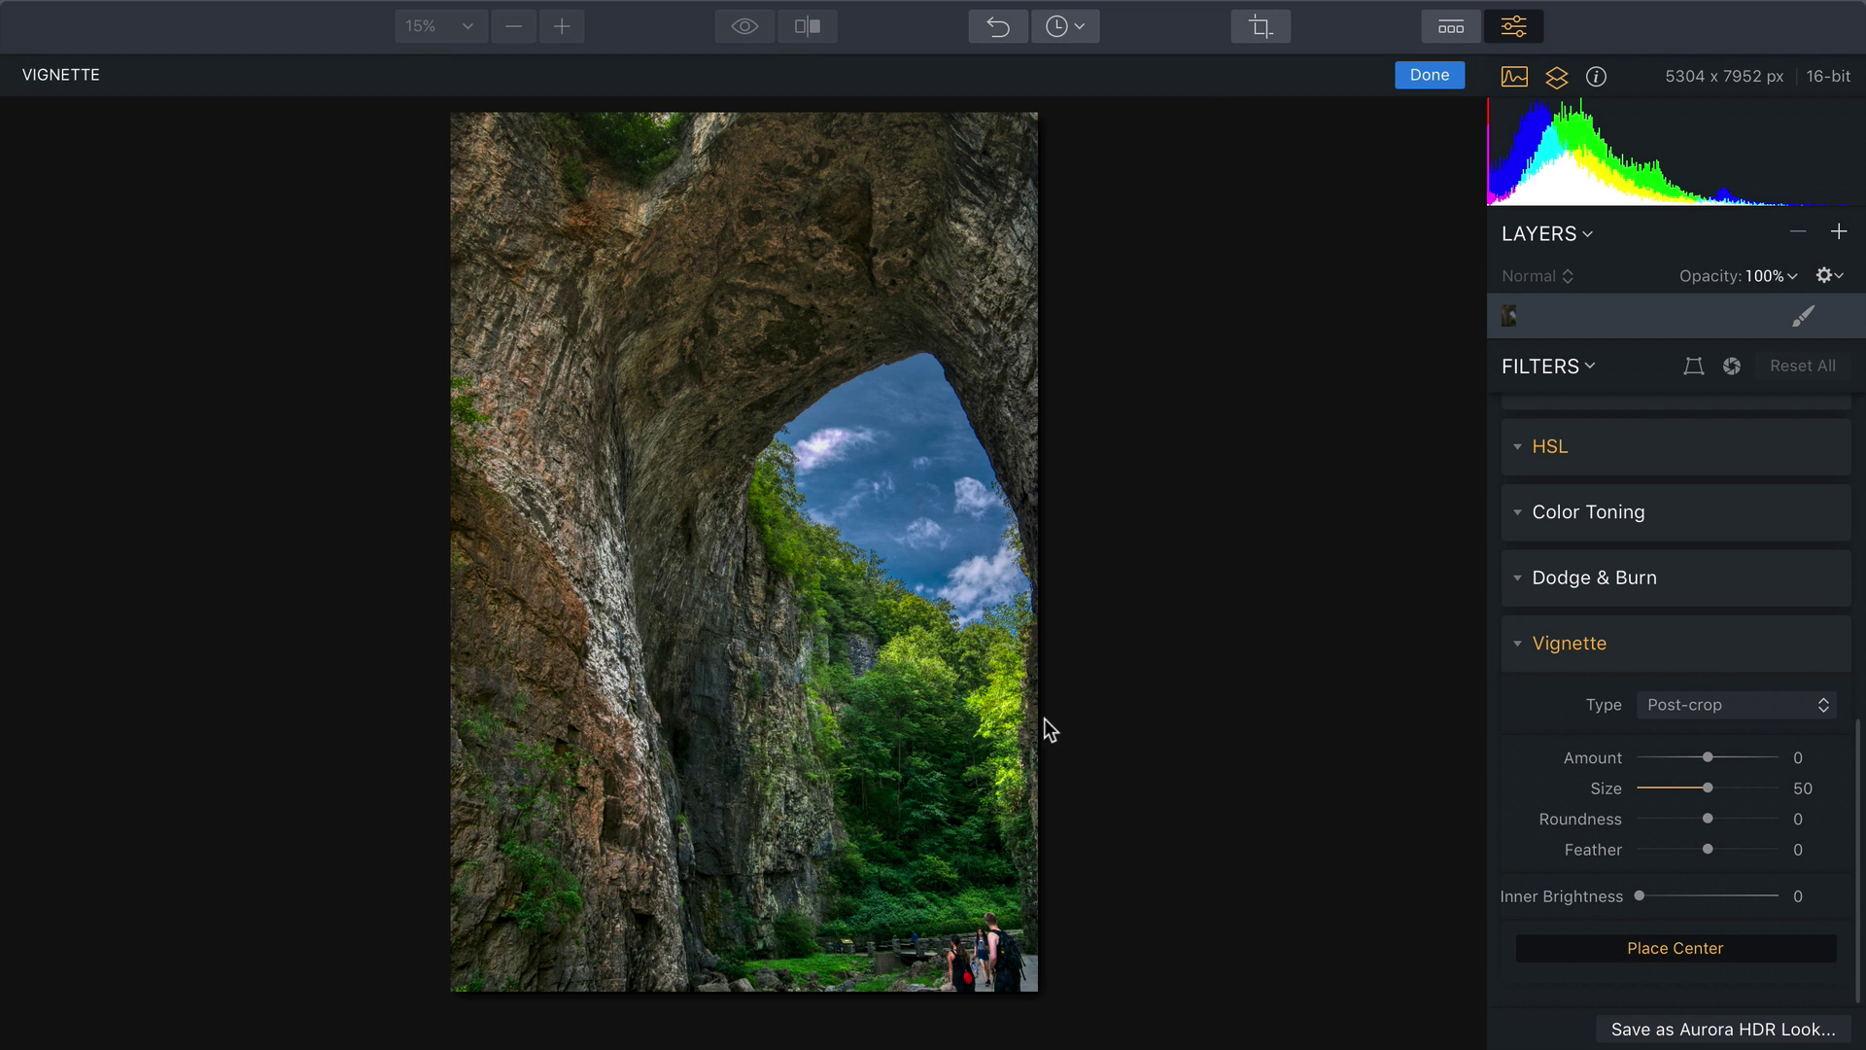
click(940, 680)
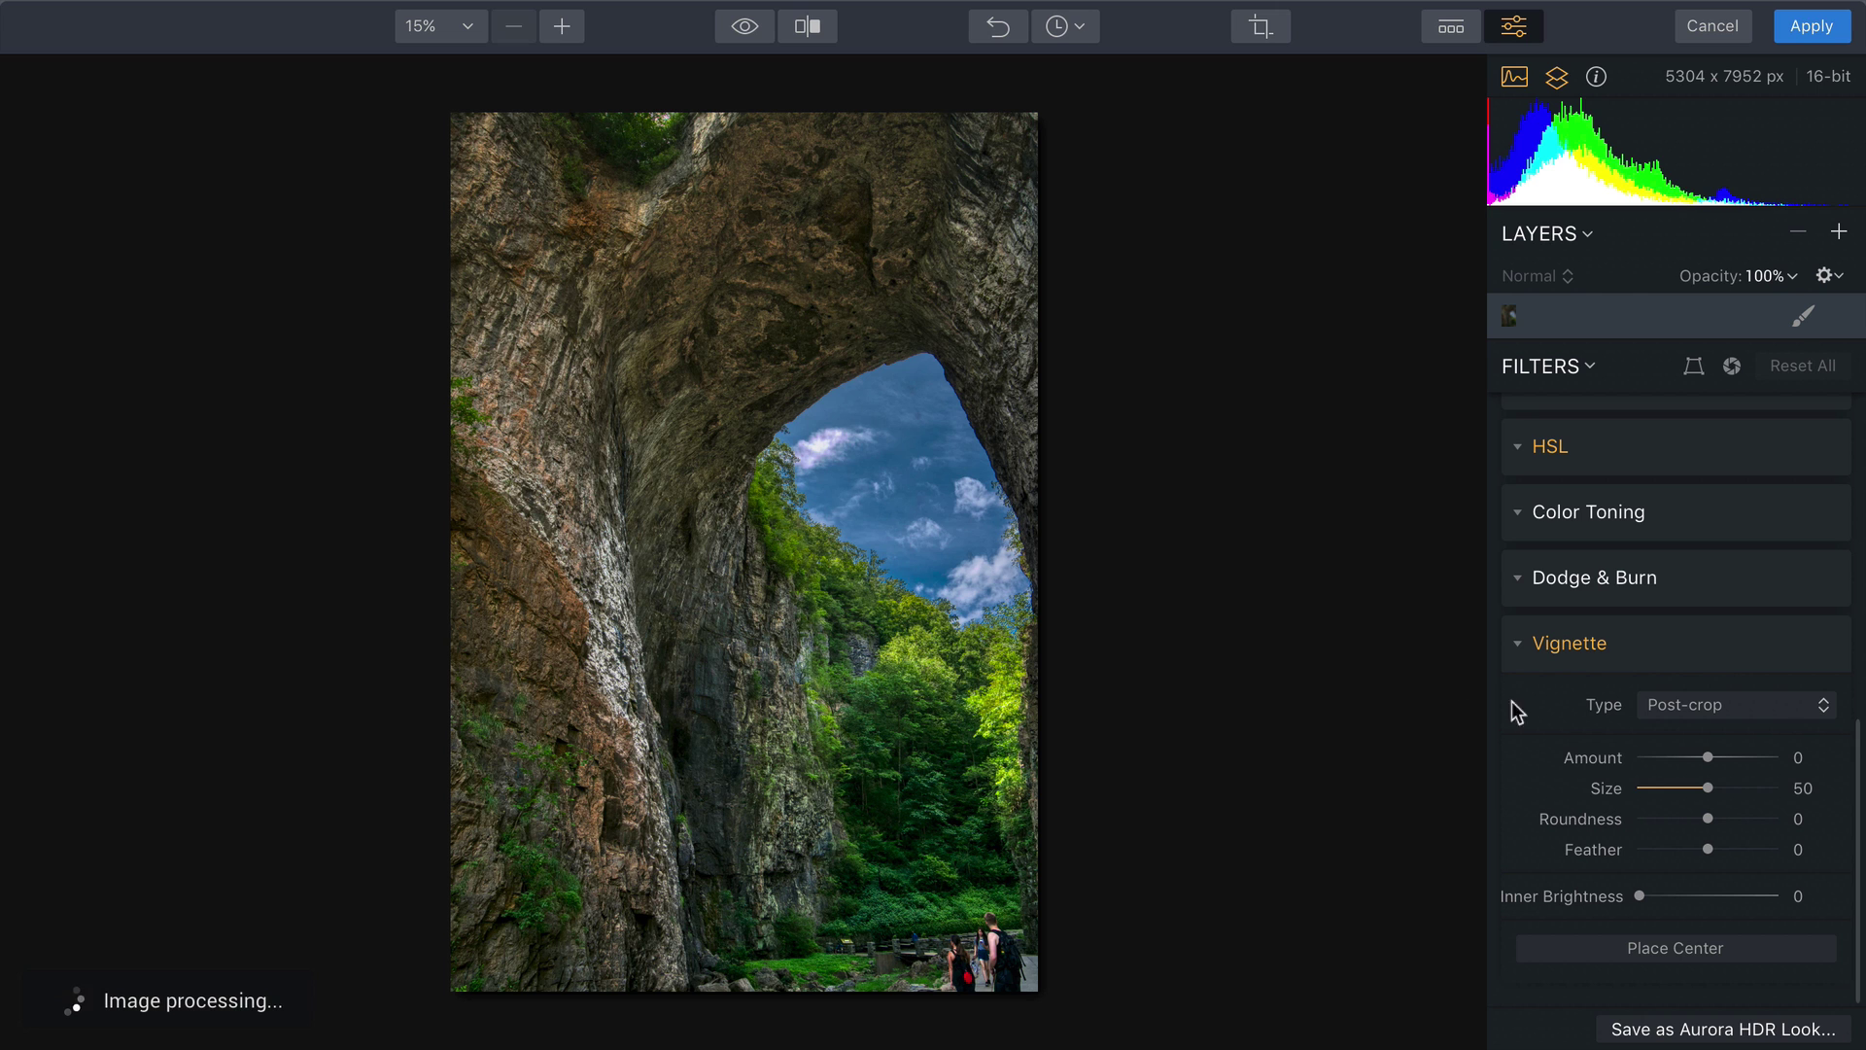
- Set the vignette to Amount -55, Feather 100 and Inner Brightness 15
drag(1708, 757, 1669, 776)
drag(1708, 848, 1810, 855)
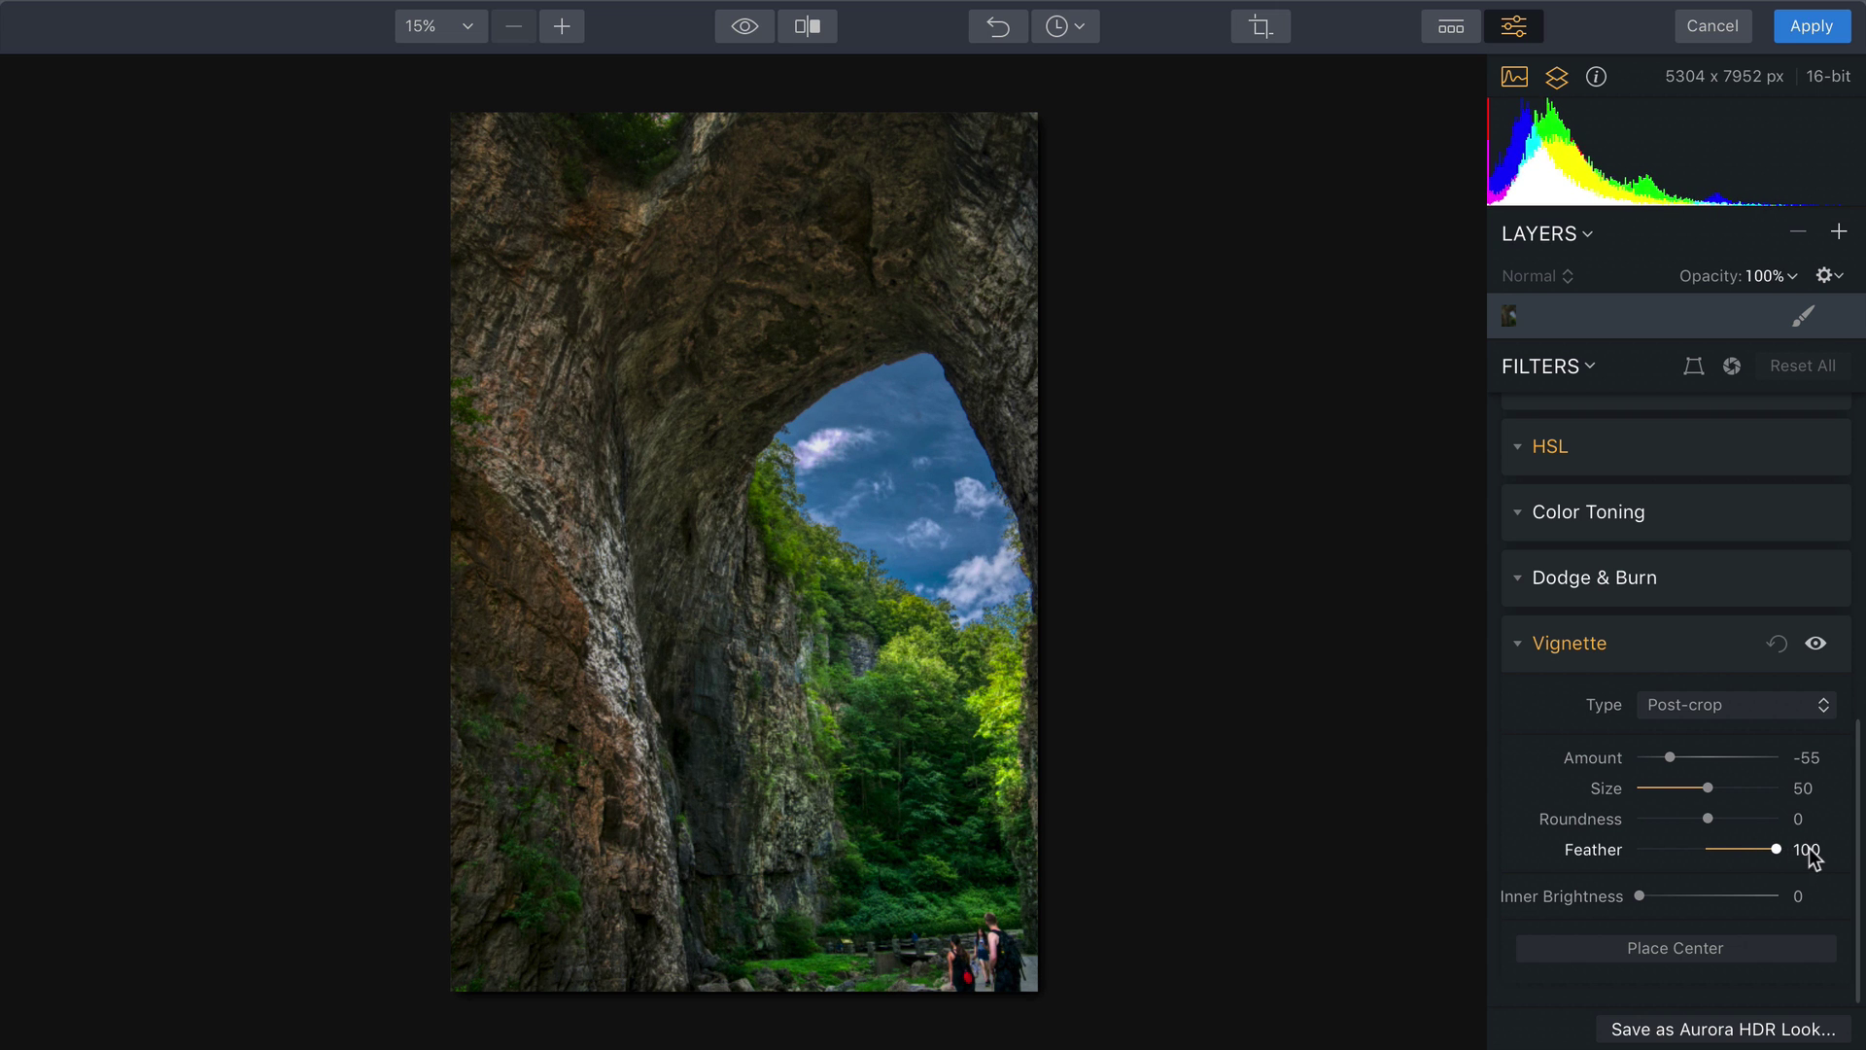
click(1816, 643)
click(1814, 646)
click(1645, 895)
mouse_move(1644, 894)
mouse_down()
mouse_move(1685, 896)
mouse_move(1631, 906)
mouse_move(1655, 906)
mouse_up()
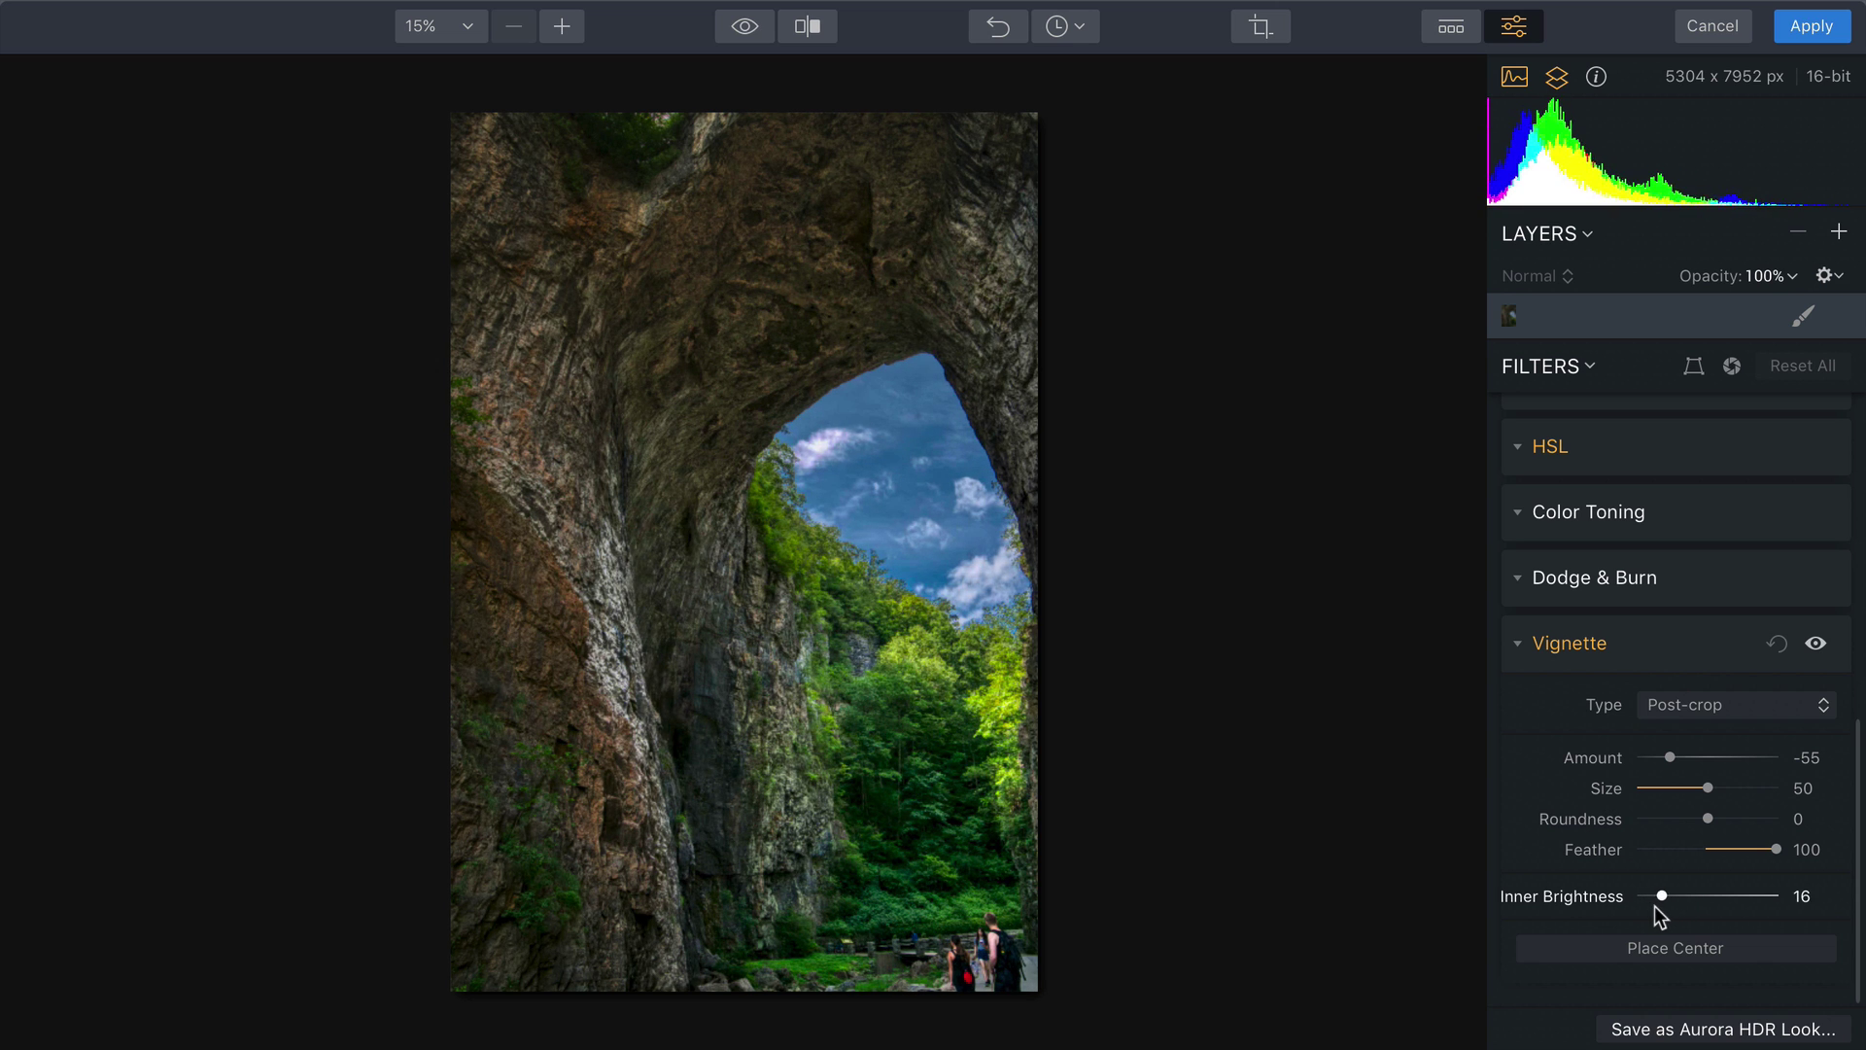
click(1518, 646)
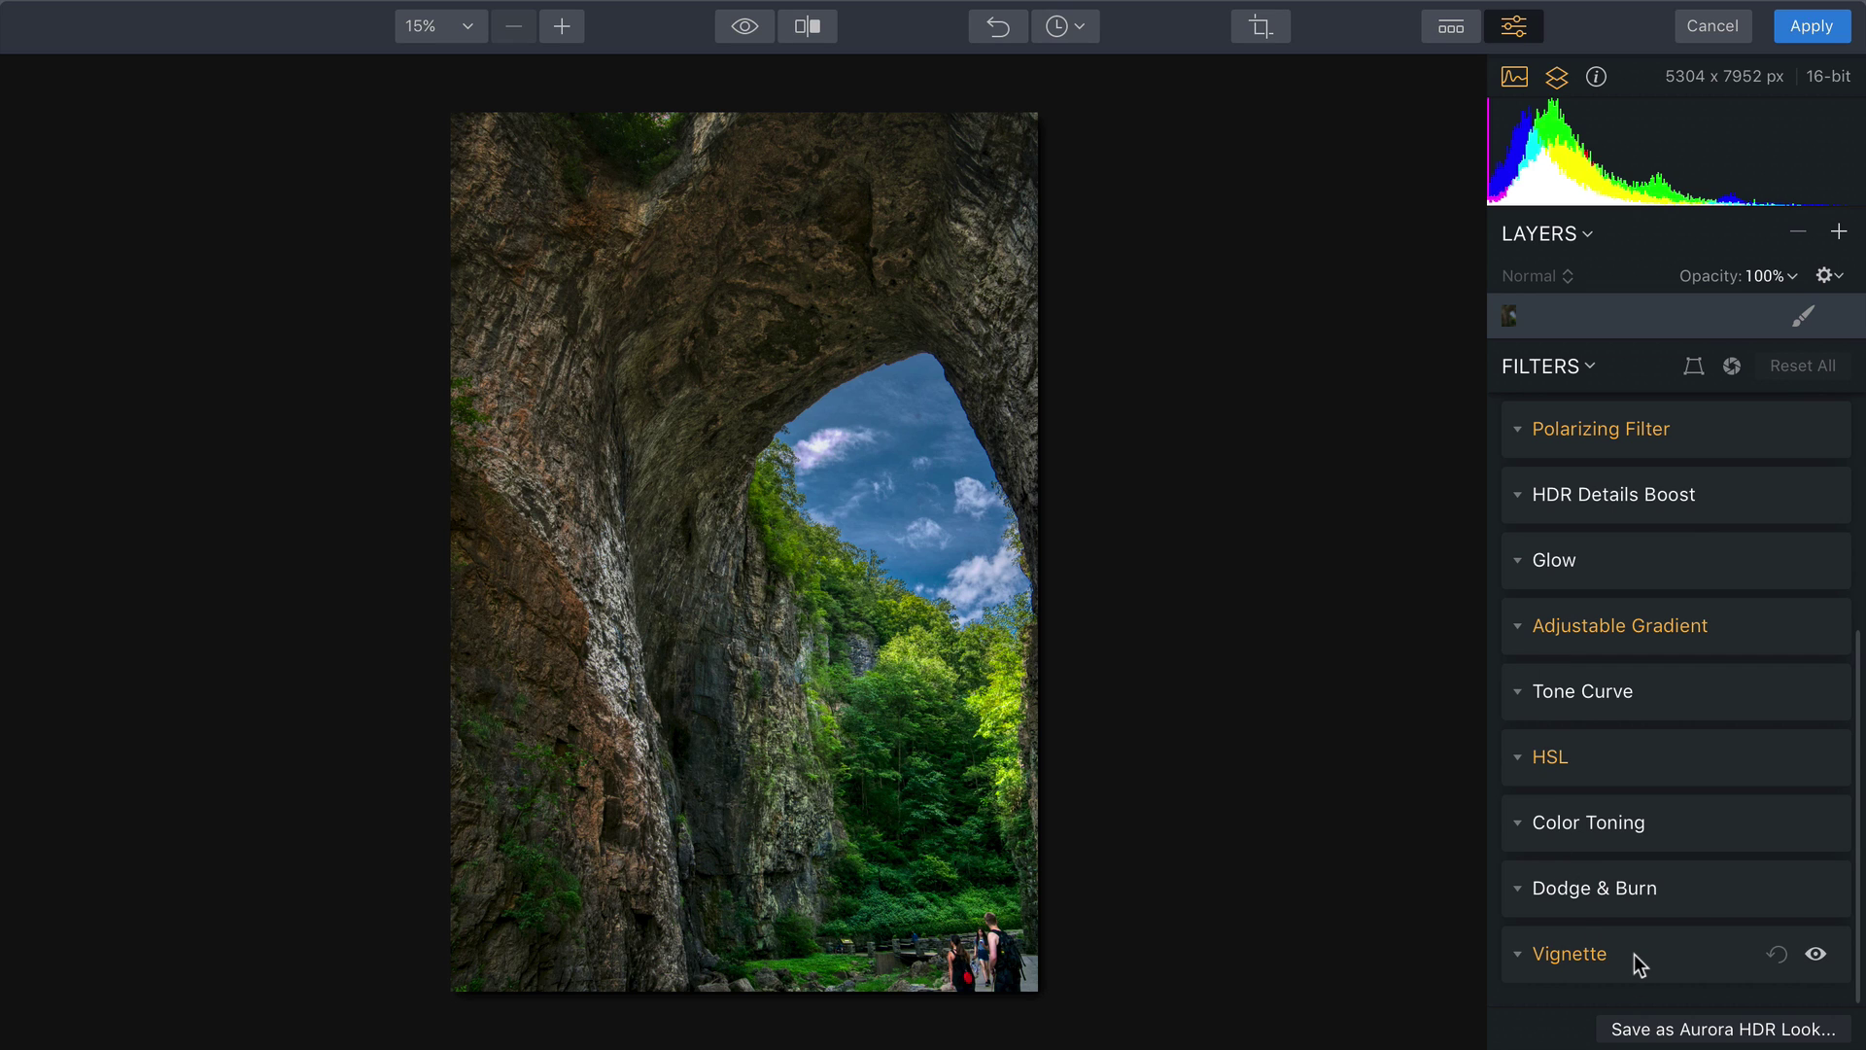
- Apply the HDR edits, then compare 04A_AI.tiff with Arch.ARW in Lightroom, ending on the TIFF
click(1810, 40)
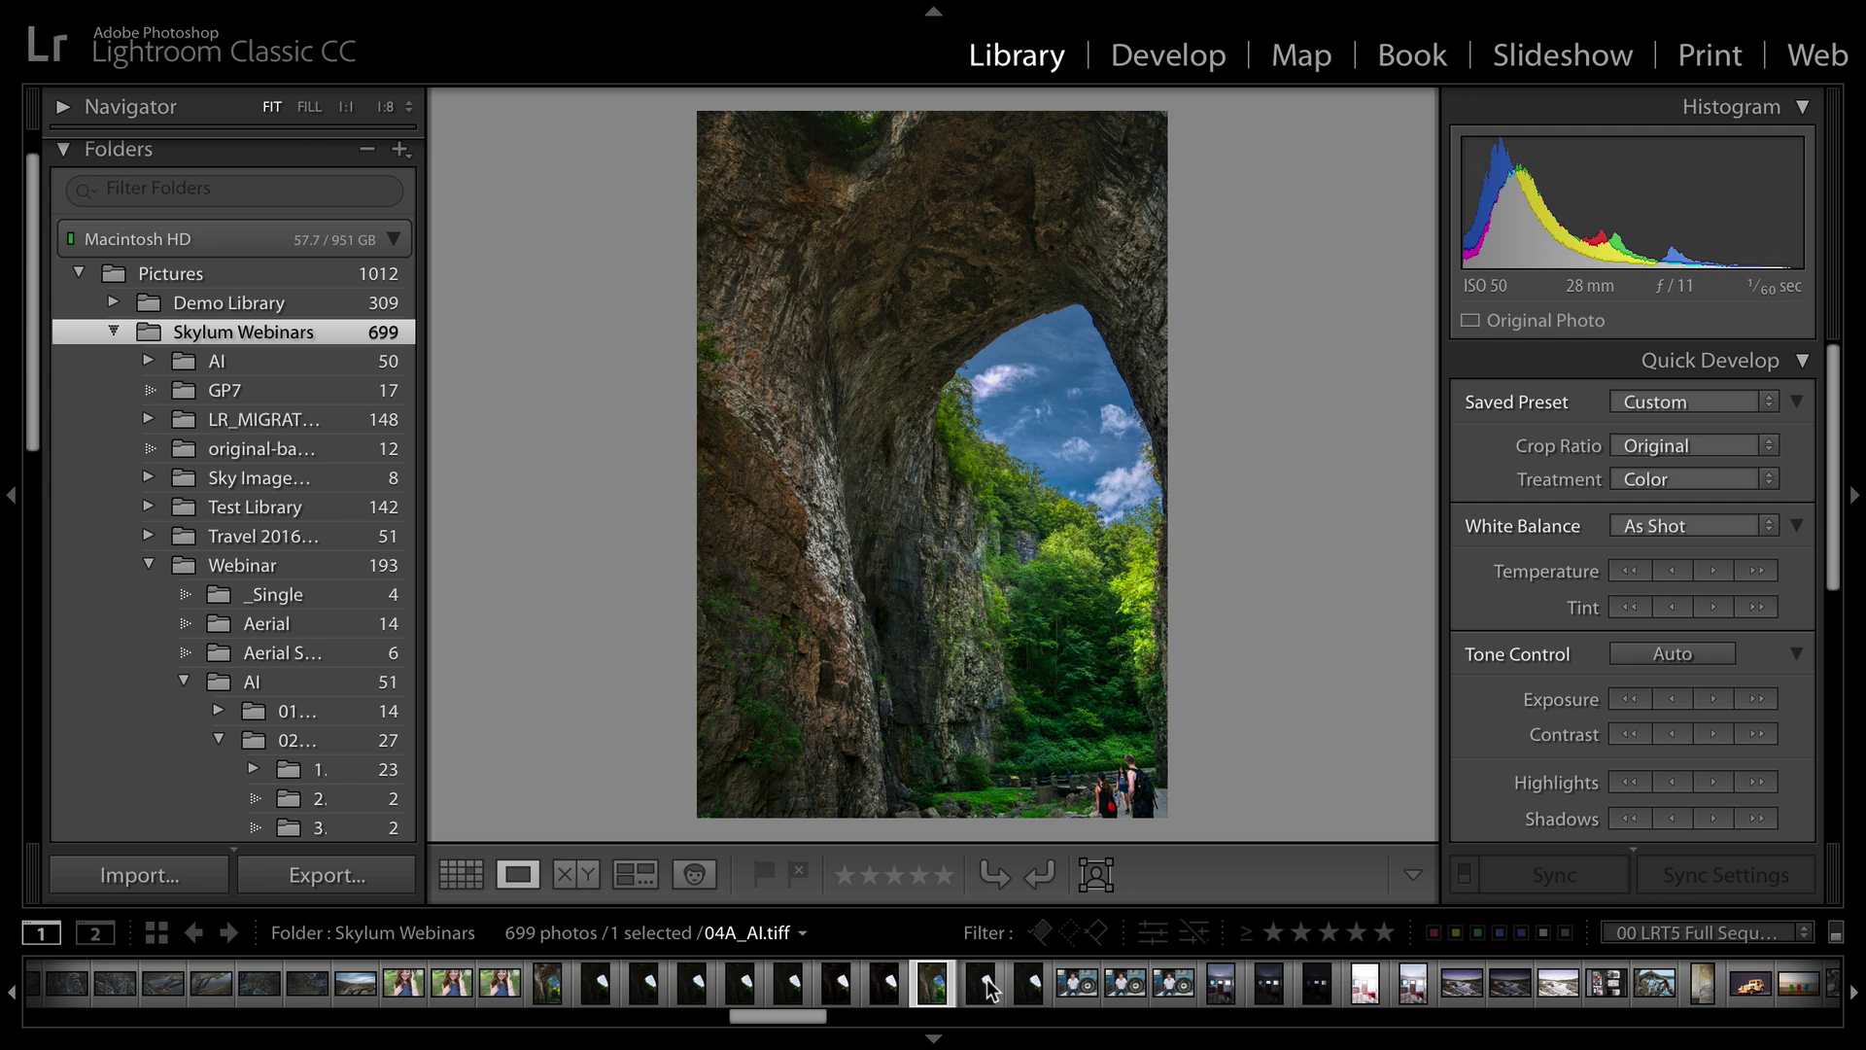
key(Left)
key(Left)
key(Right)
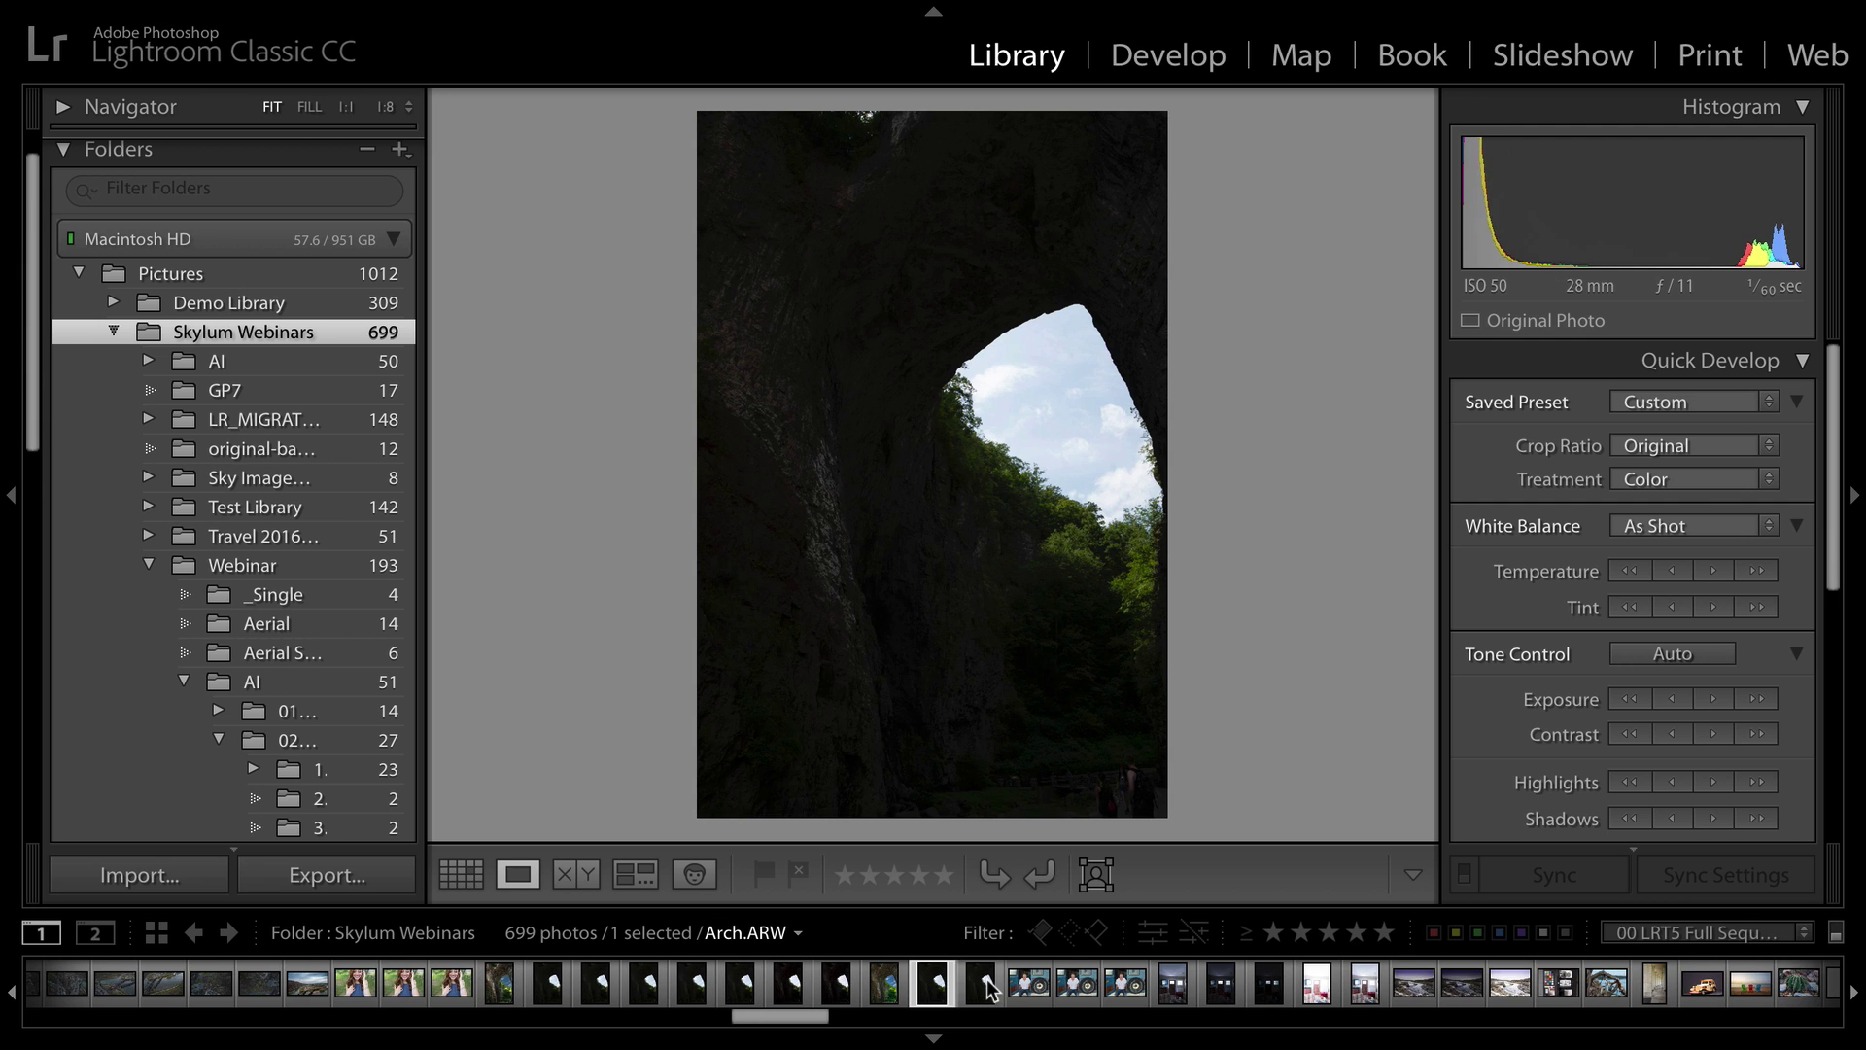
key(Left)
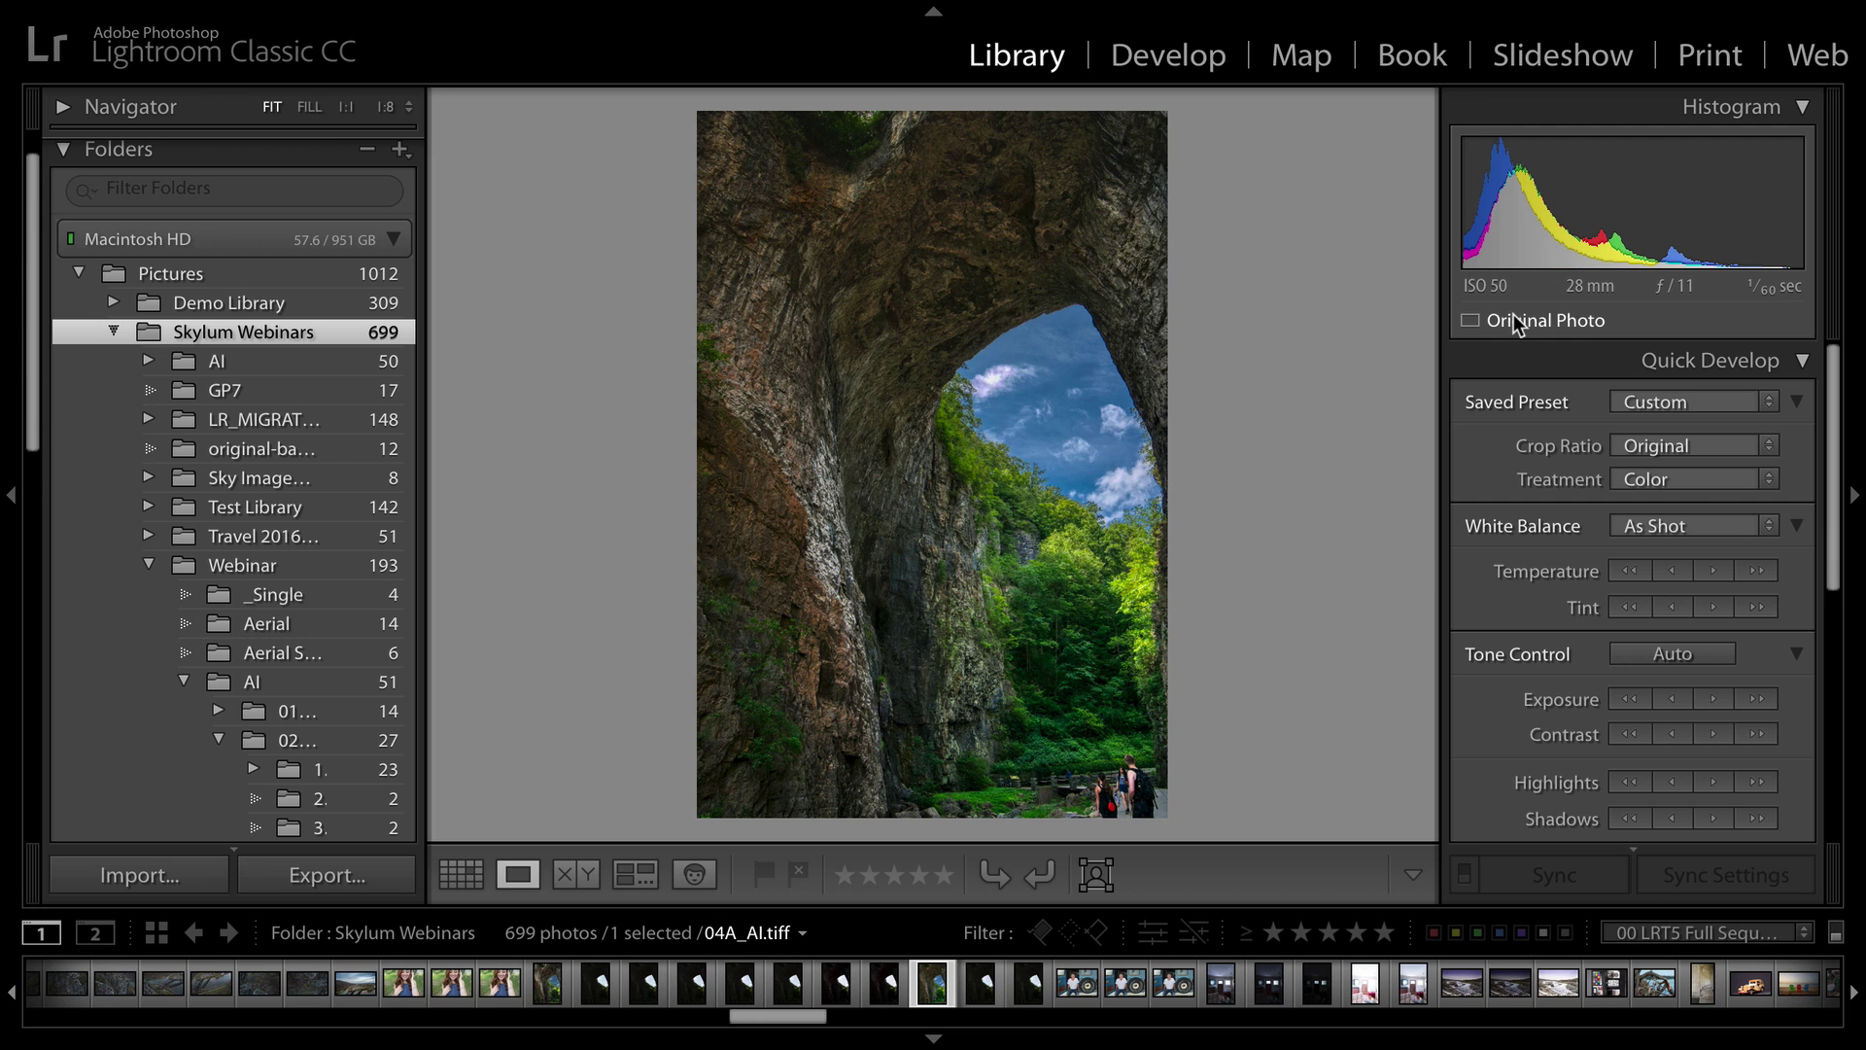
- Sharpen 04A_AI.tiff in Develop with Amount 69 and Masking 84, checking foliage and rock edges
click(1157, 60)
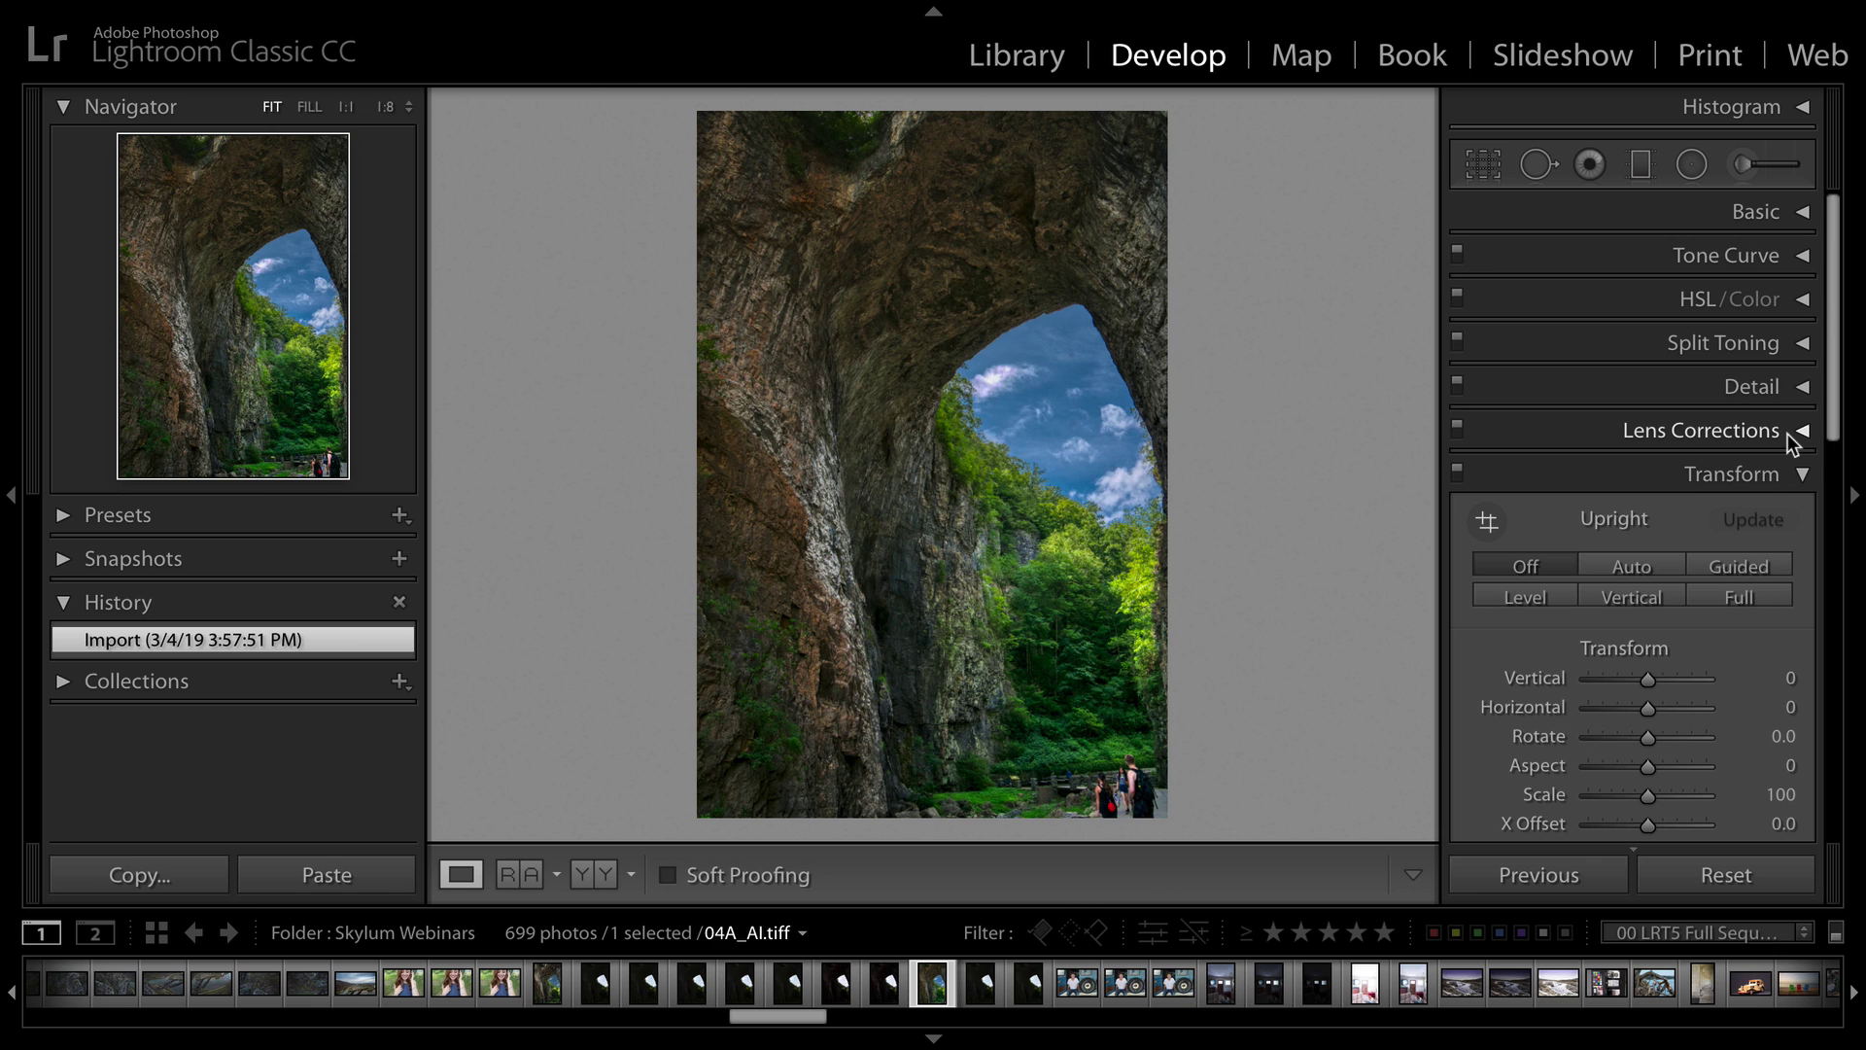
click(1792, 389)
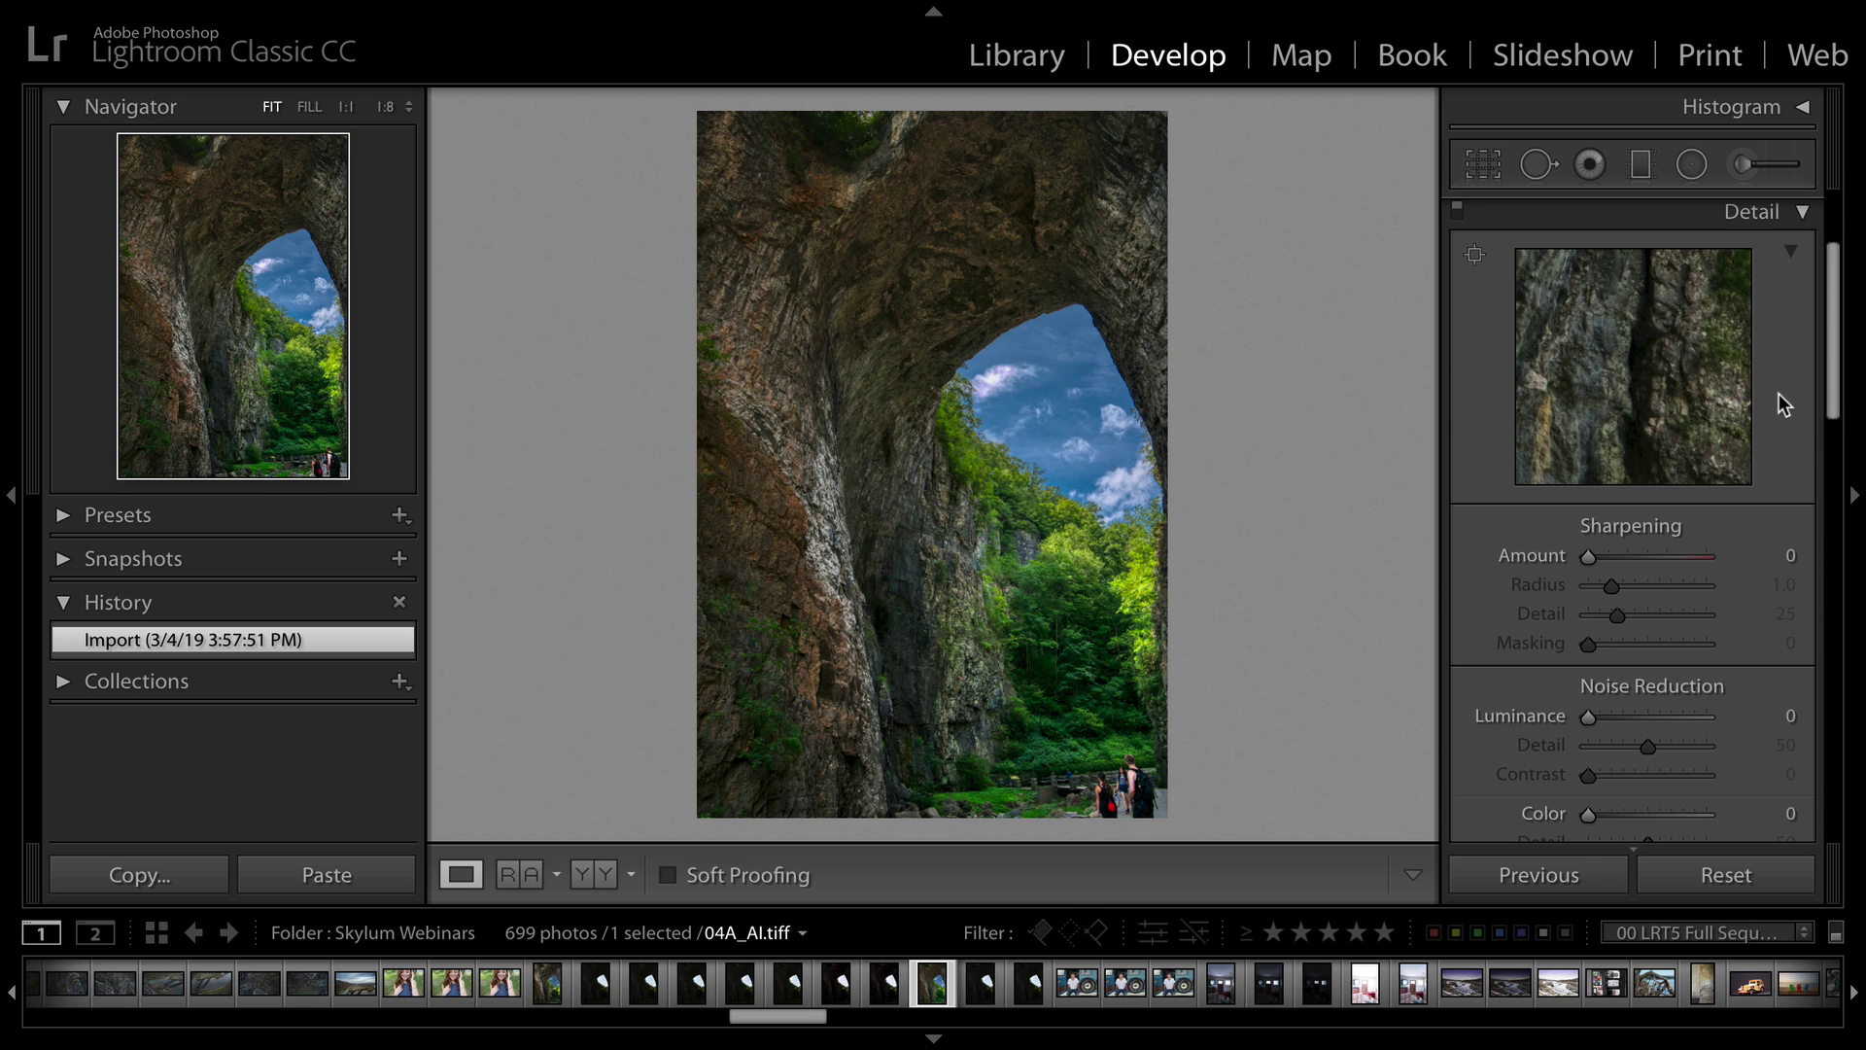
click(1642, 552)
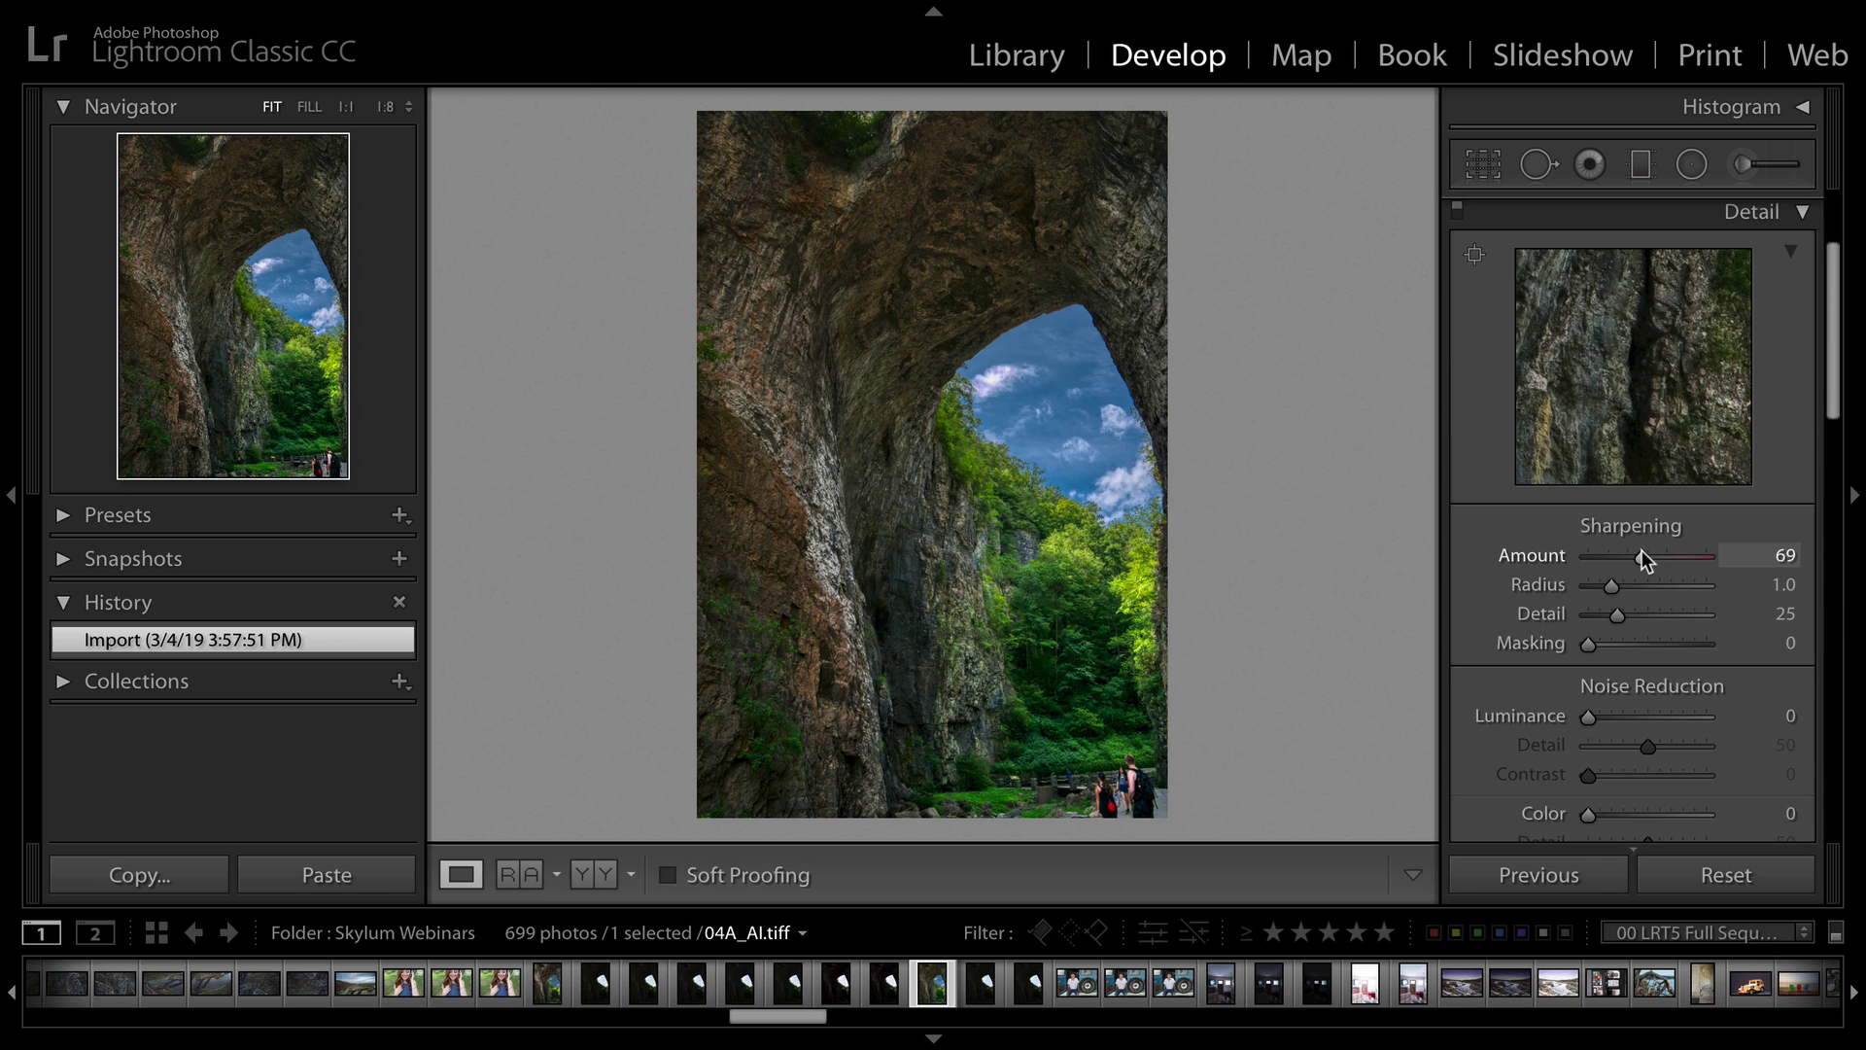
key(alt)
drag(1617, 644, 1688, 661)
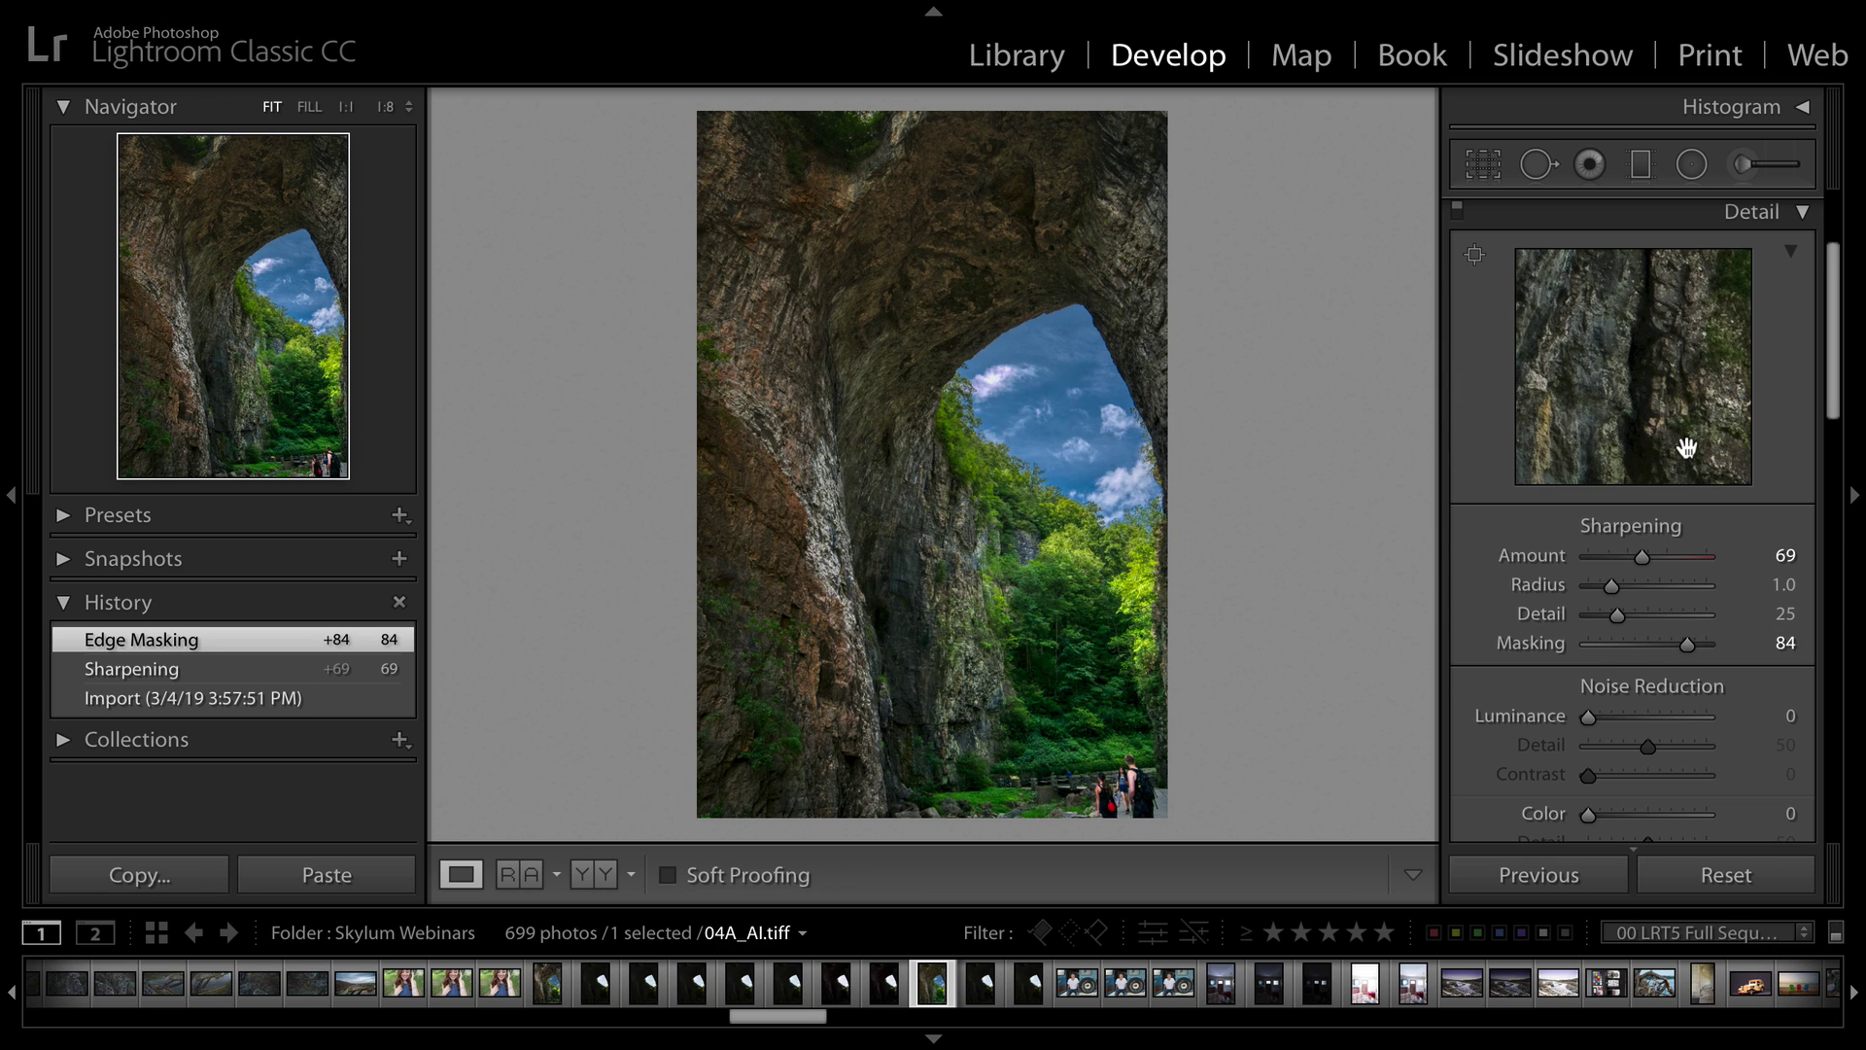
drag(1682, 441, 1510, 335)
drag(1666, 415, 1568, 331)
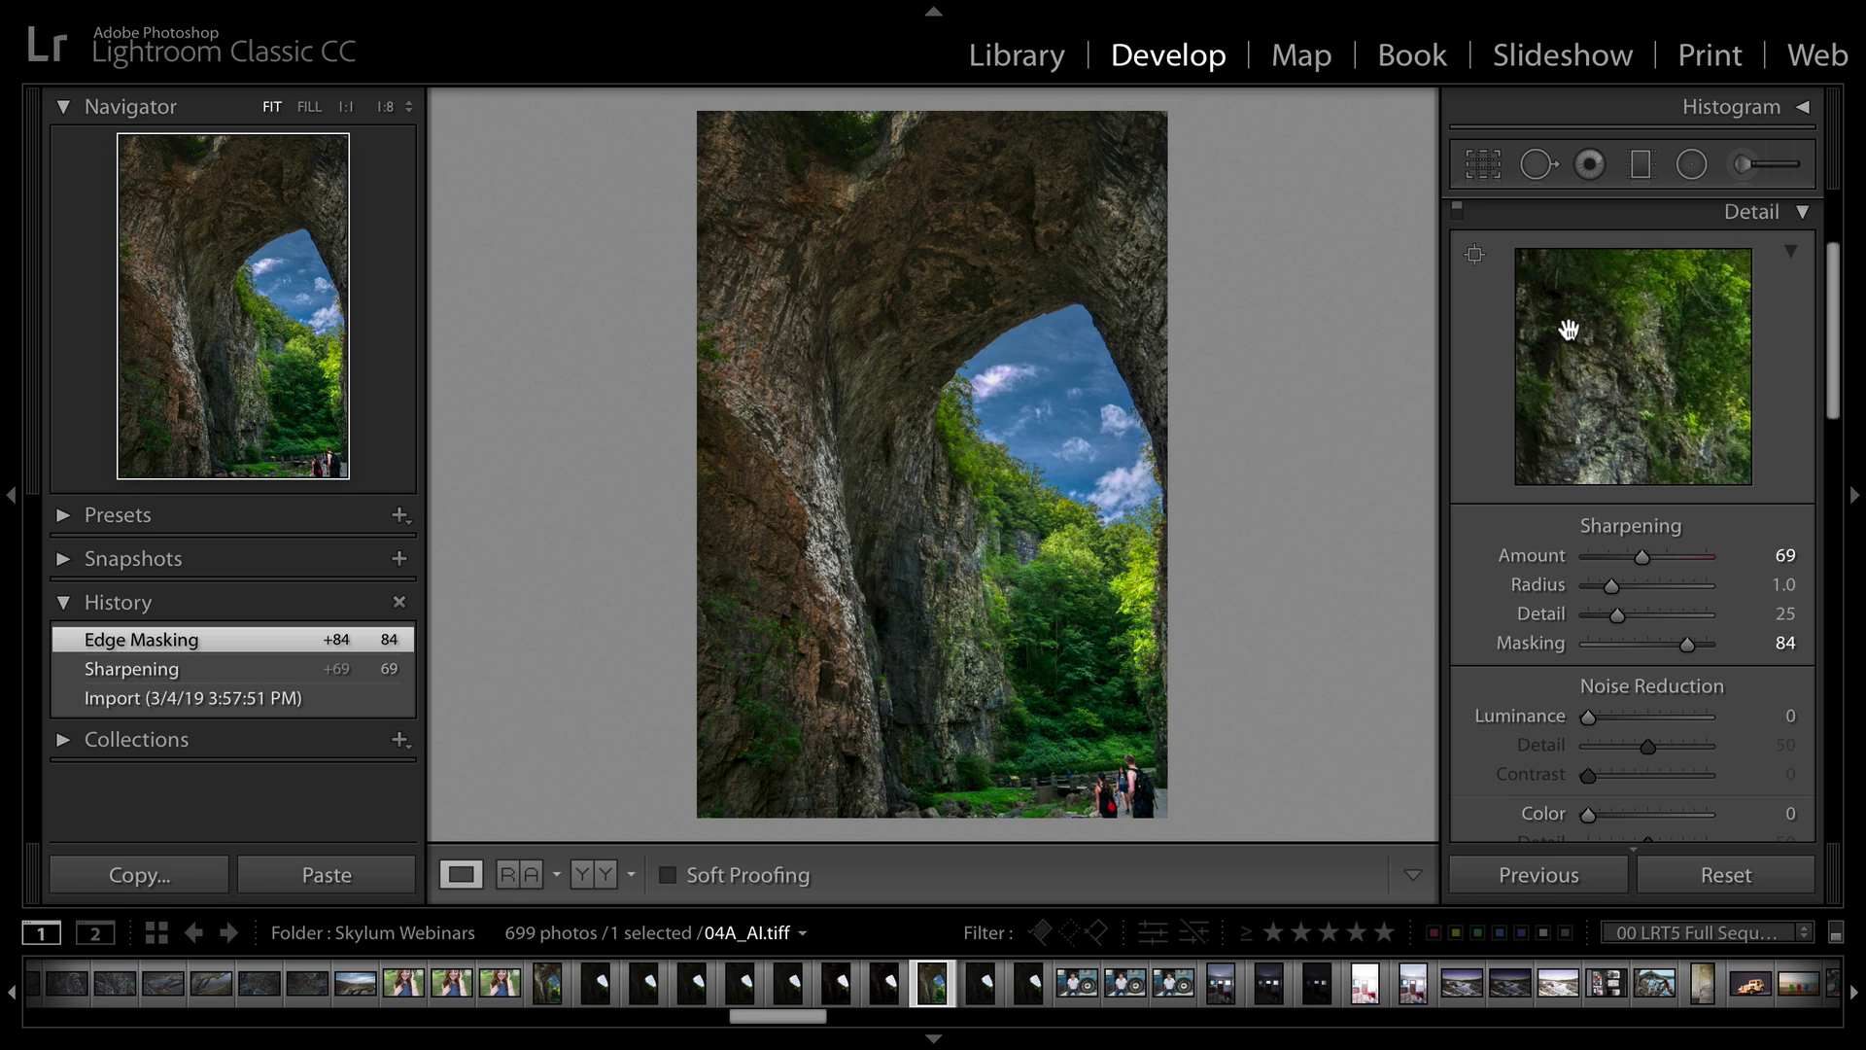